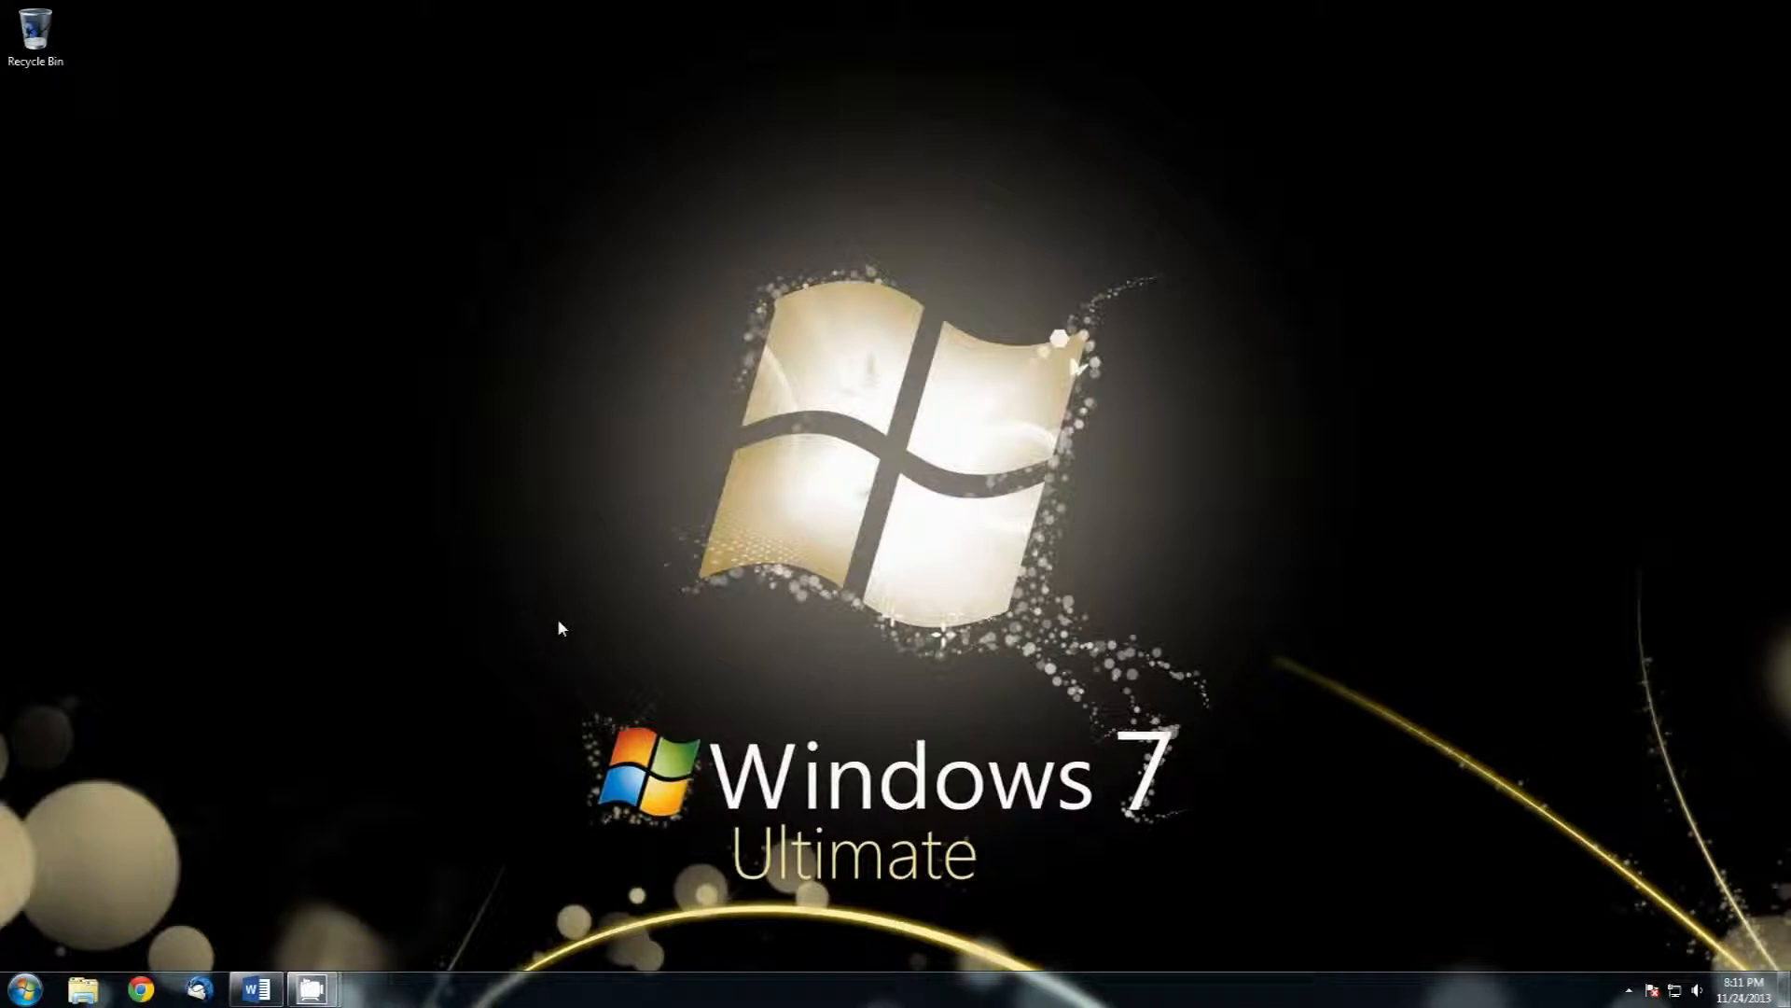
{"action": "left_click", "coordinate": [141, 988]}
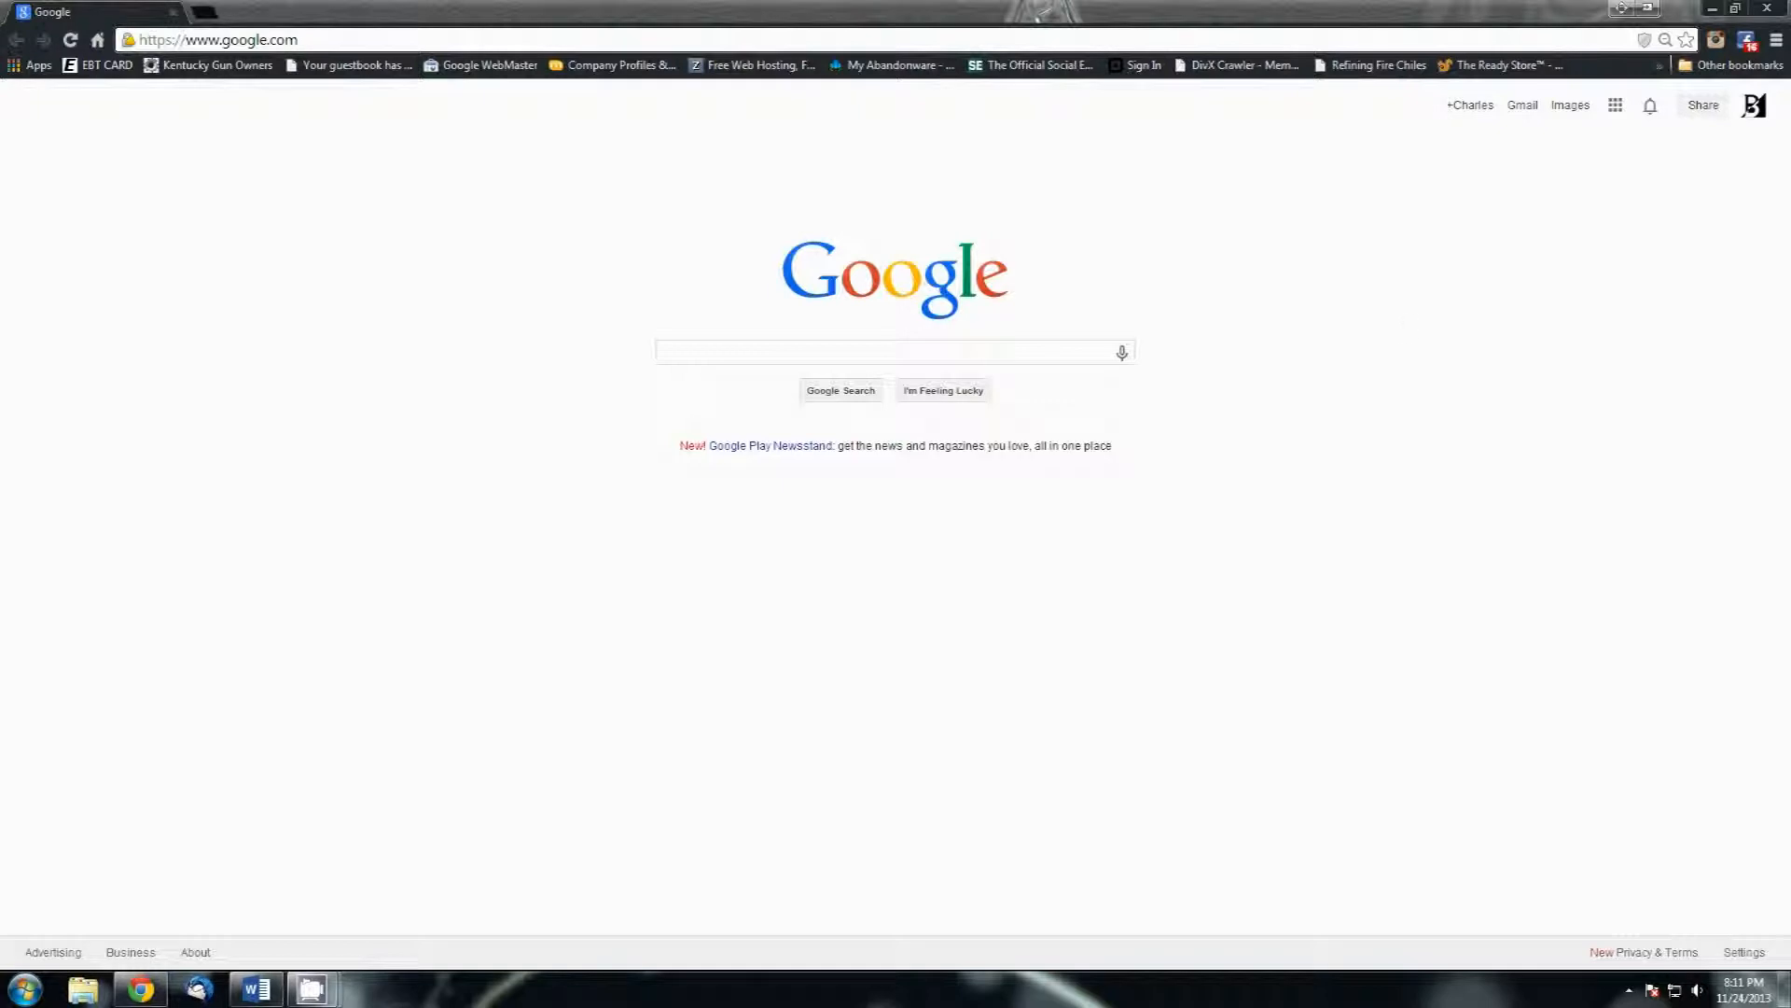
{"action": "left_click", "coordinate": [653, 42]}
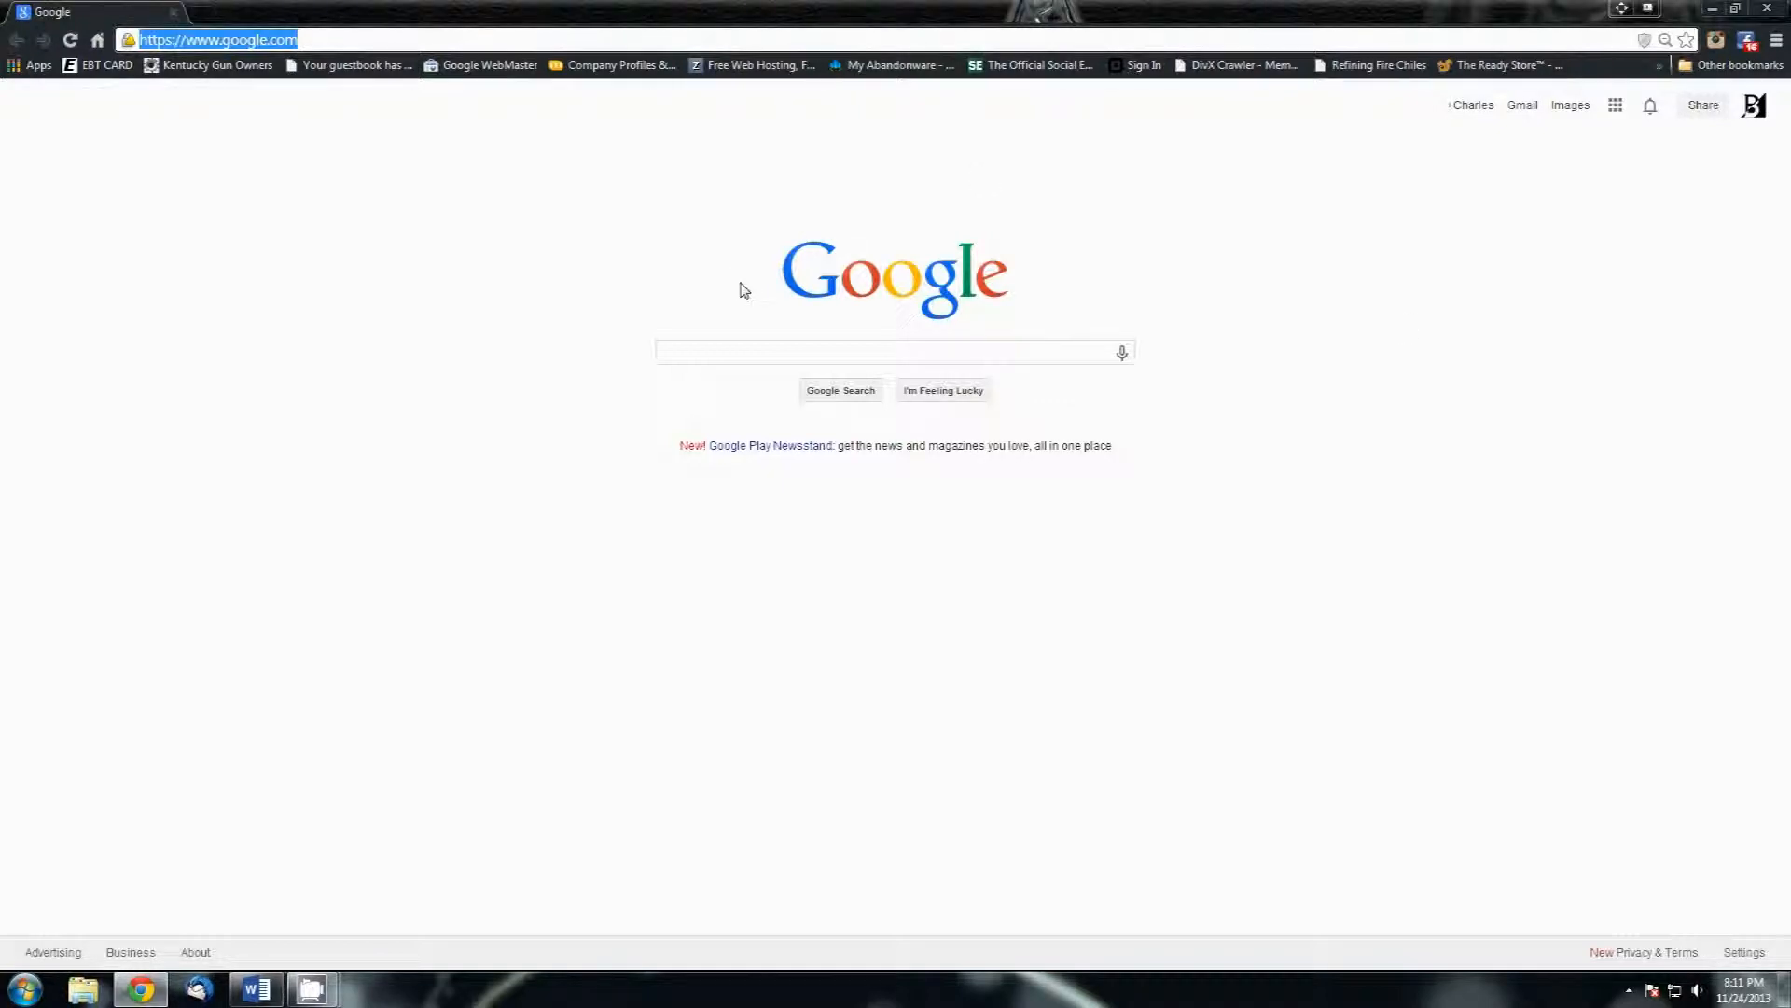
{"action": "type", "text": "https://www.virtualbox.org/"}
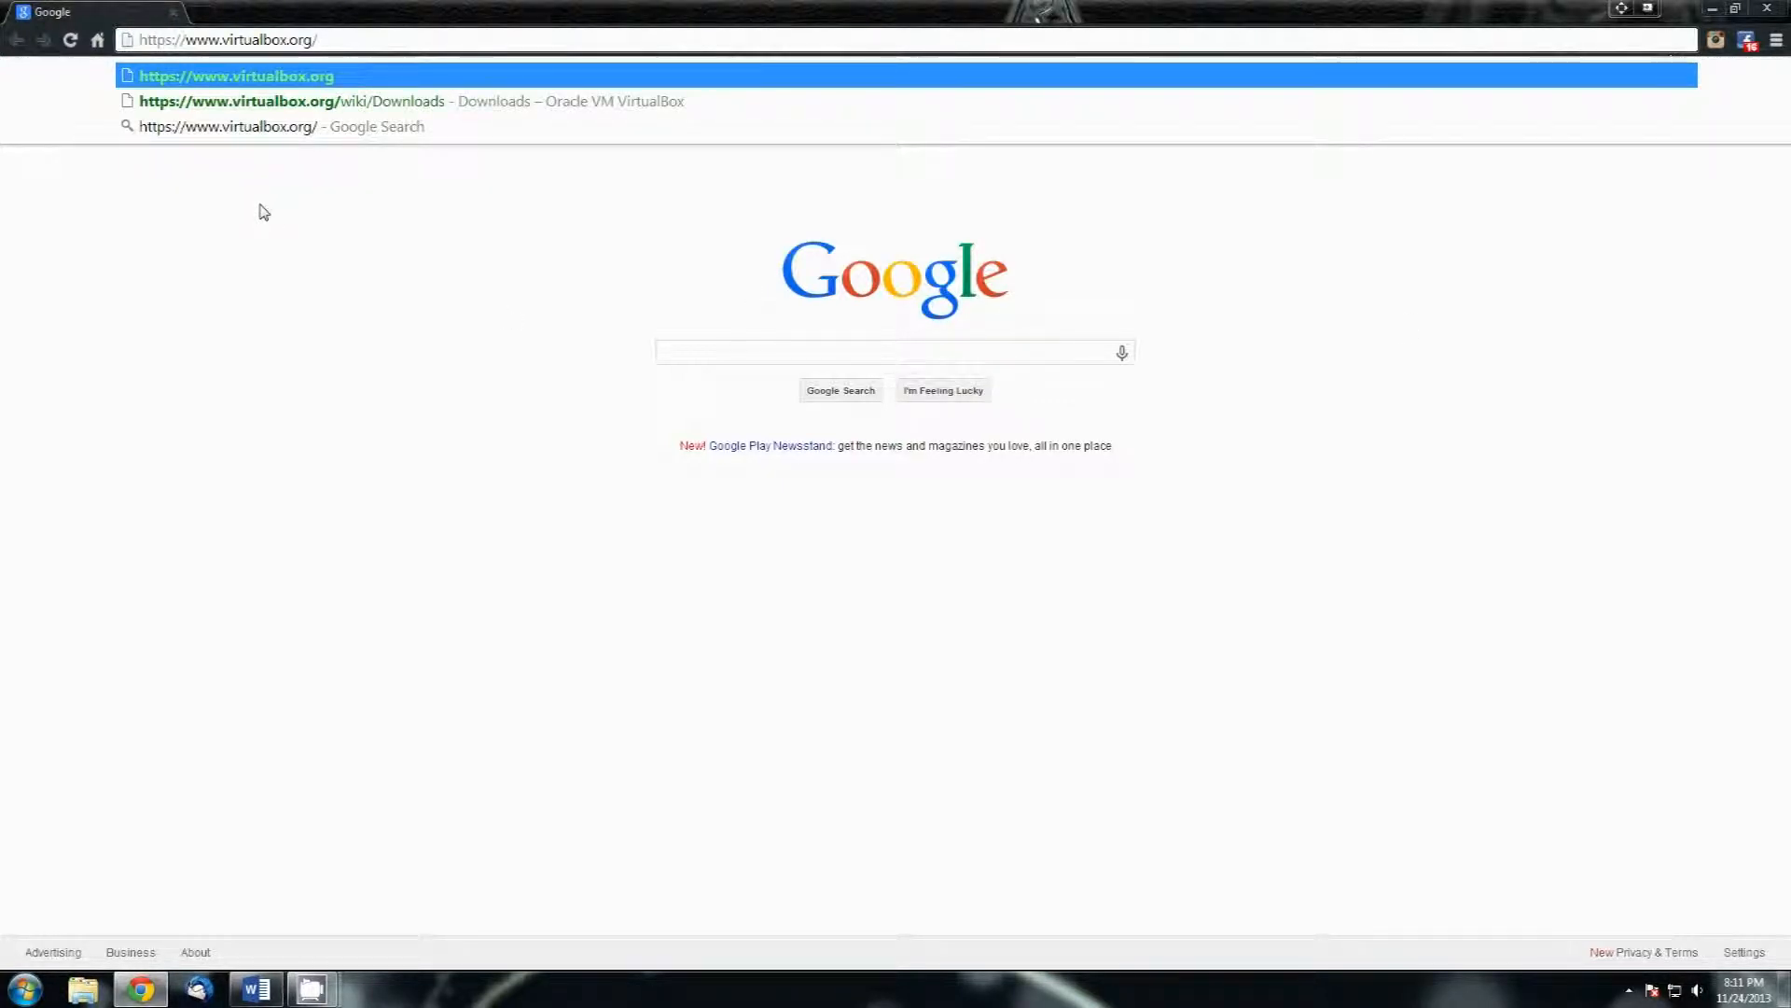
{"action": "key", "text": "Return"}
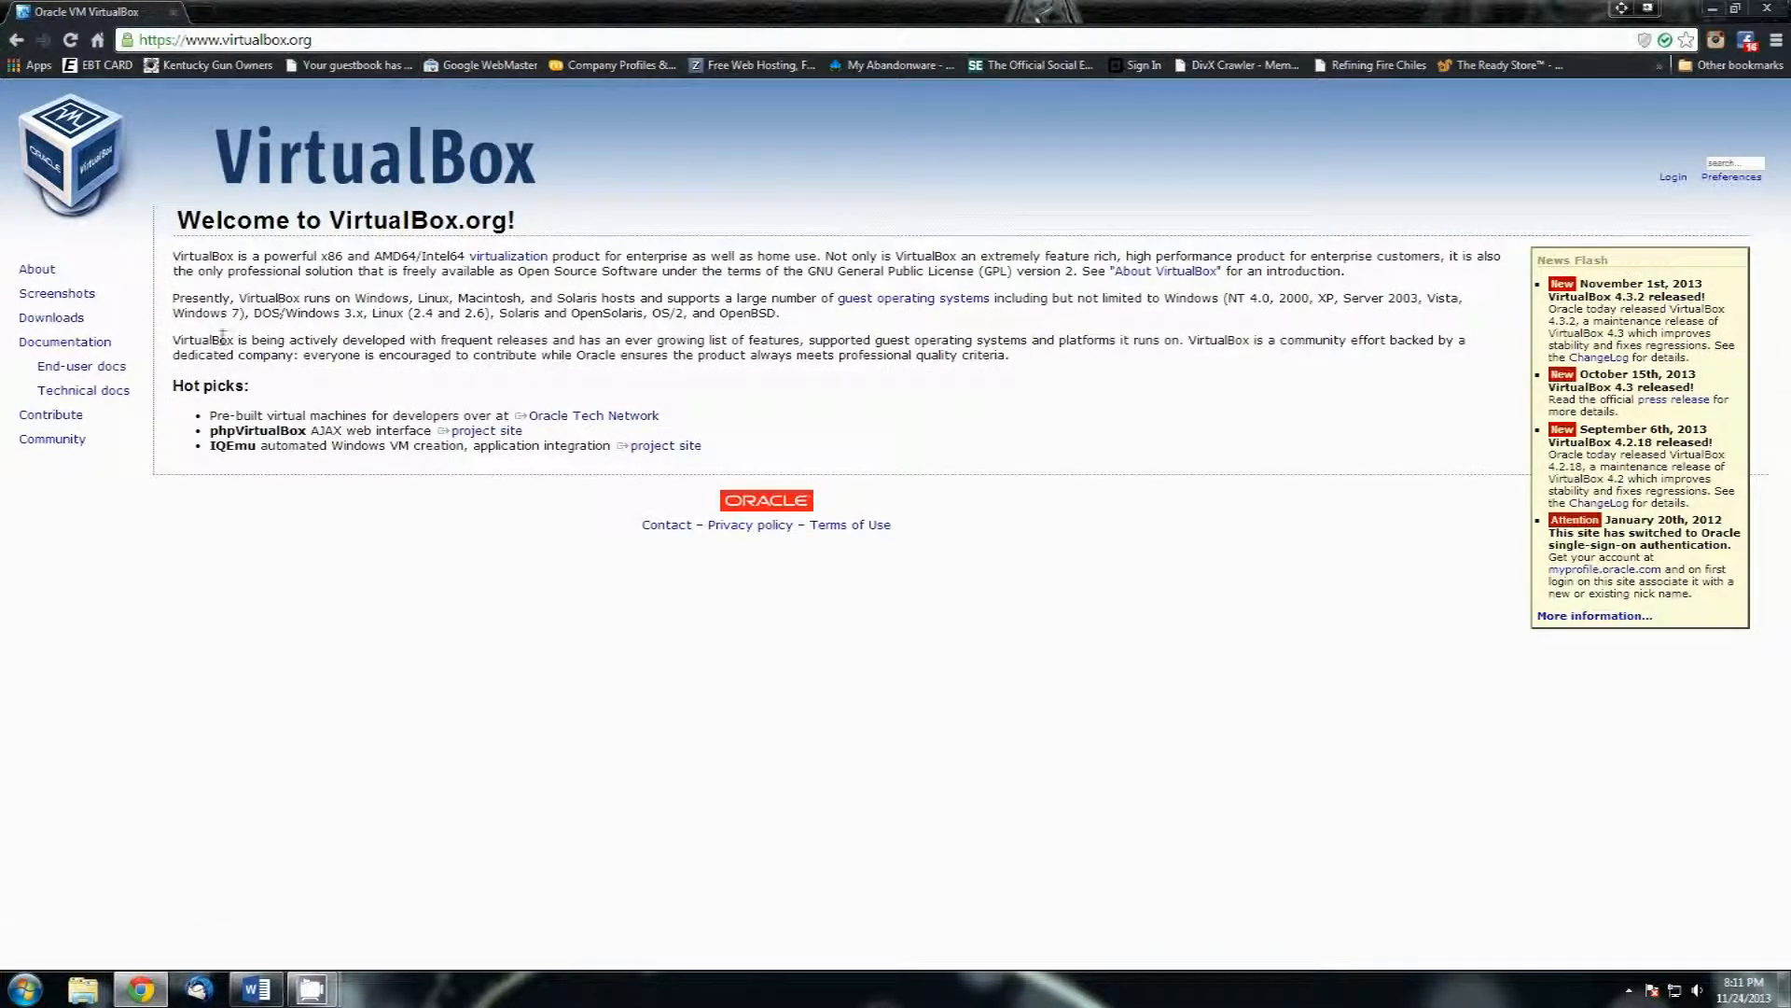
{"action": "left_click", "coordinate": [54, 318]}
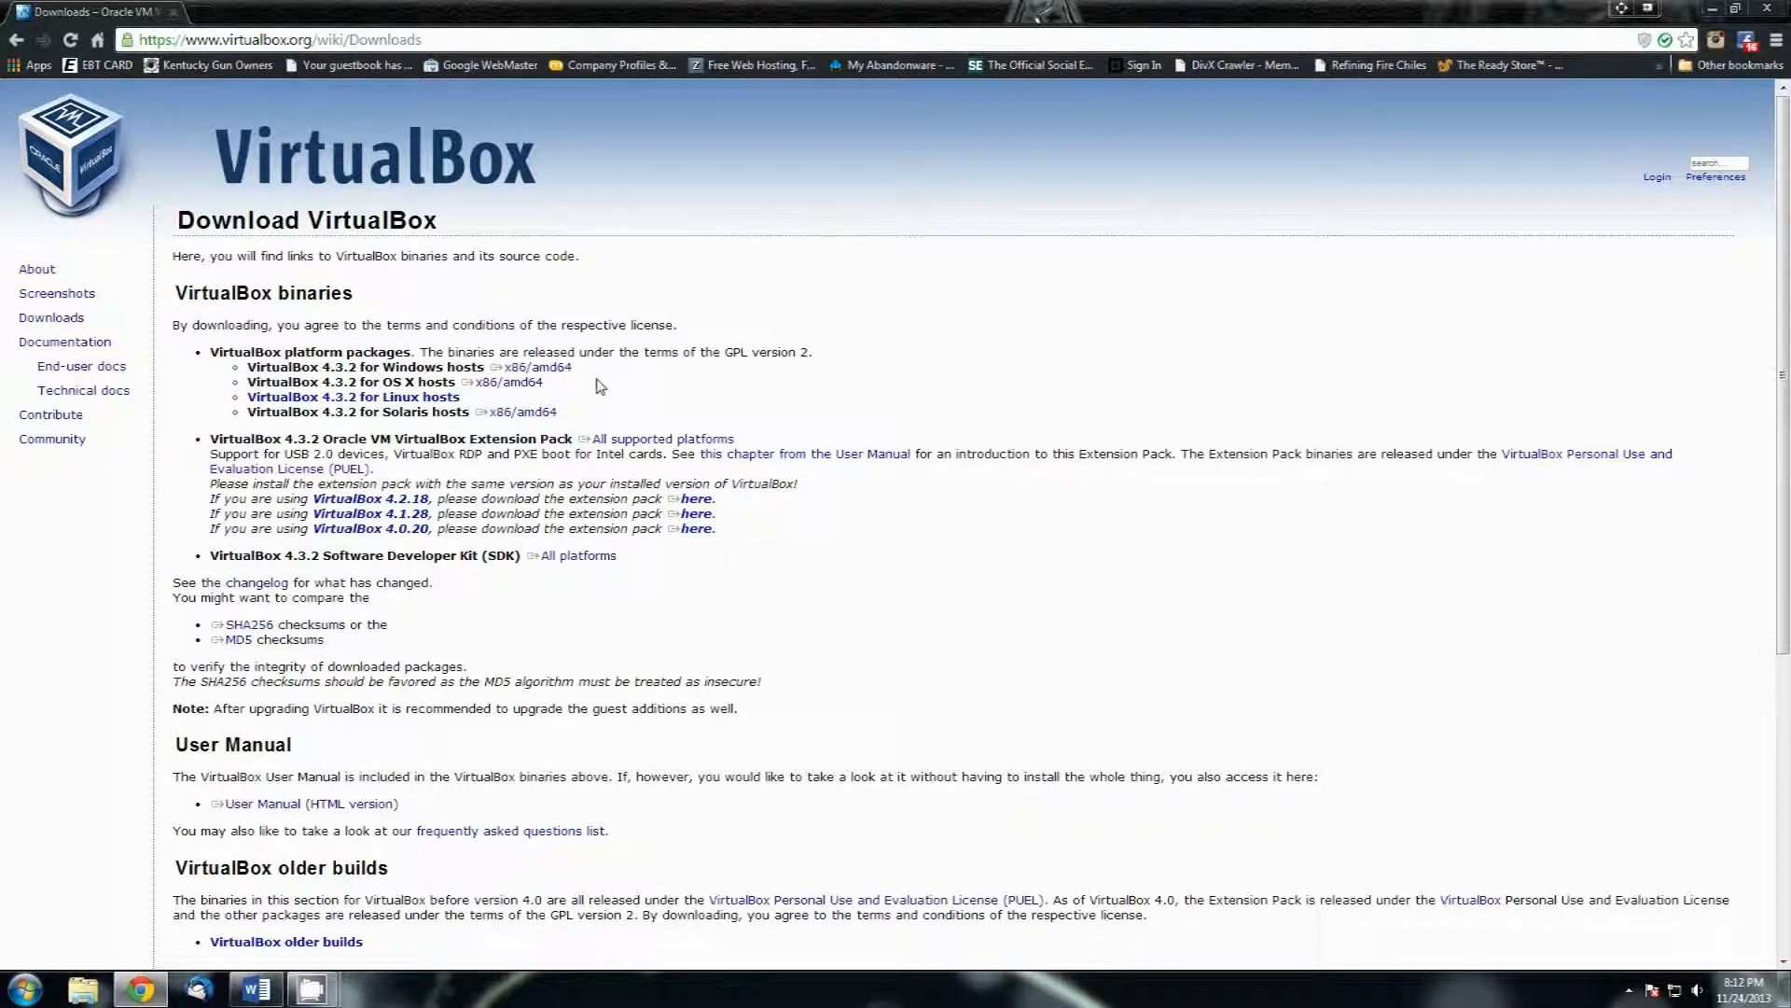
Download the VirtualBox 4.3.2 installer for Windows hosts and the matching Extension Pack to the Downloads folder.
{"action": "left_click", "coordinate": [566, 369]}
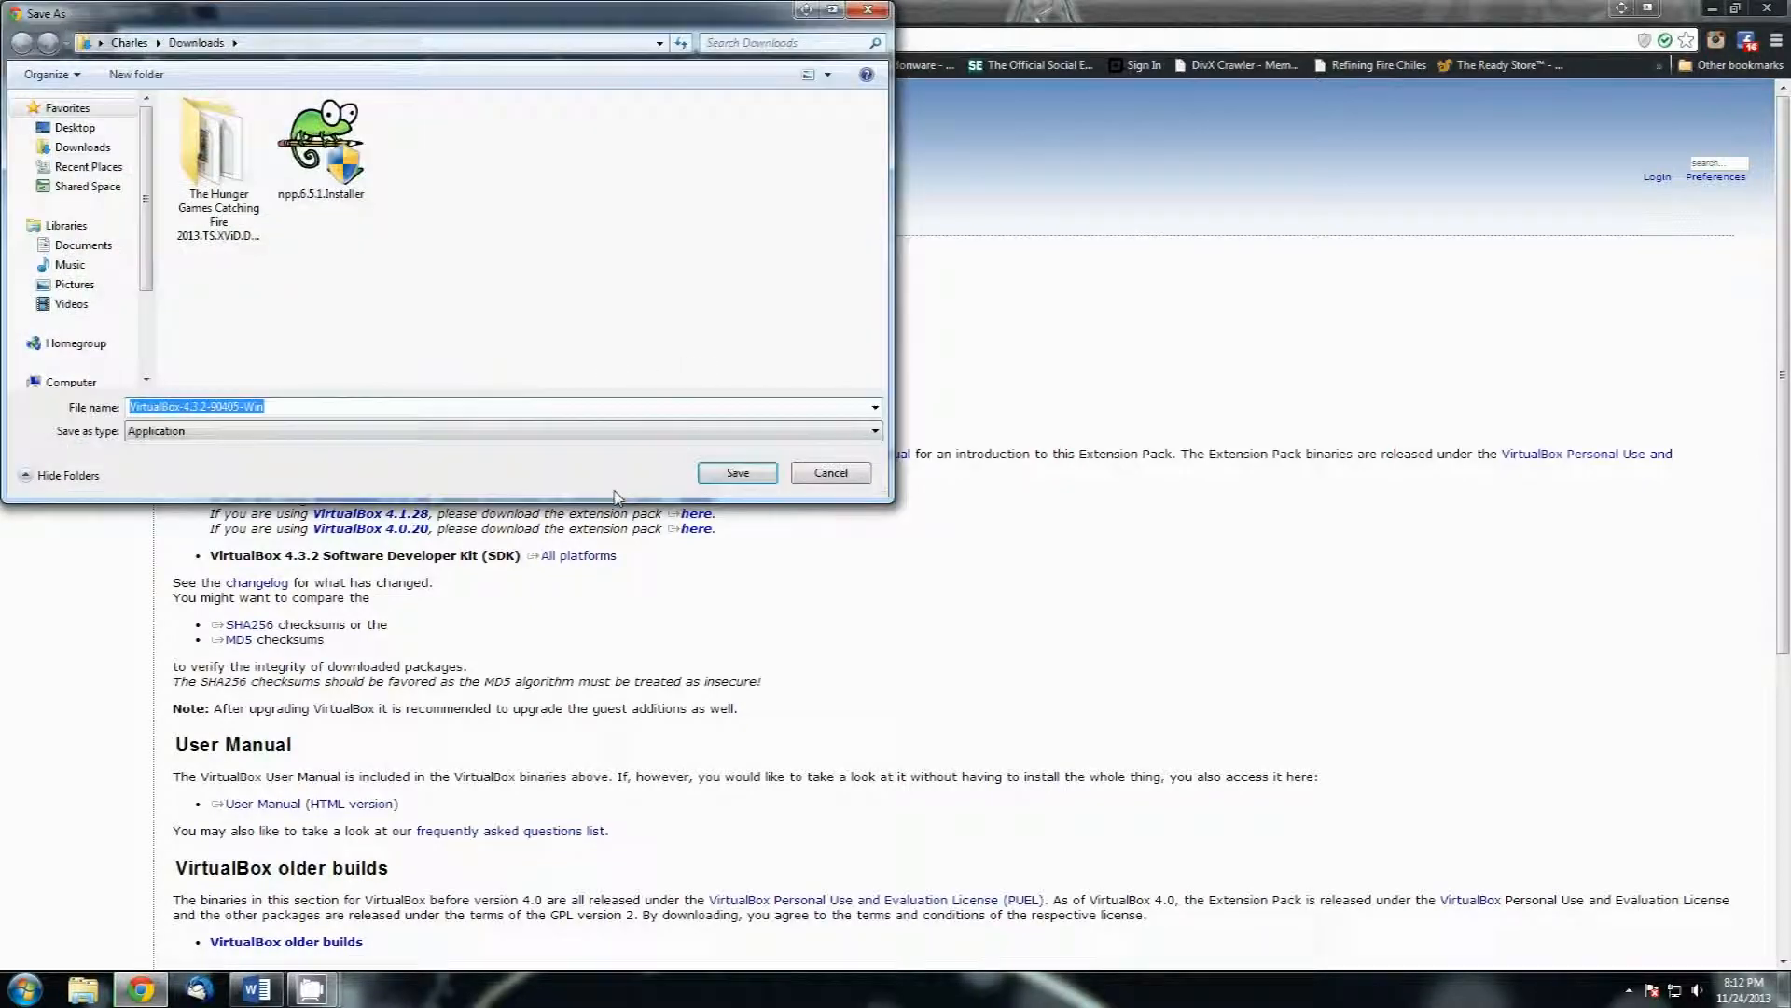
{"action": "left_click", "coordinate": [731, 480]}
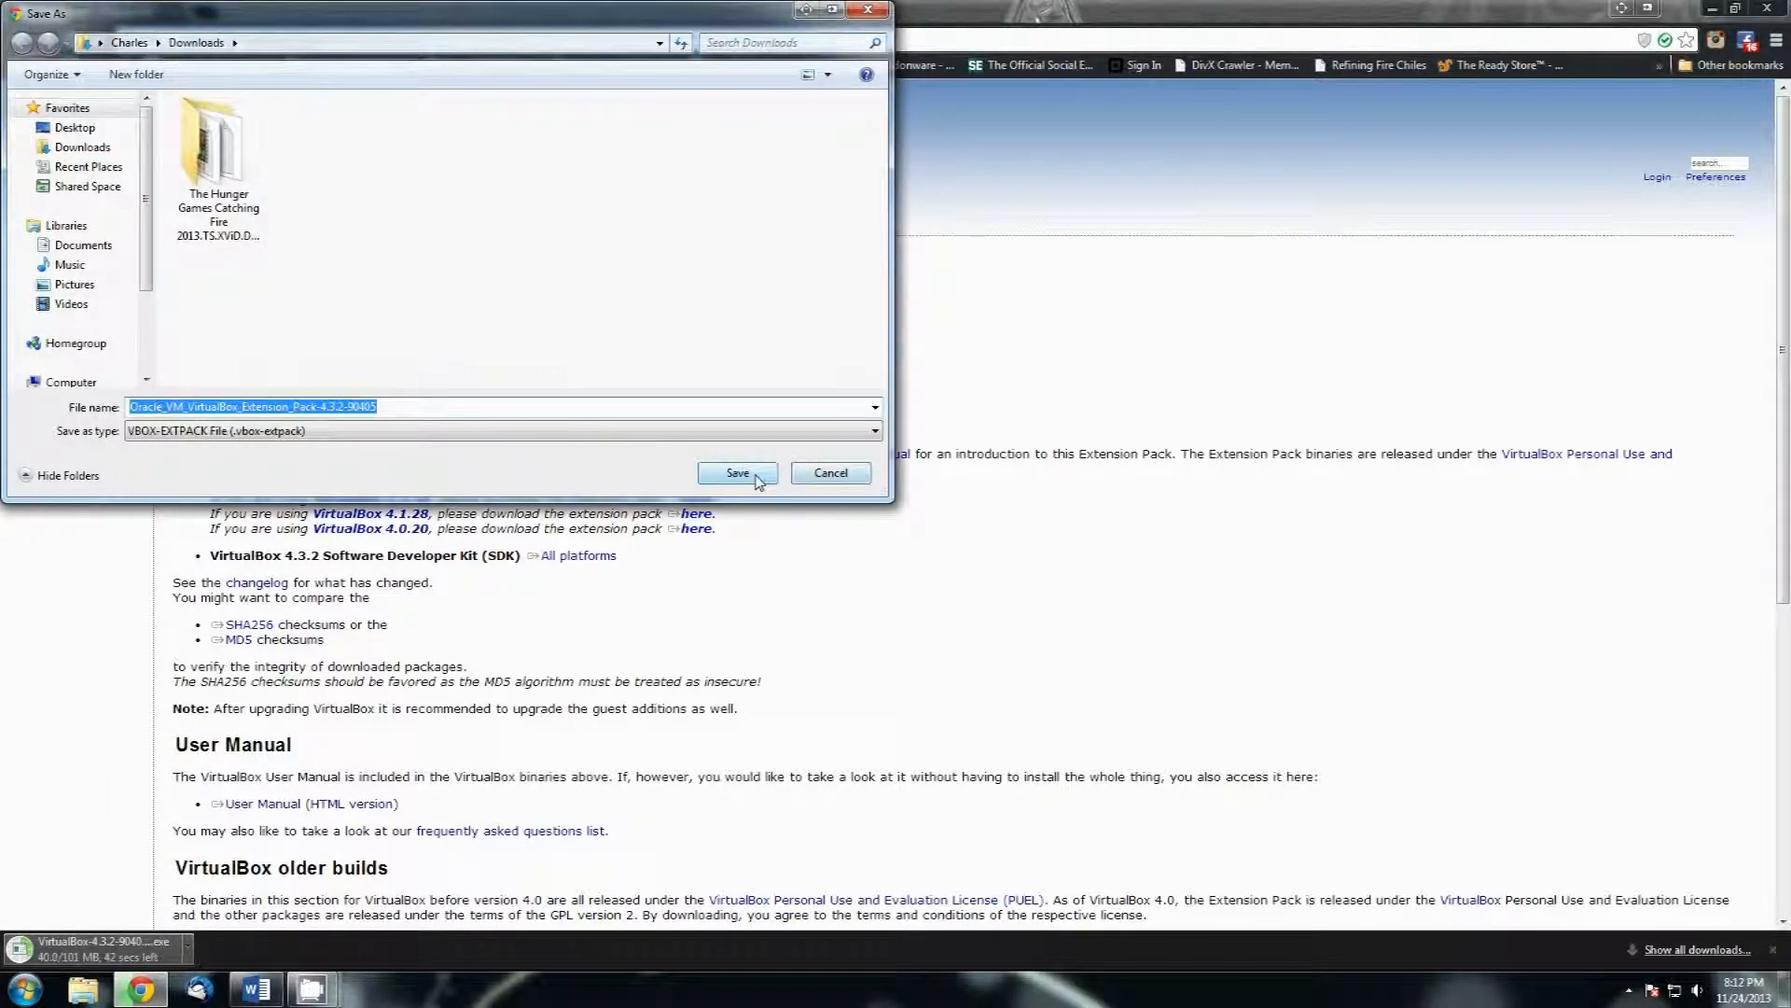
{"action": "left_click", "coordinate": [737, 473]}
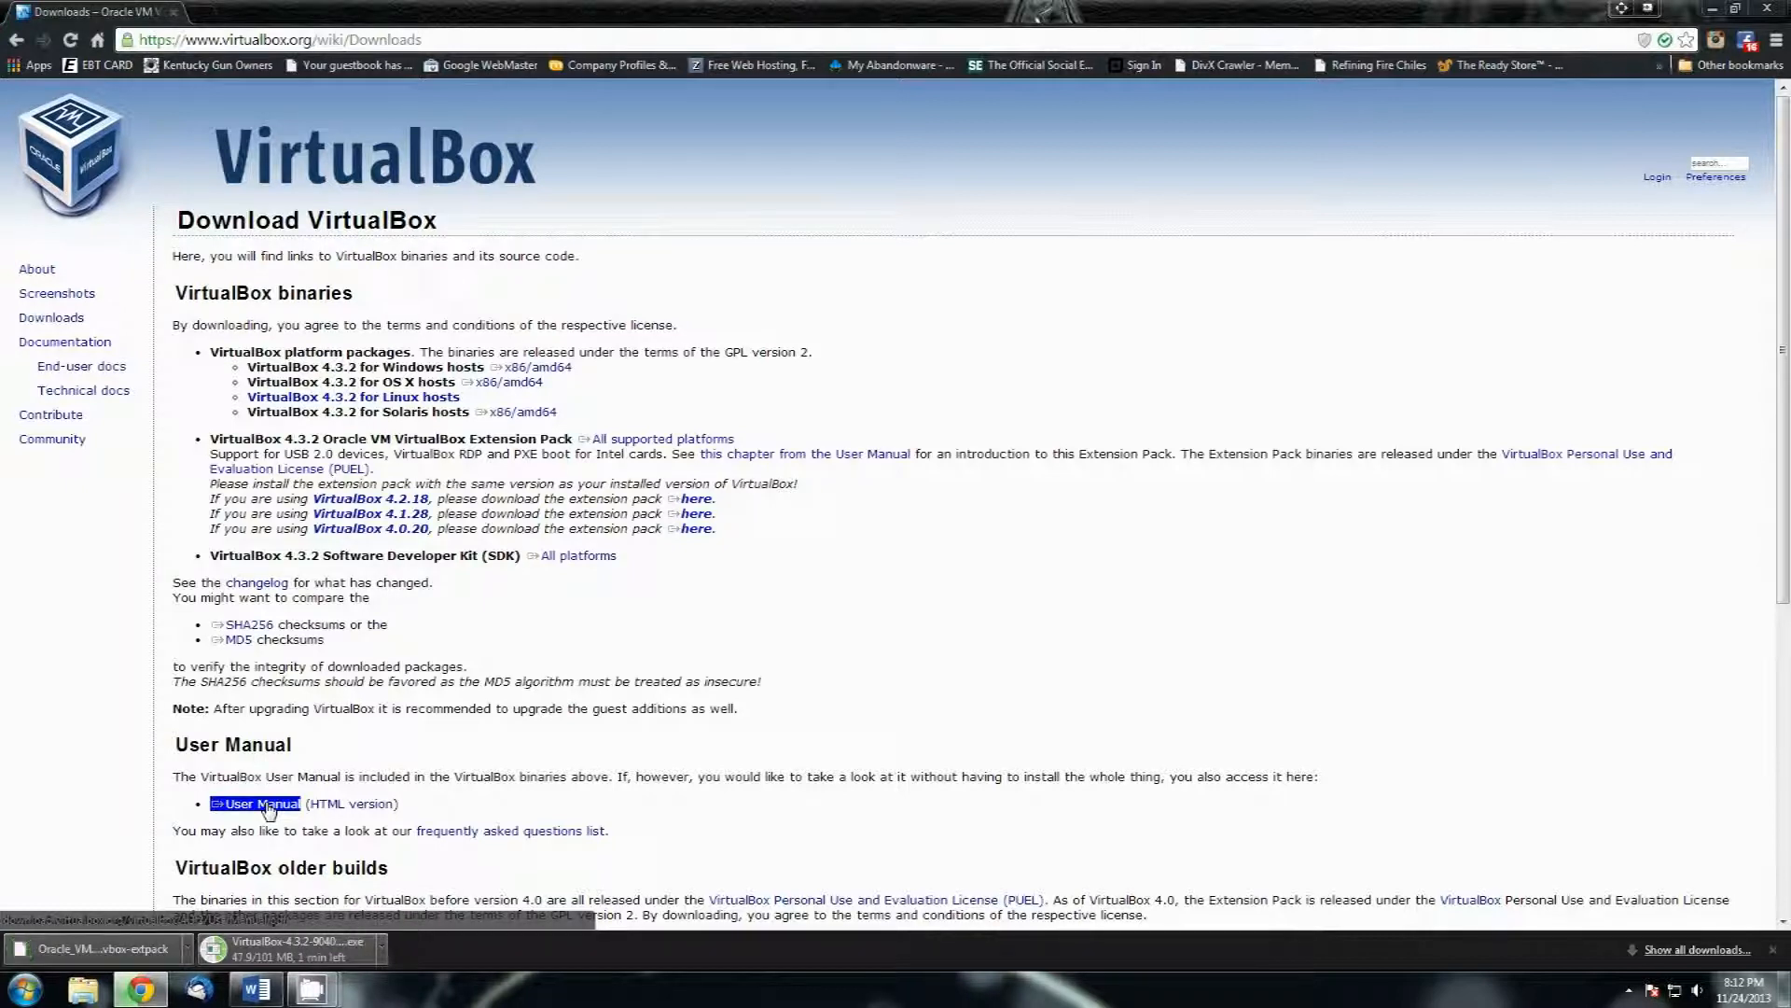
Open the VirtualBox User Manual PDF and save it as UserManual in the Downloads folder.
{"action": "left_click", "coordinate": [263, 805]}
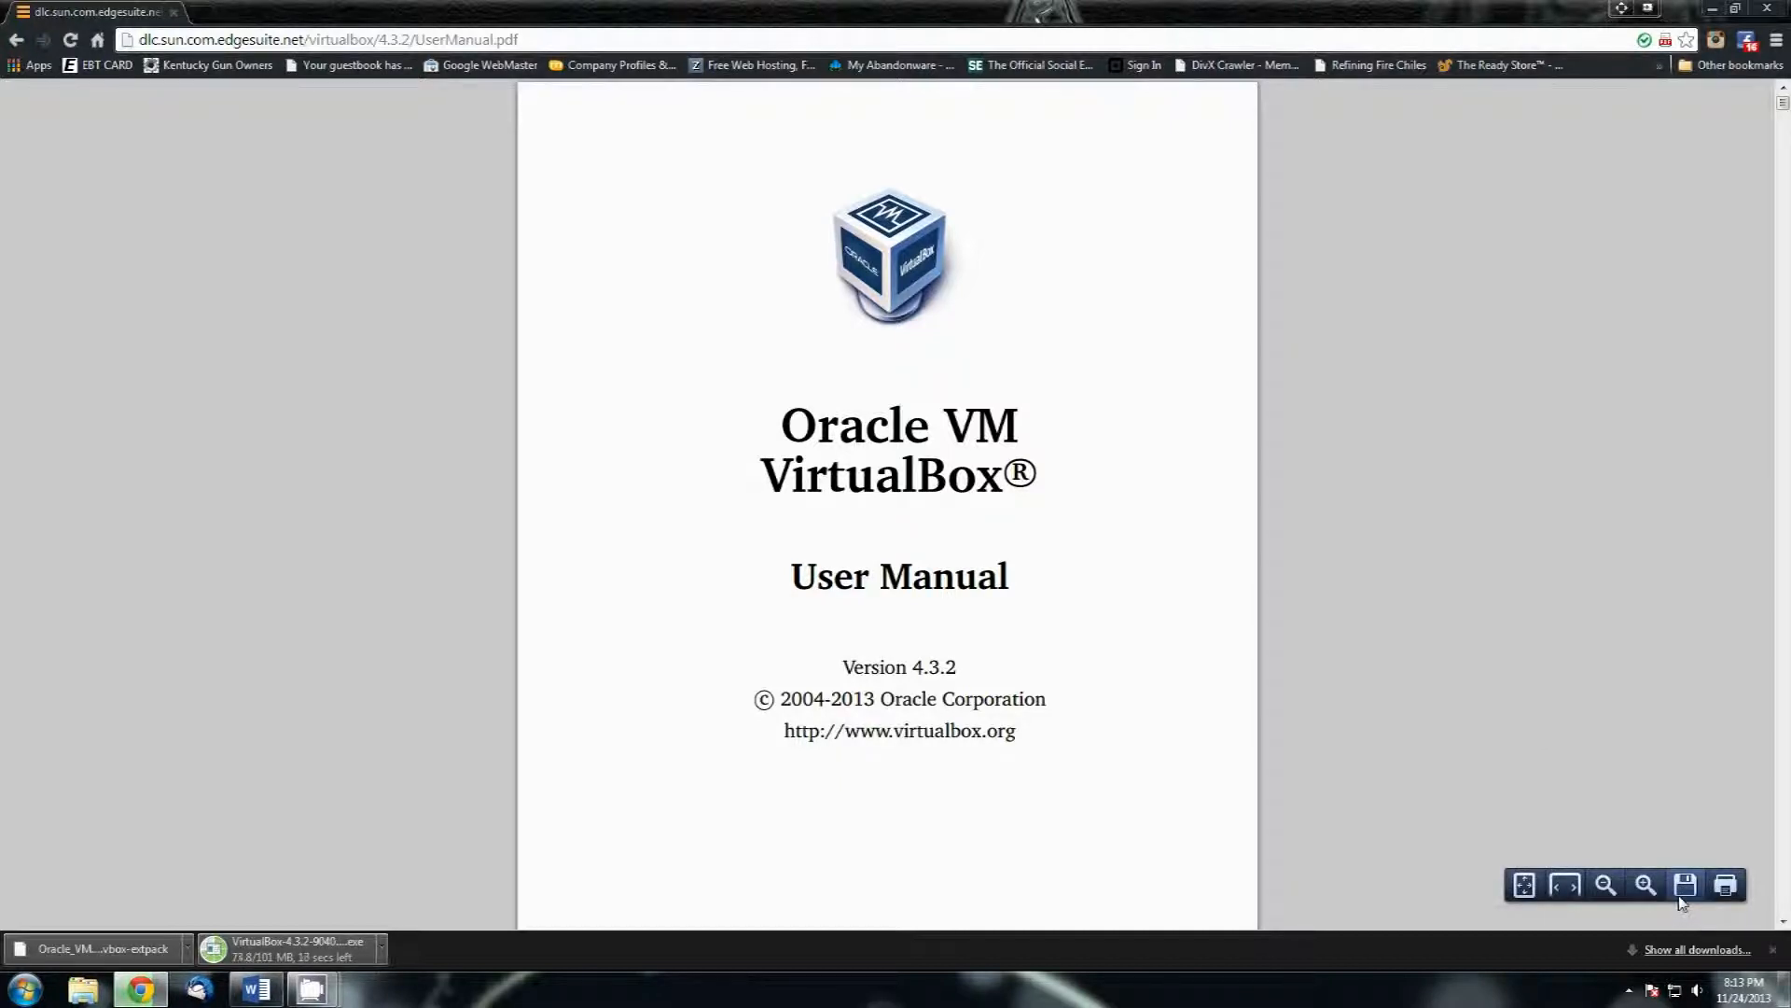
{"action": "left_click", "coordinate": [1696, 889]}
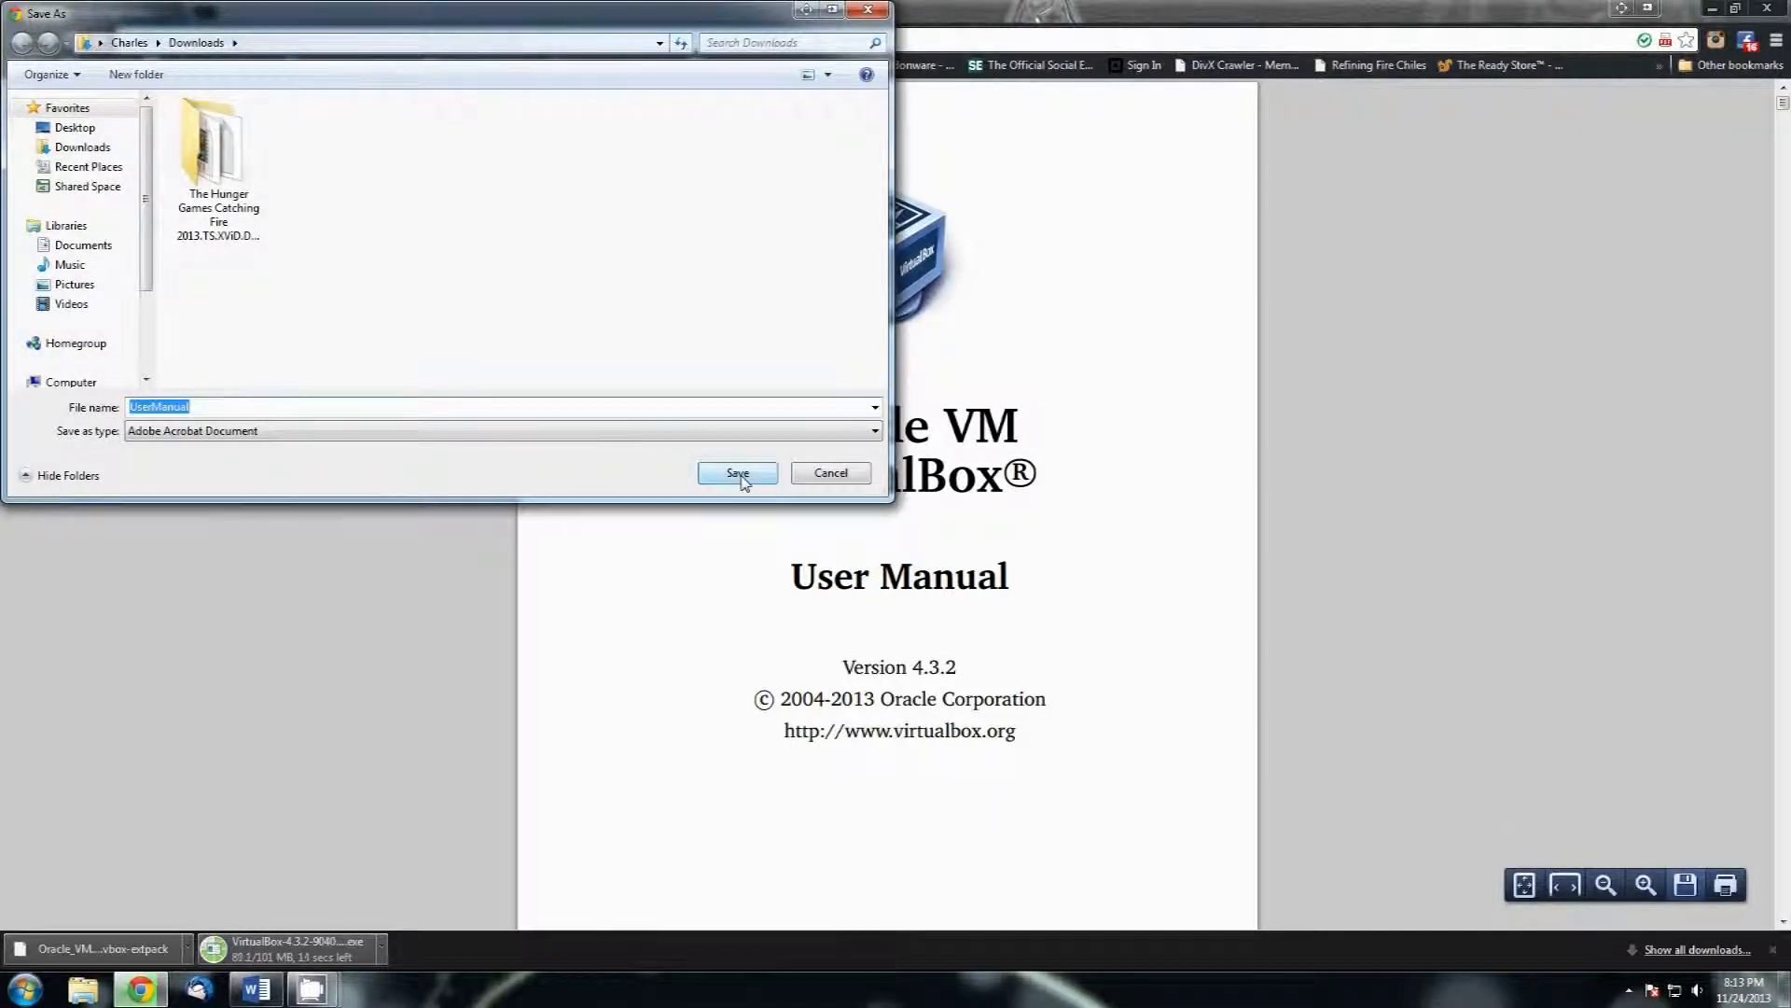
{"action": "left_click", "coordinate": [740, 477]}
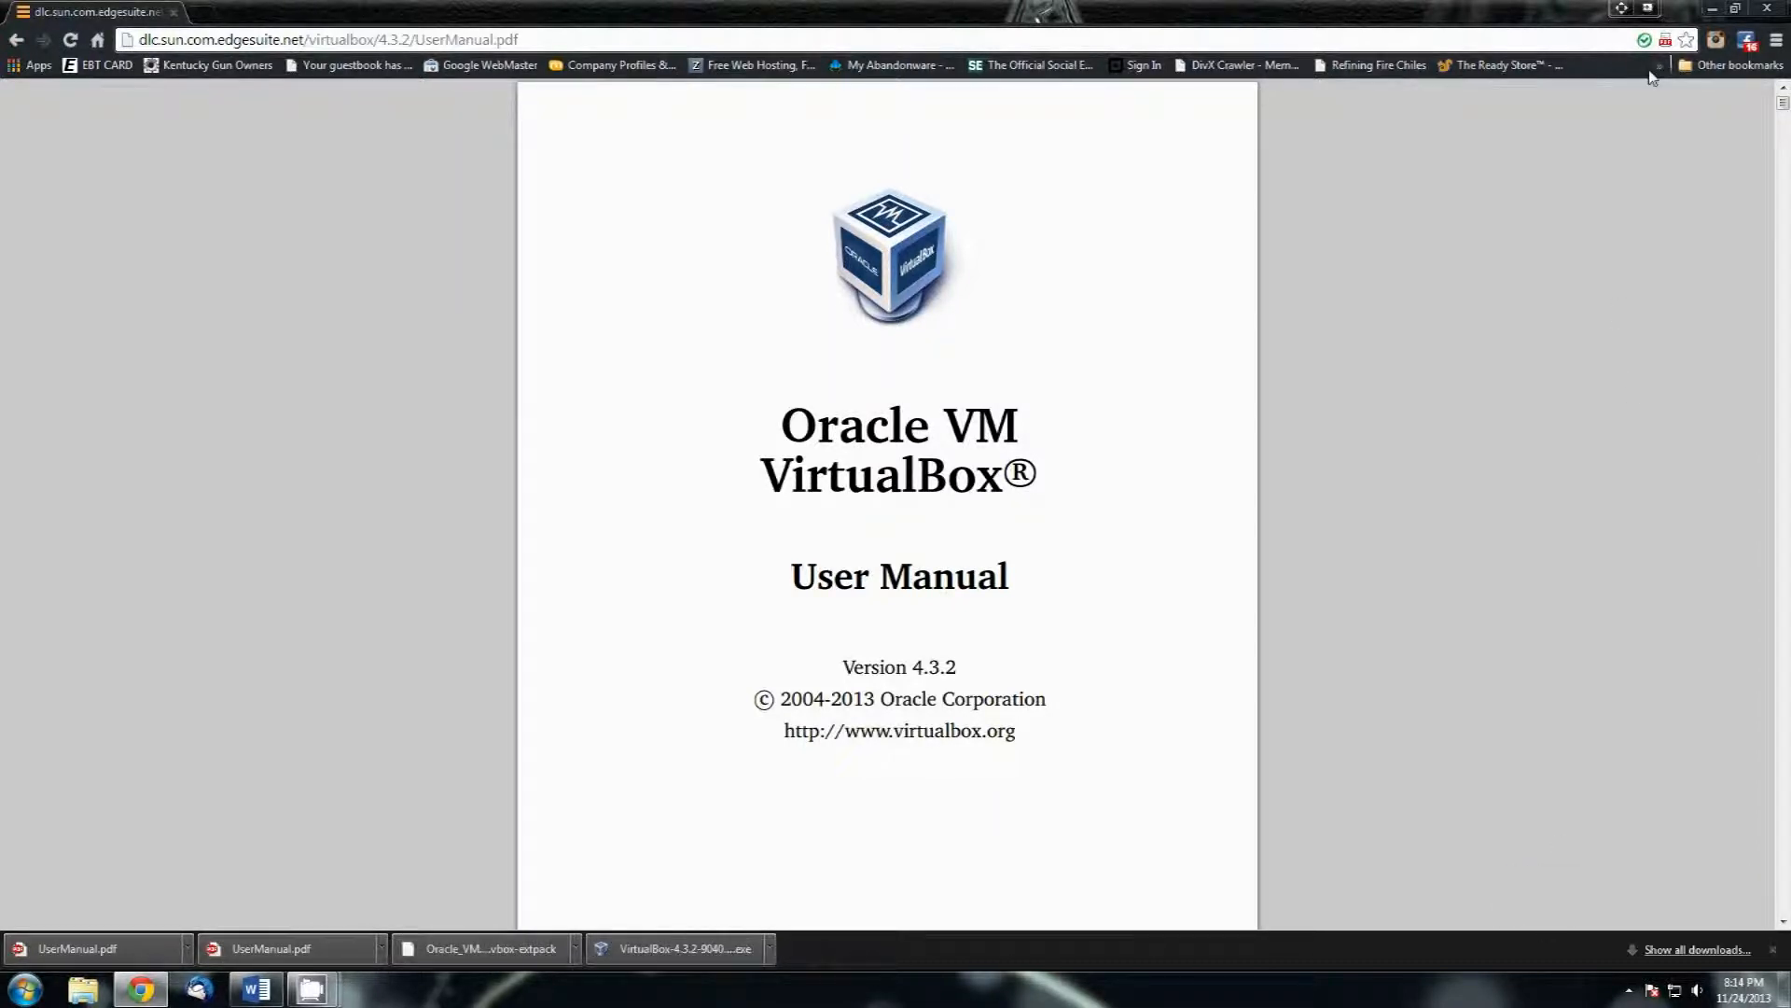
Close the browser and open the Downloads folder in Windows Explorer.
{"action": "left_click", "coordinate": [1765, 11]}
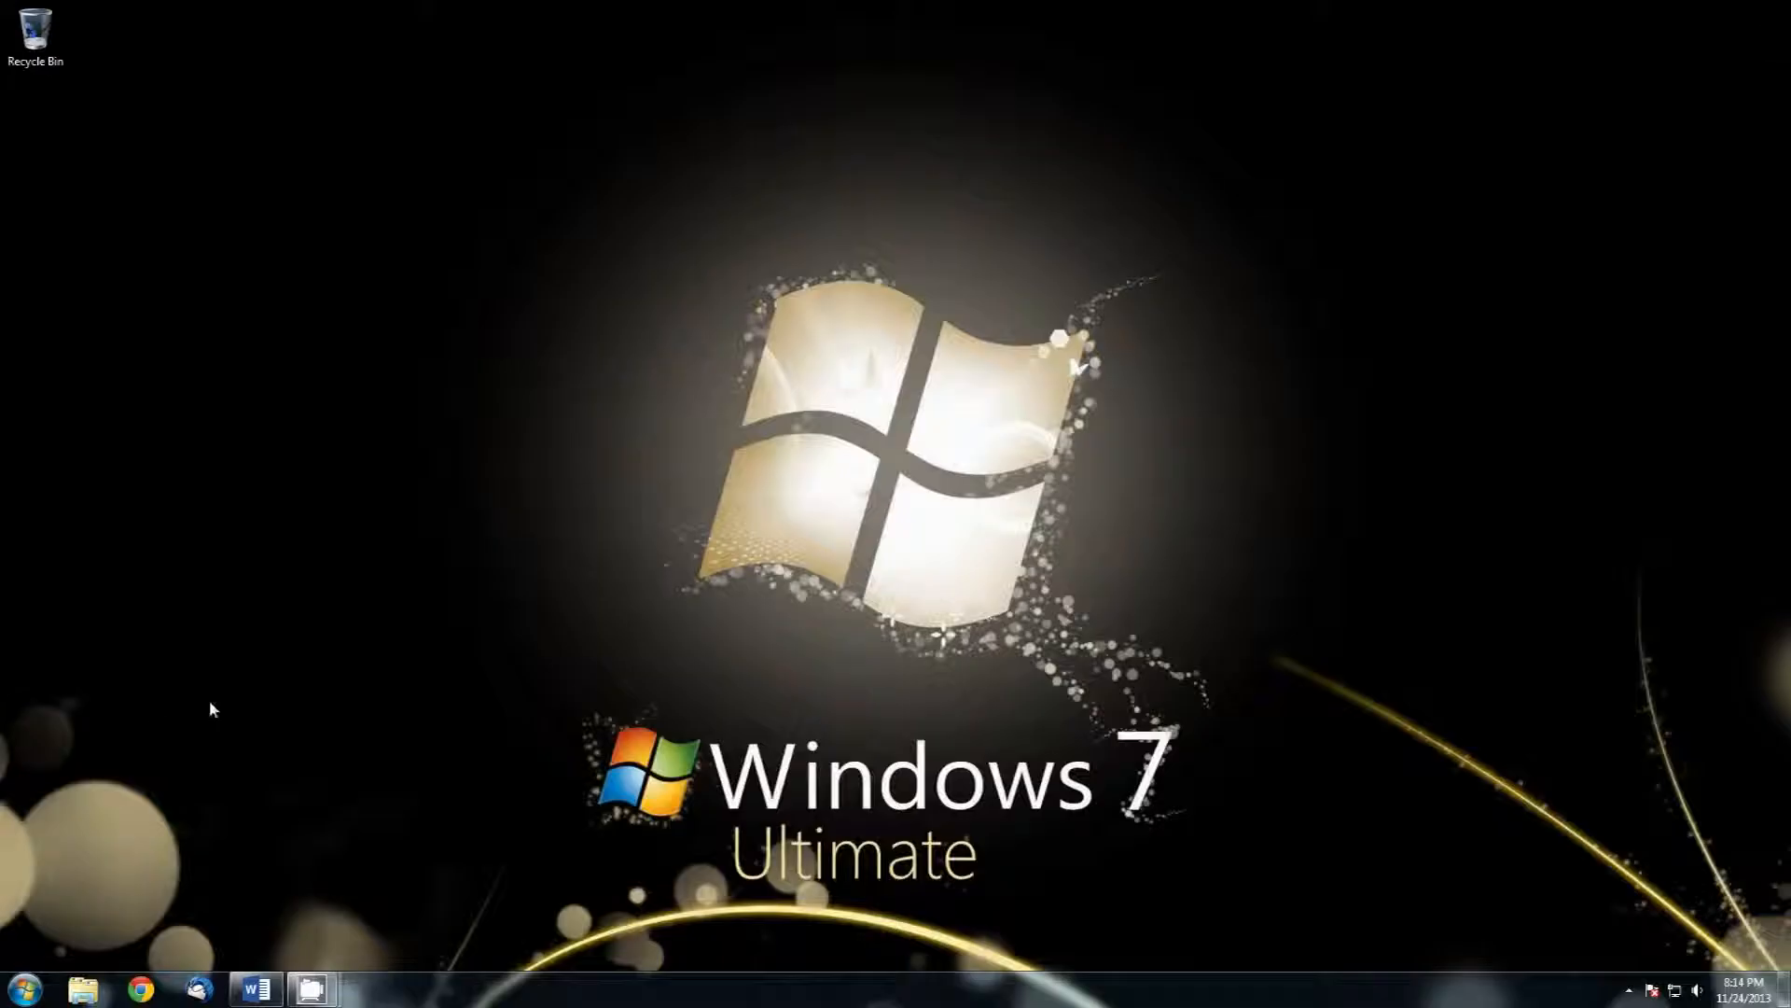
{"action": "left_click", "coordinate": [84, 992]}
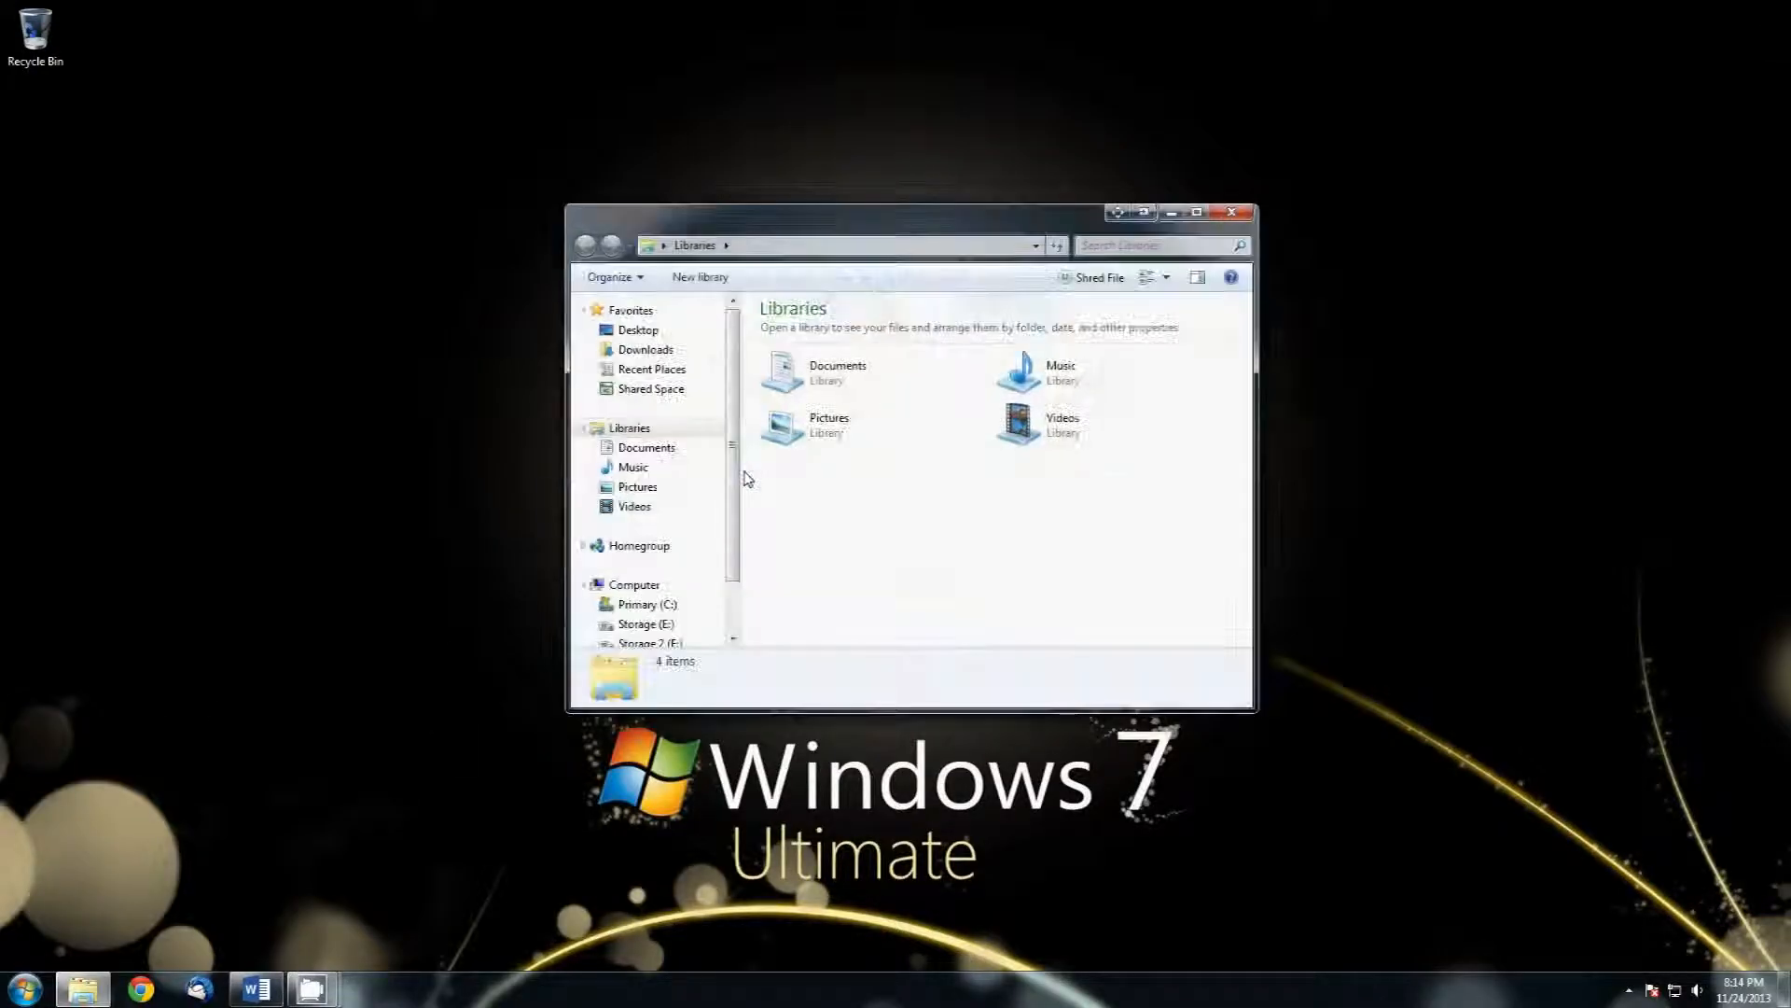
{"action": "left_click", "coordinate": [684, 355]}
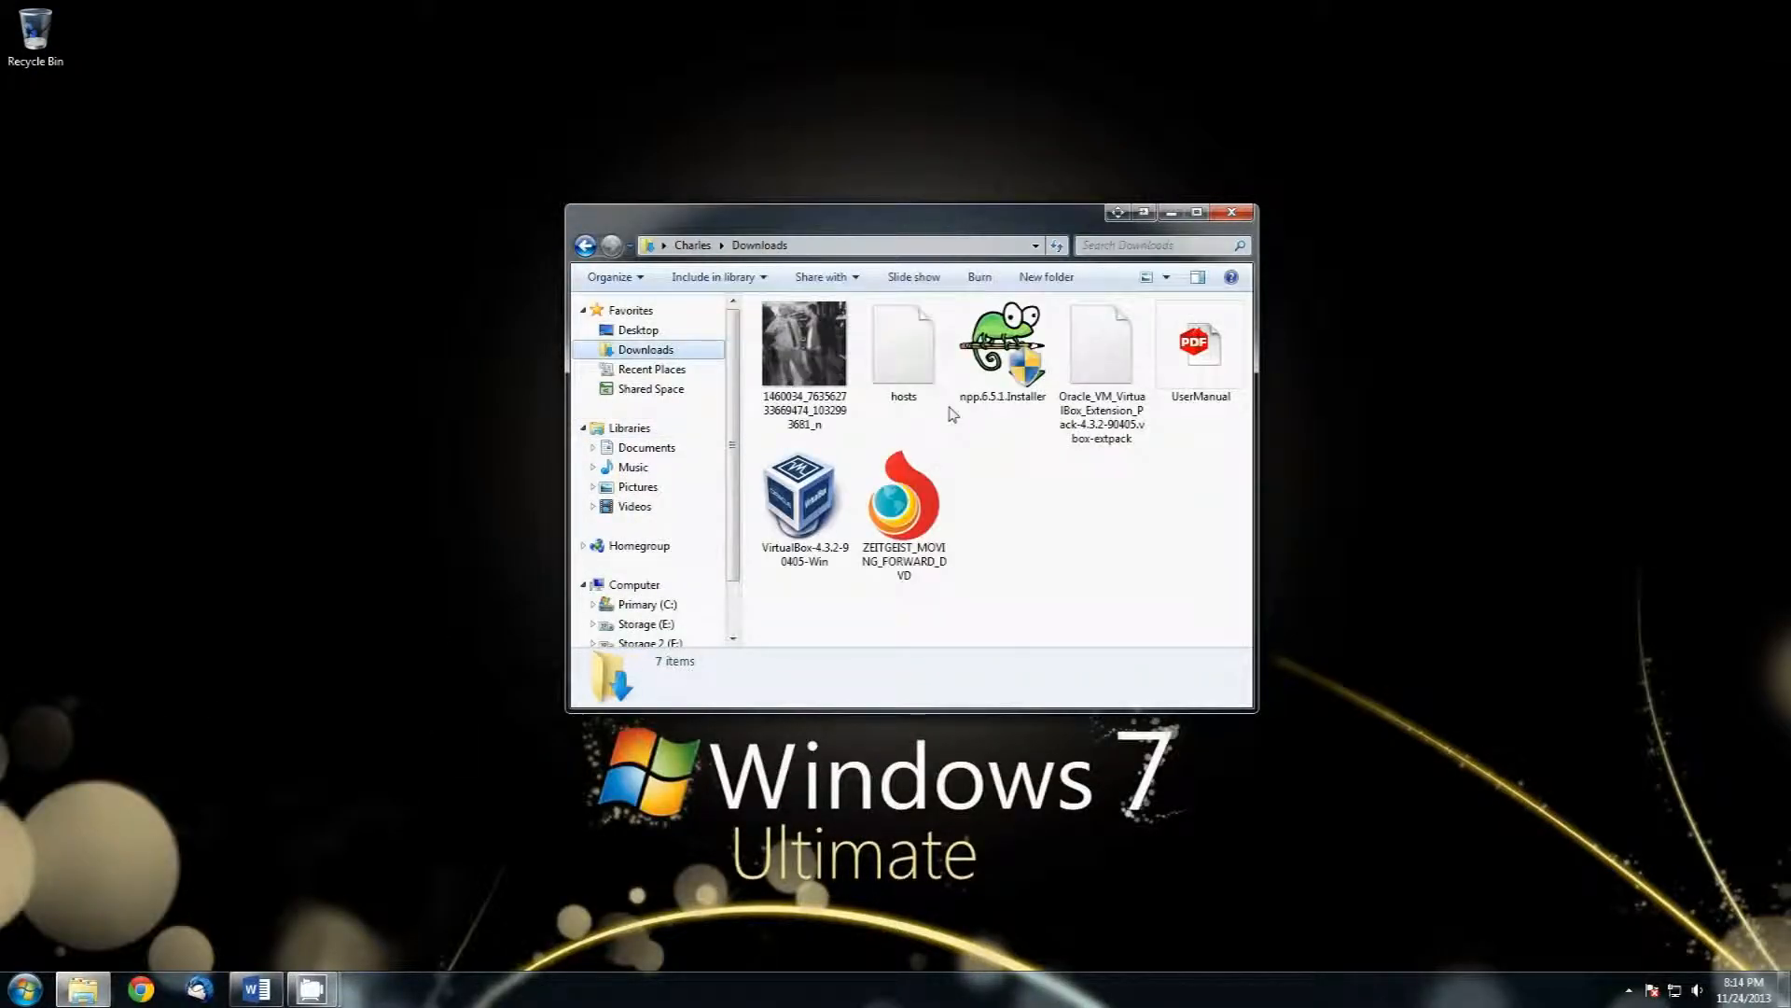
Locate Windows Explorer in the Accessories group of the installed programs list.
{"action": "left_click", "coordinate": [25, 989]}
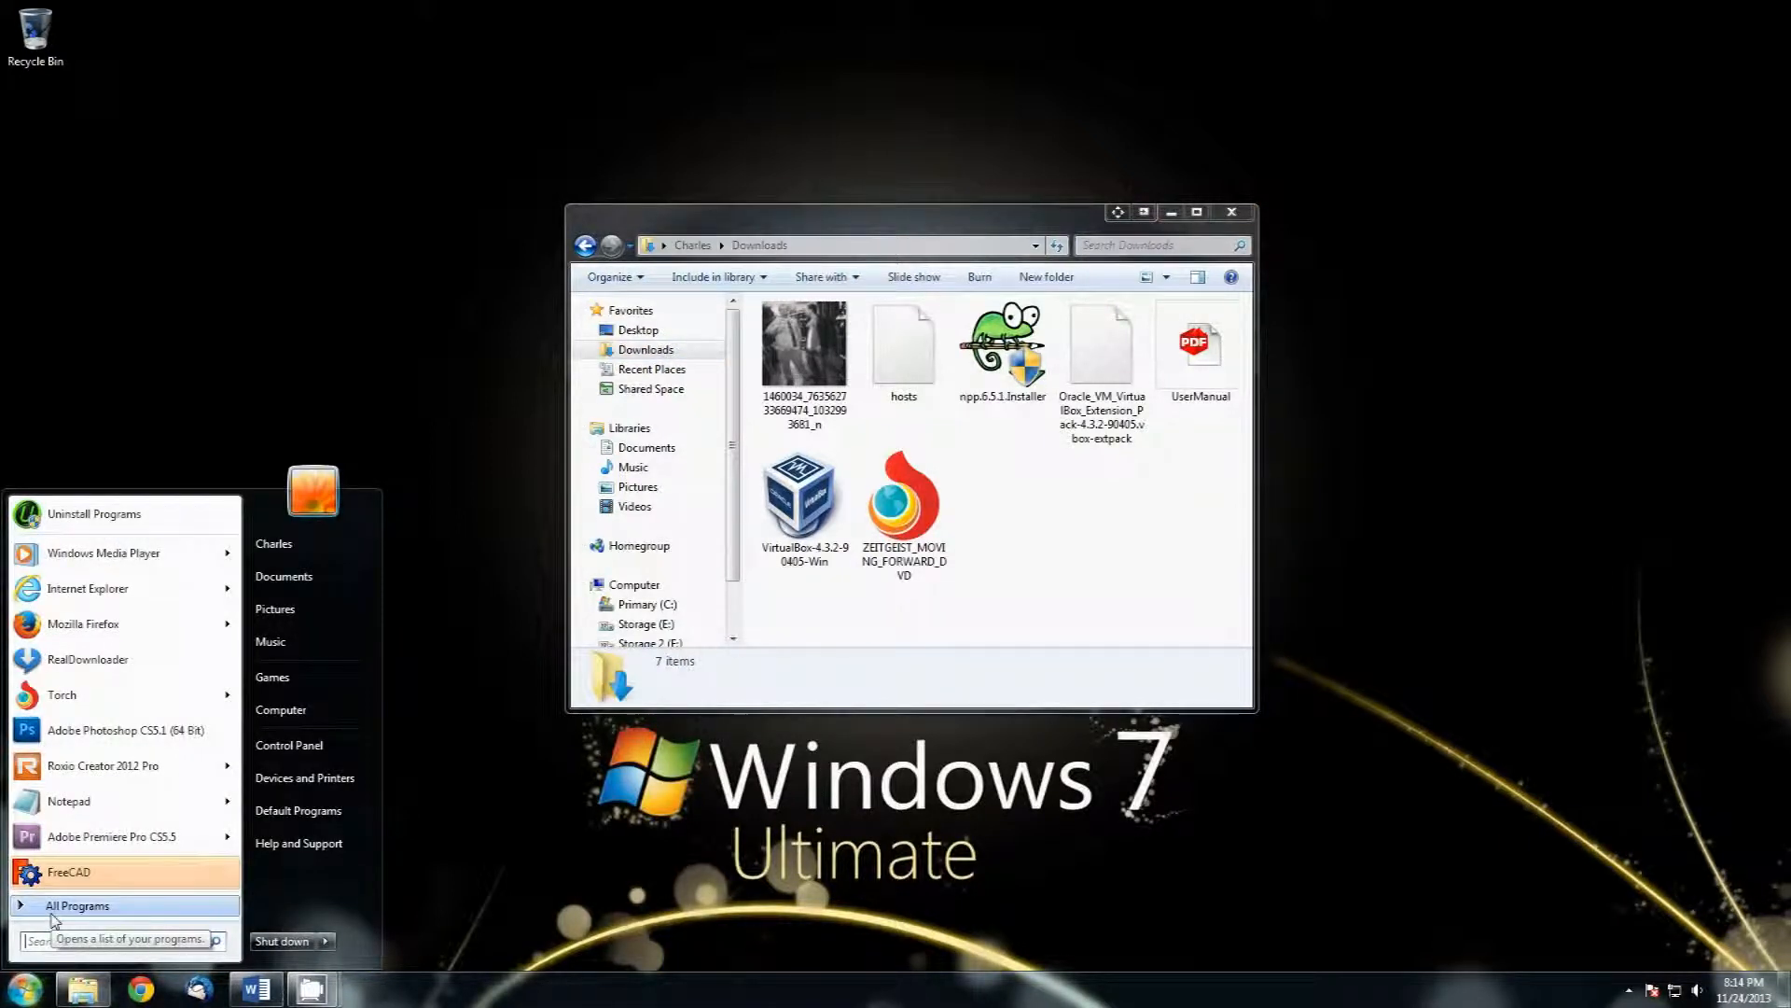
{"action": "left_click", "coordinate": [103, 910]}
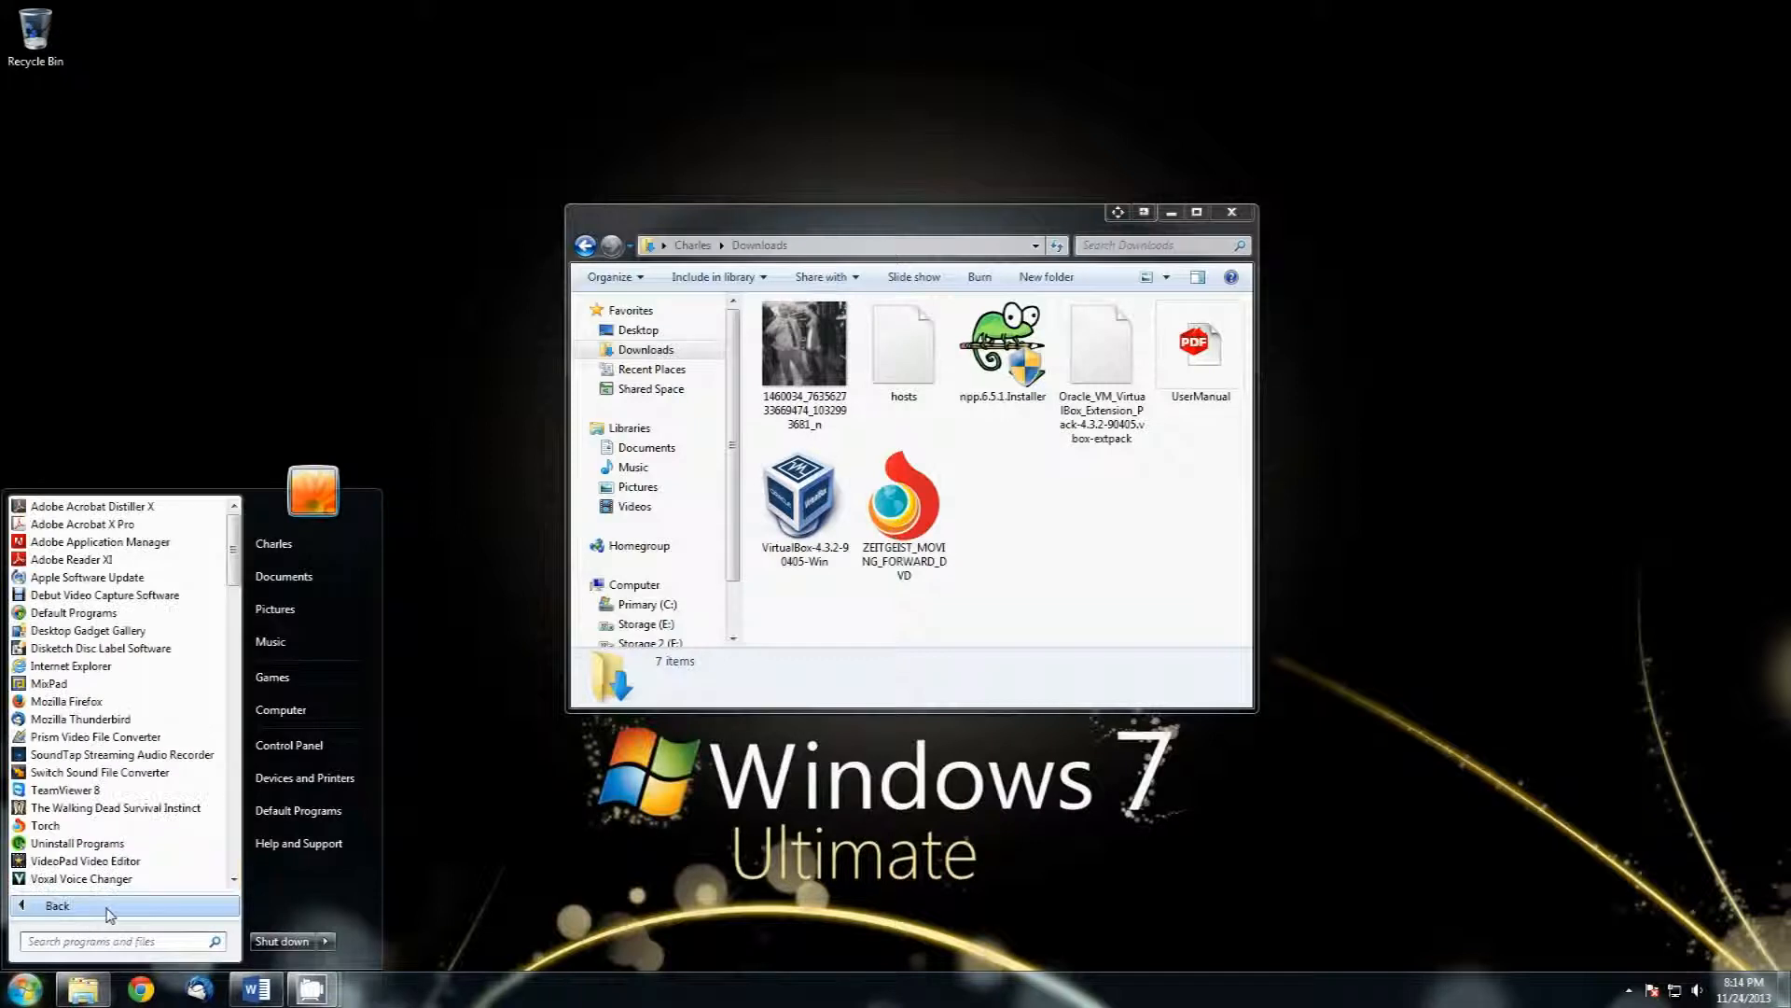
{"action": "scroll", "coordinate": [140, 854], "scroll_direction": "down", "scroll_amount": 6}
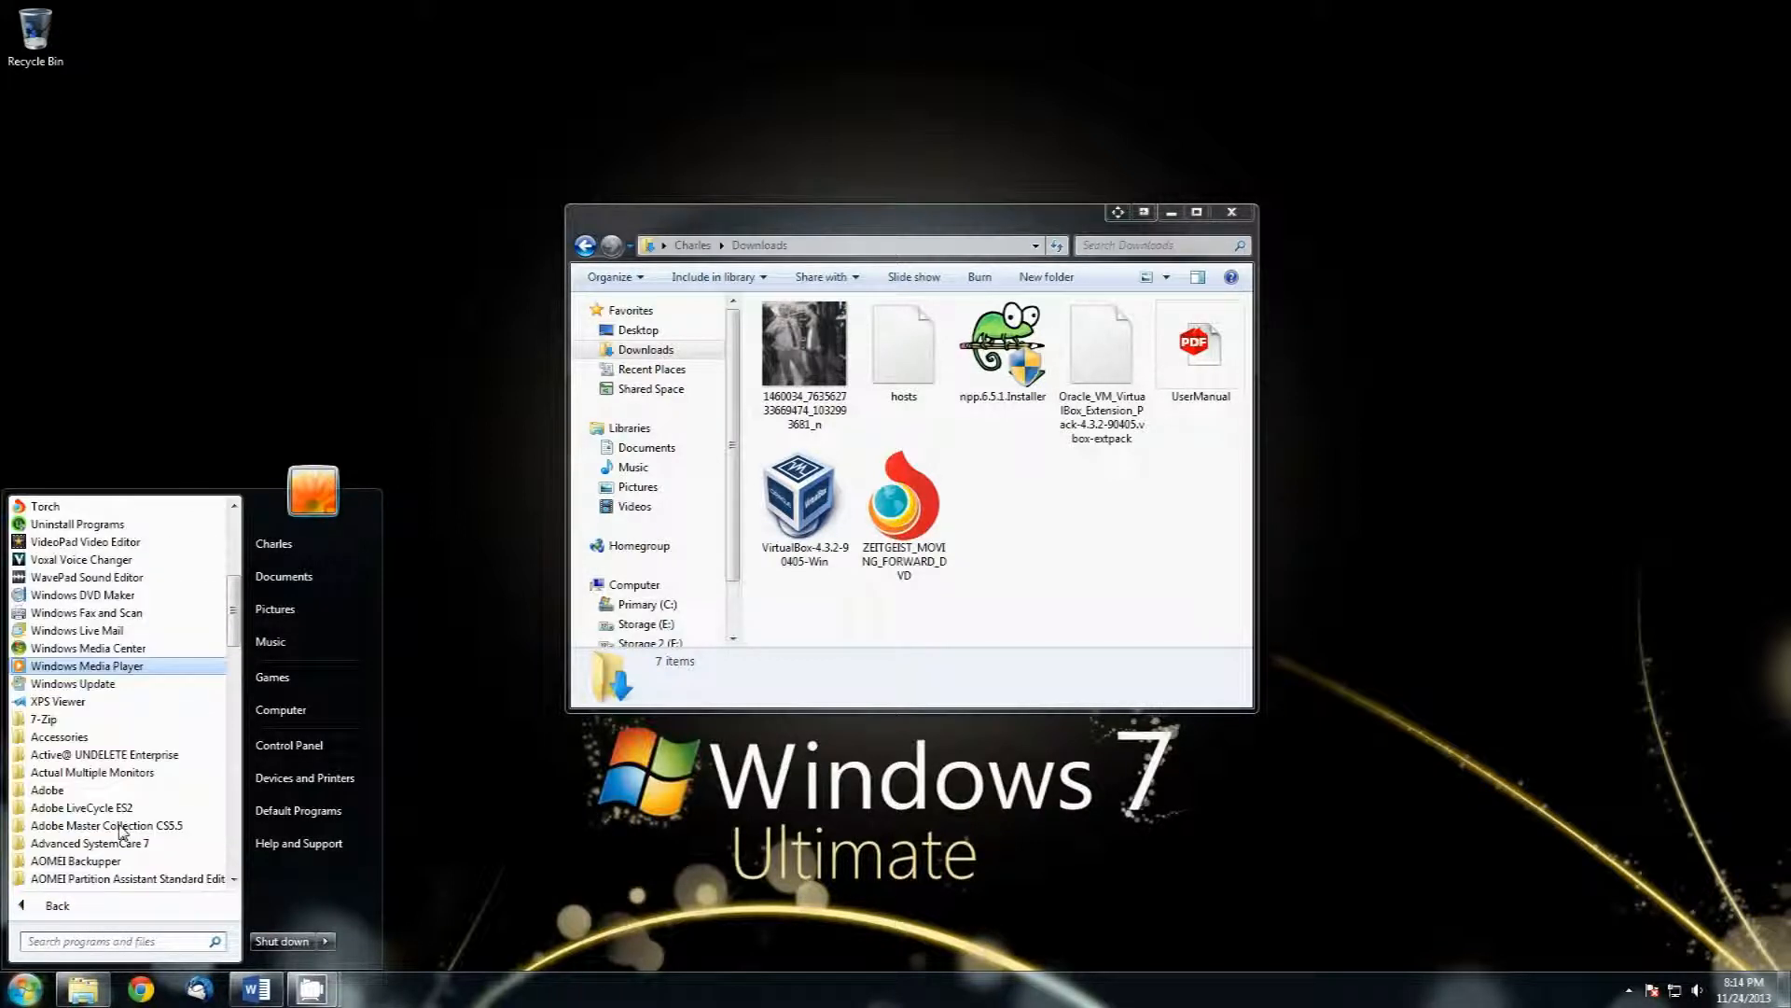
{"action": "left_click", "coordinate": [201, 736]}
{"action": "scroll", "coordinate": [210, 747], "scroll_direction": "down", "scroll_amount": 2}
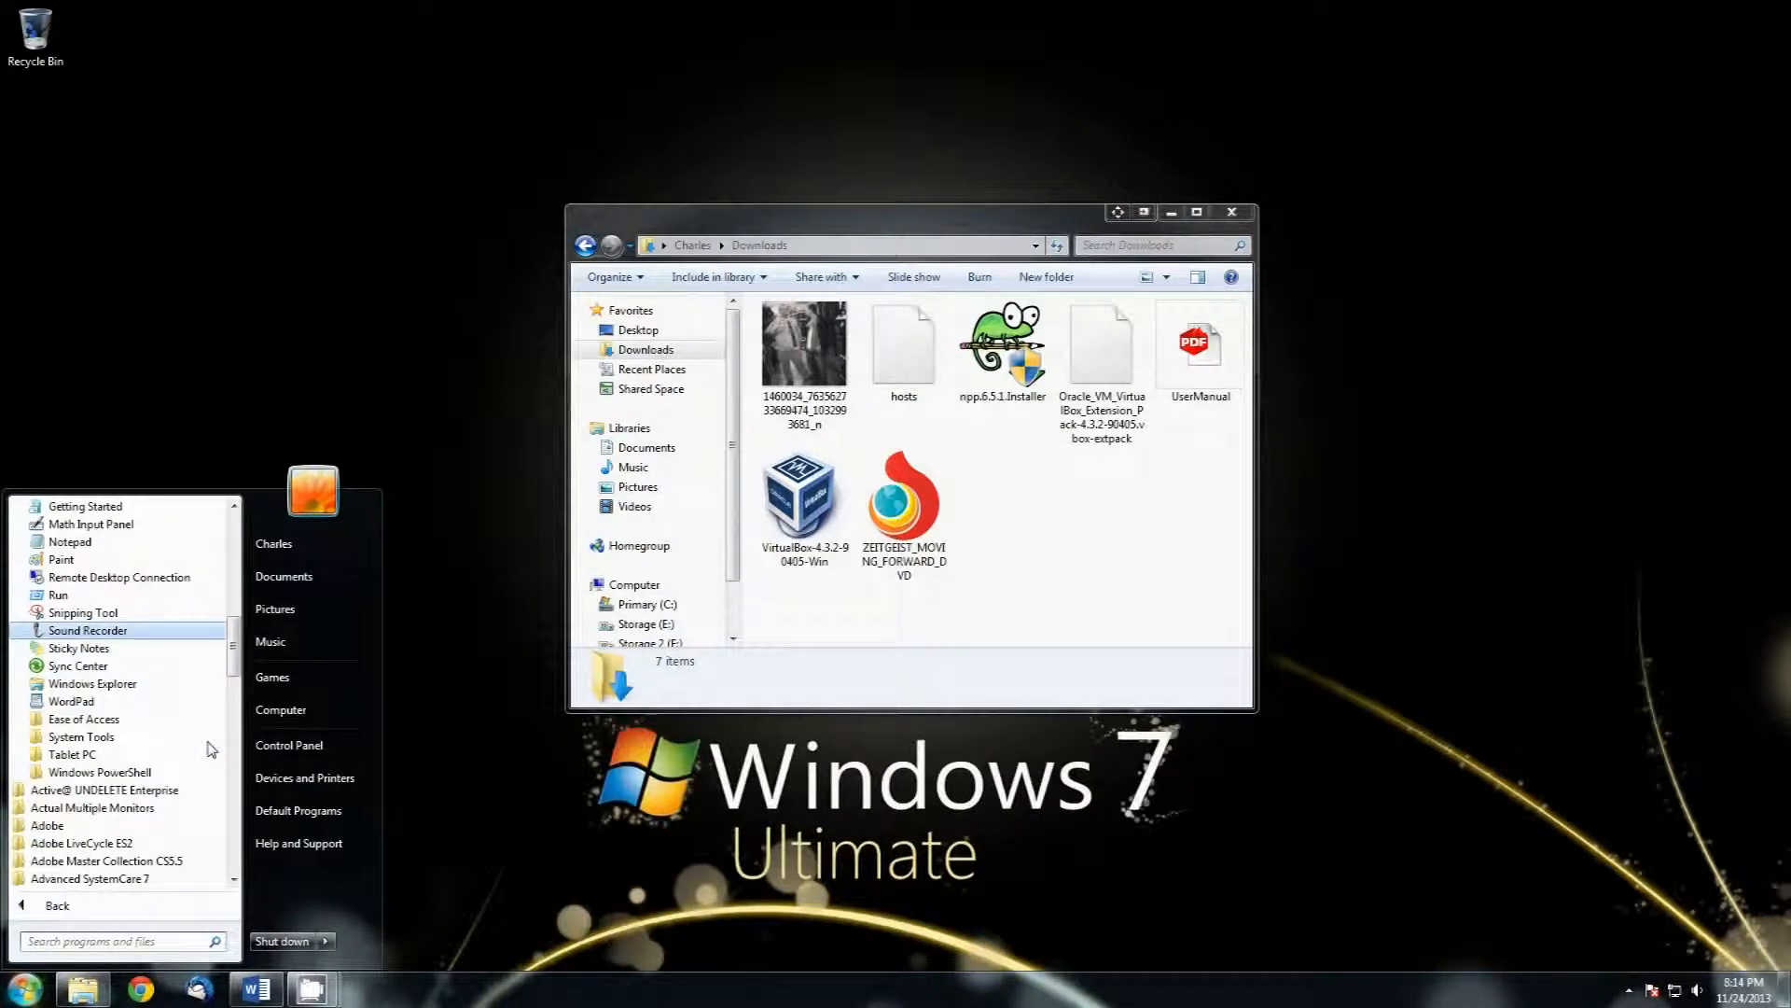
{"action": "scroll", "coordinate": [196, 579], "scroll_direction": "up", "scroll_amount": 1}
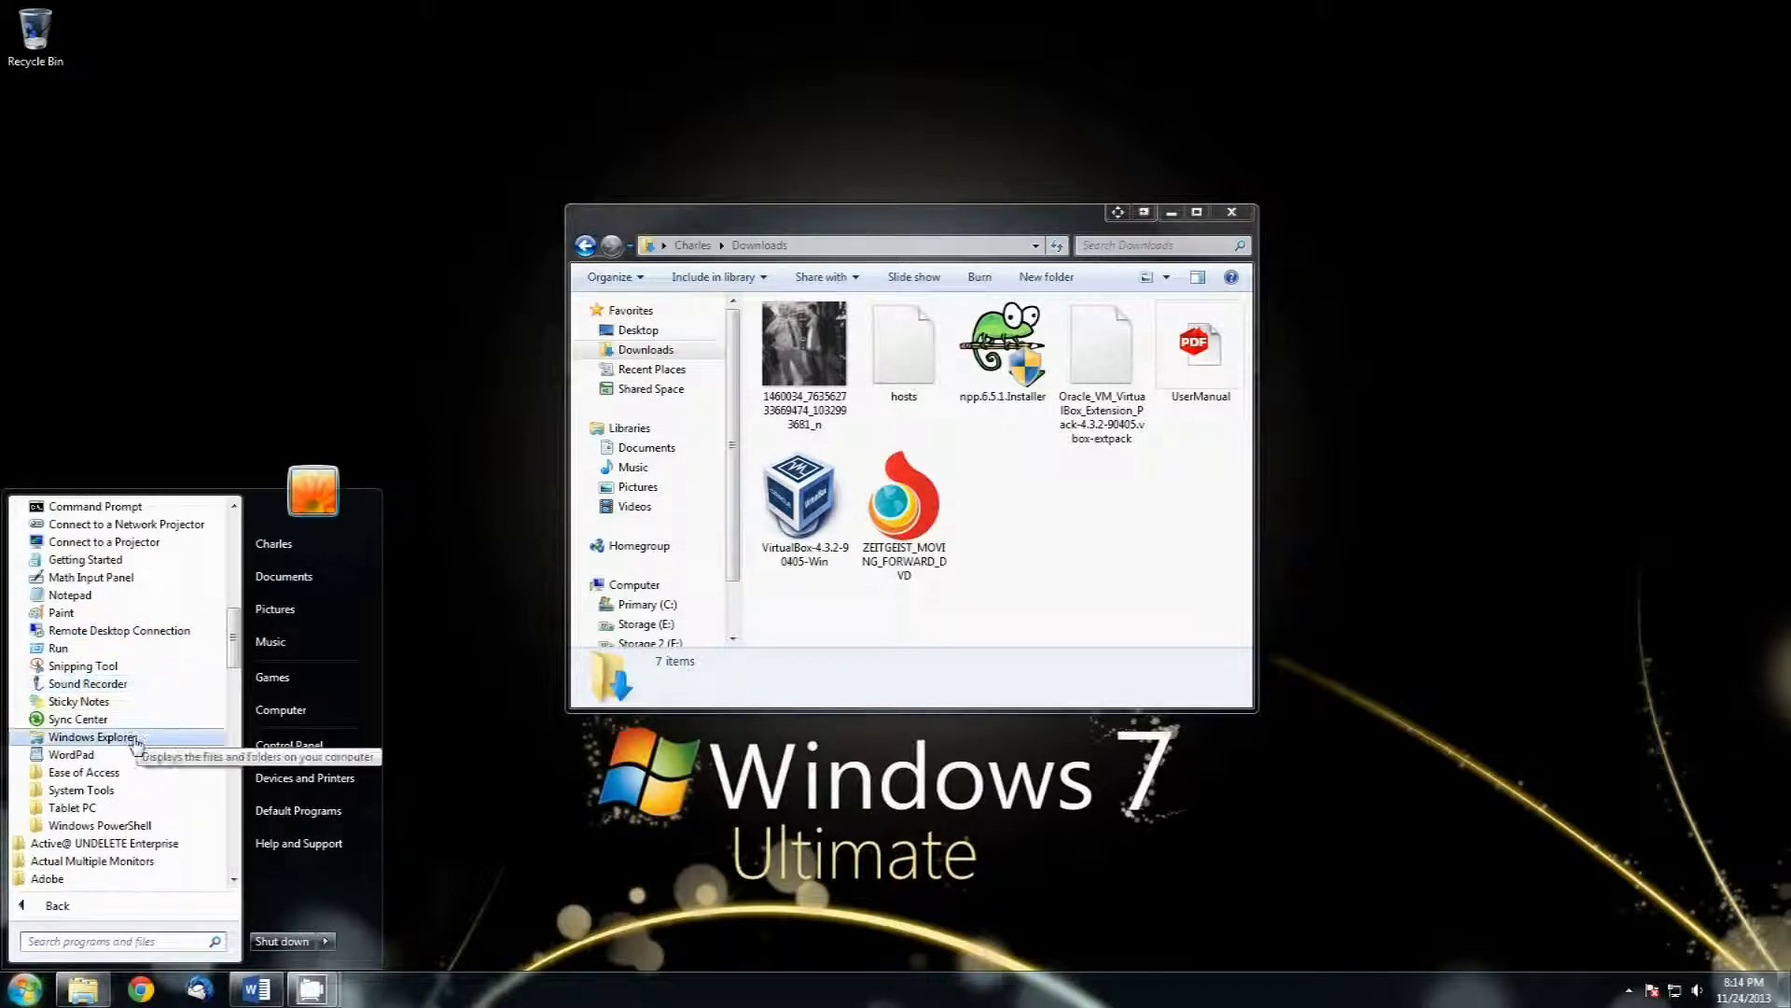
{"action": "left_click", "coordinate": [588, 841]}
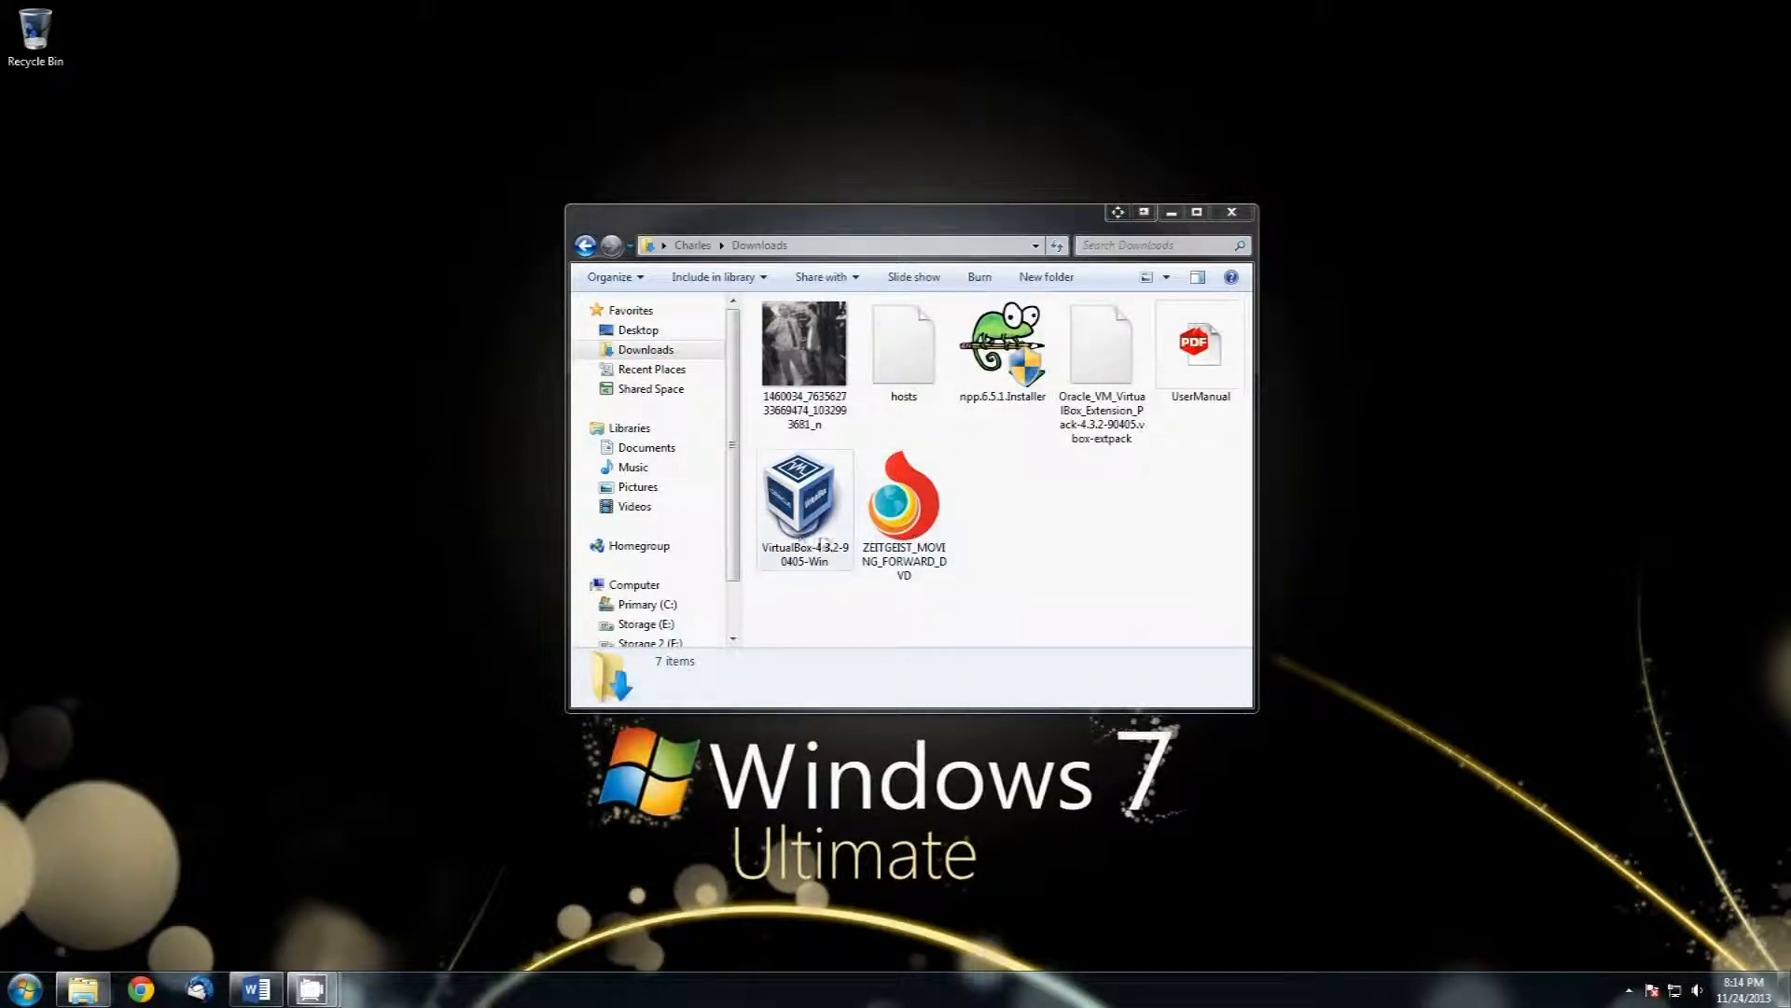
Run the VirtualBox-4.3.2-90405-Win installer and proceed past the welcome page to the custom setup.
{"action": "double_click", "coordinate": [801, 513]}
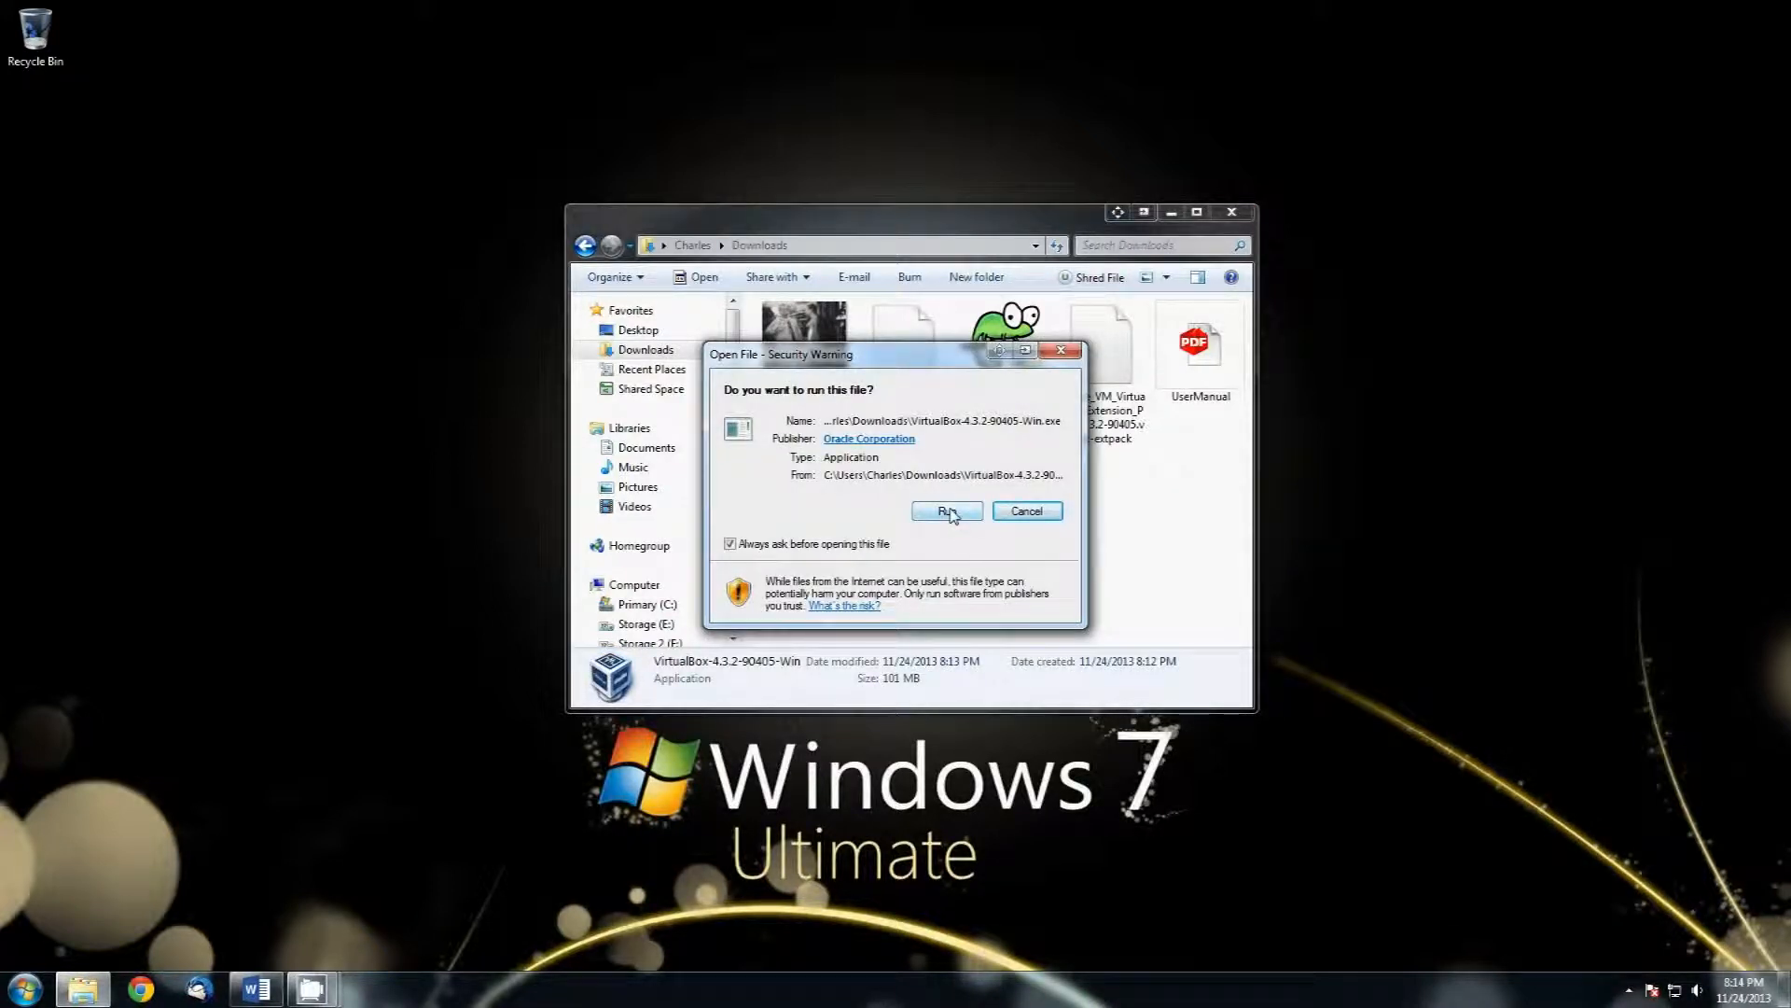
{"action": "left_click", "coordinate": [947, 514]}
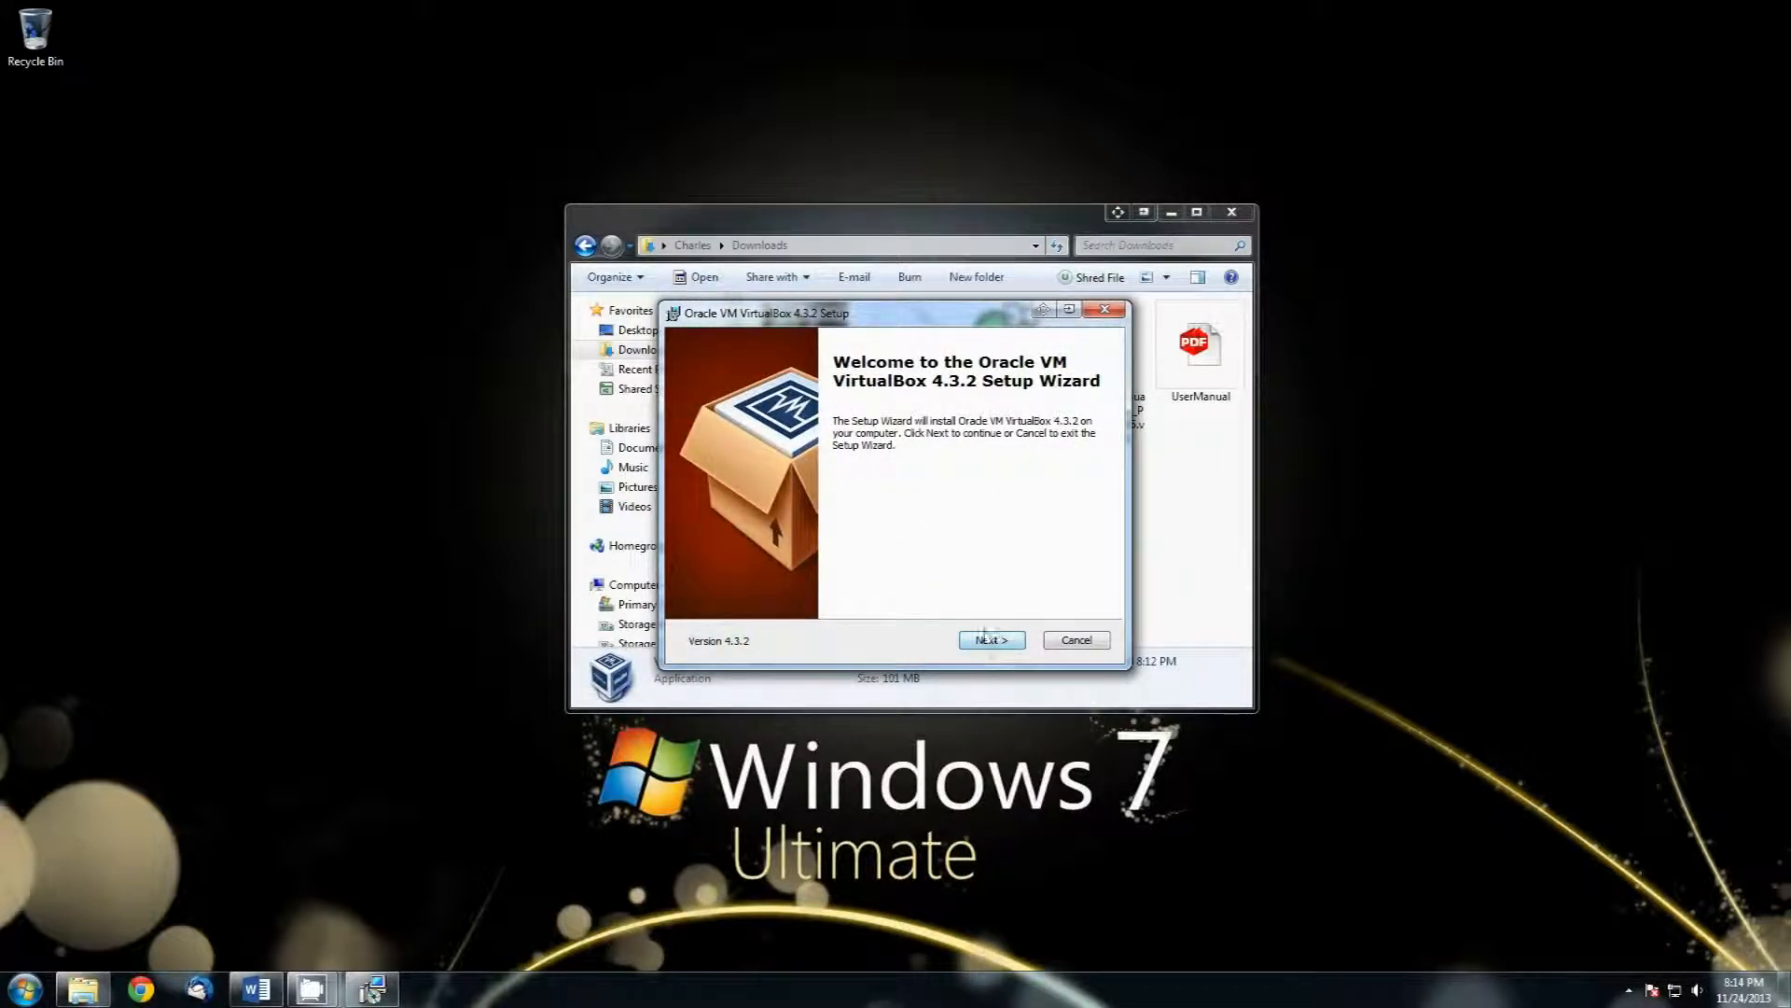
{"action": "left_click", "coordinate": [987, 640]}
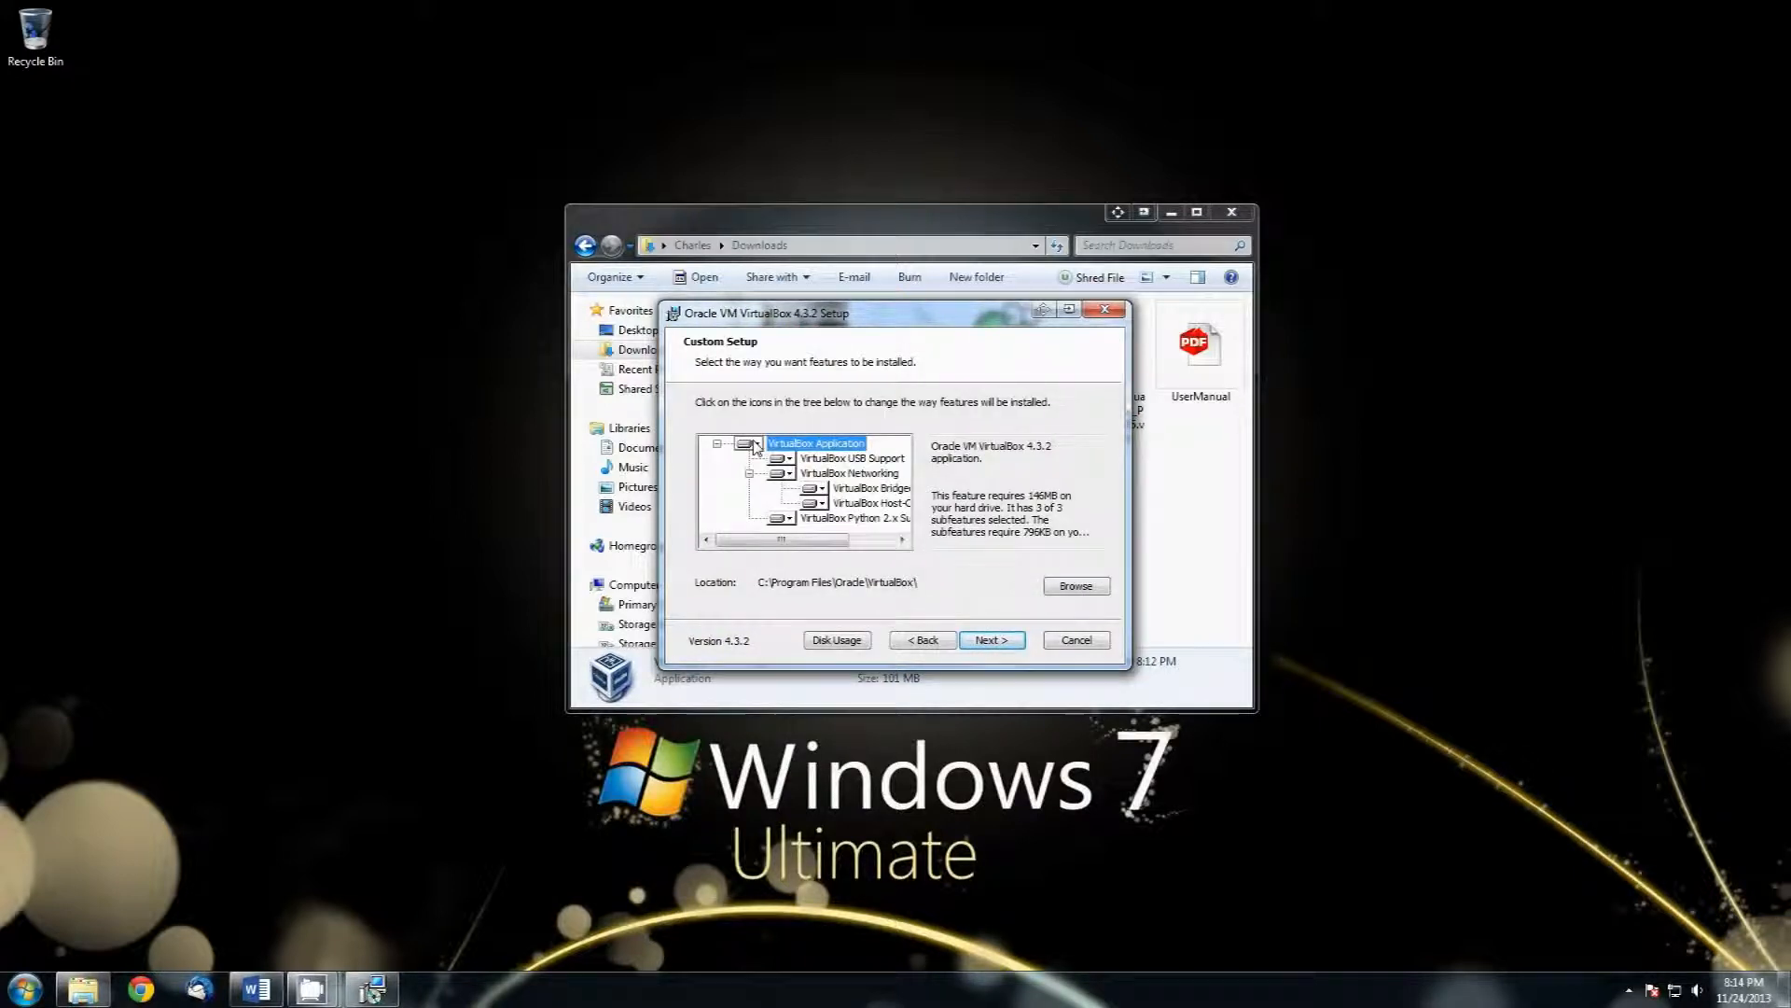
Set the entire VirtualBox Application feature to install on the local hard drive and continue to the shortcut options.
{"action": "left_click", "coordinate": [755, 445]}
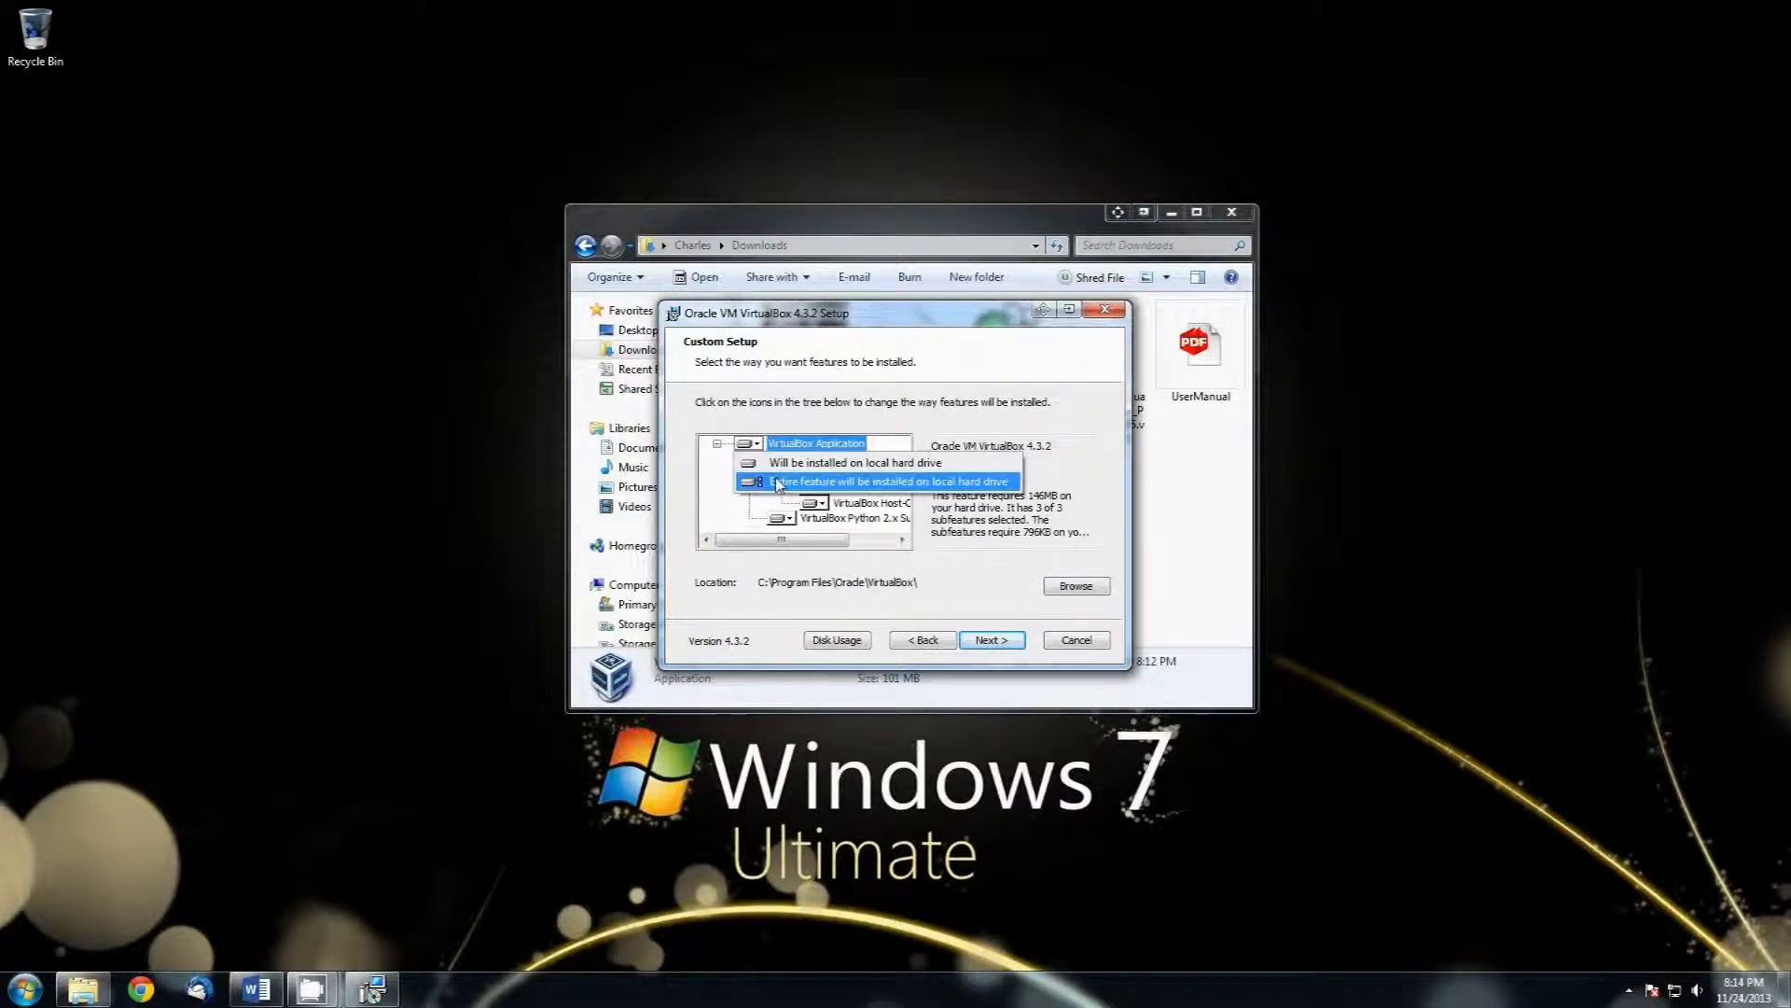
{"action": "left_click", "coordinate": [780, 483]}
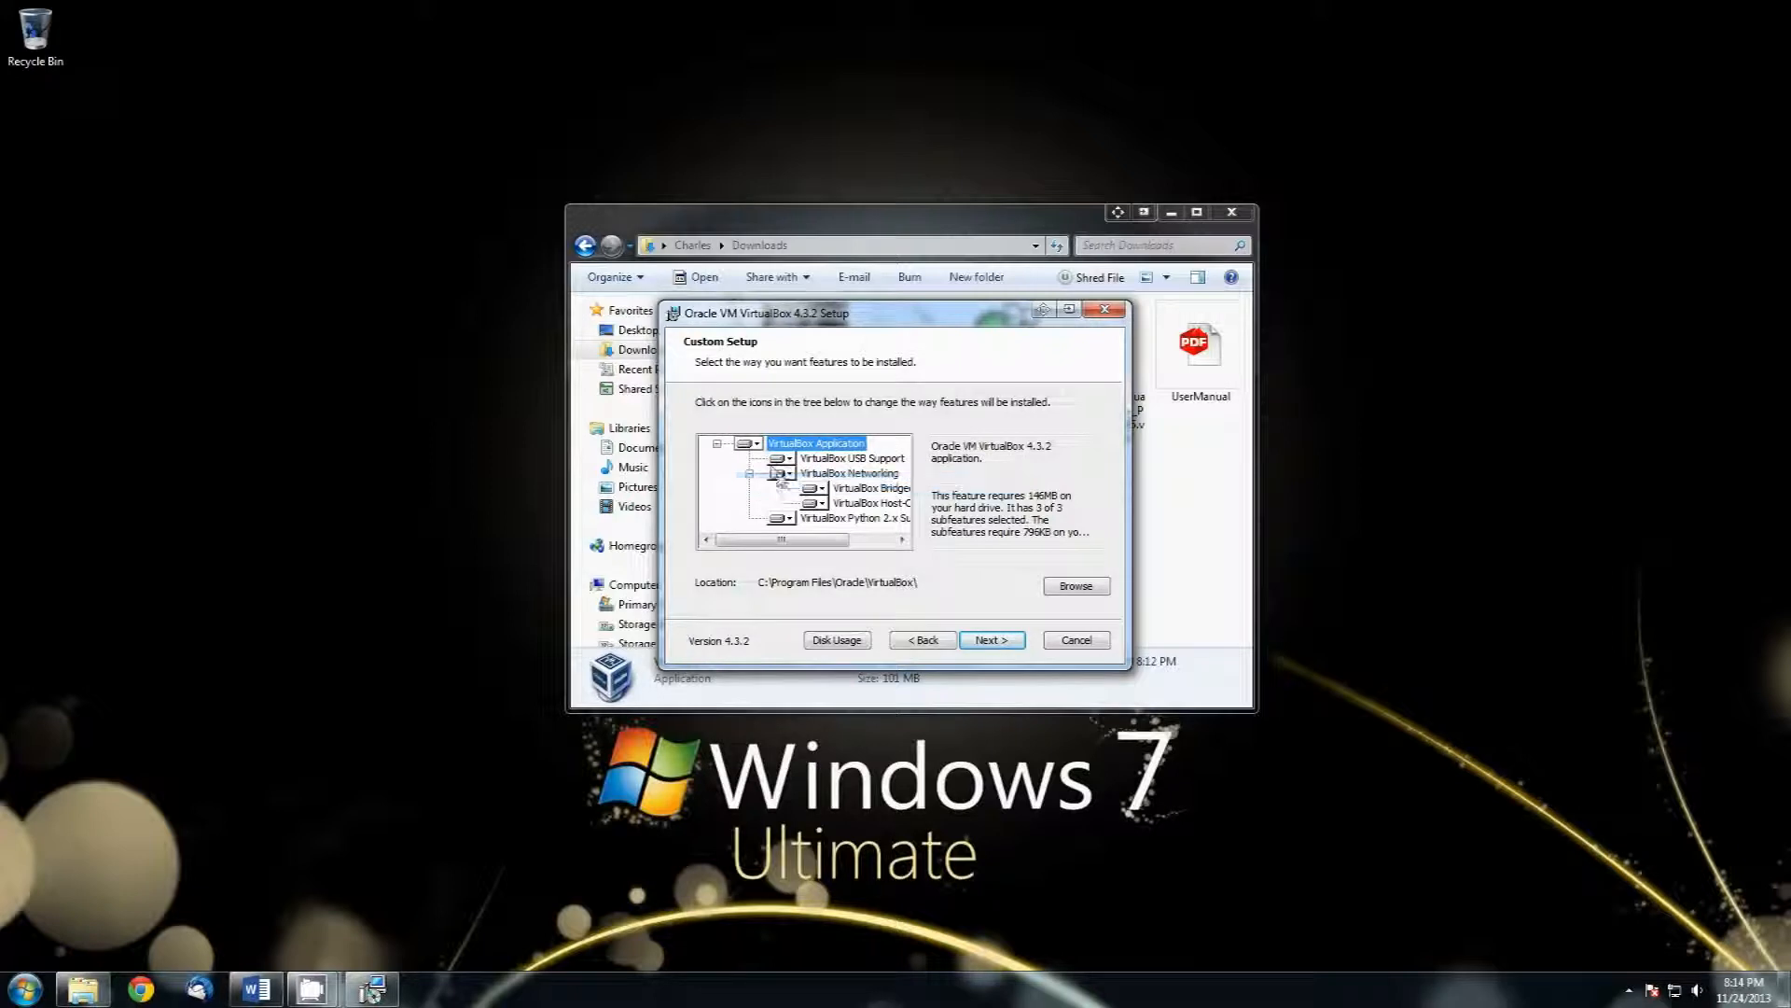
{"action": "left_click", "coordinate": [757, 445]}
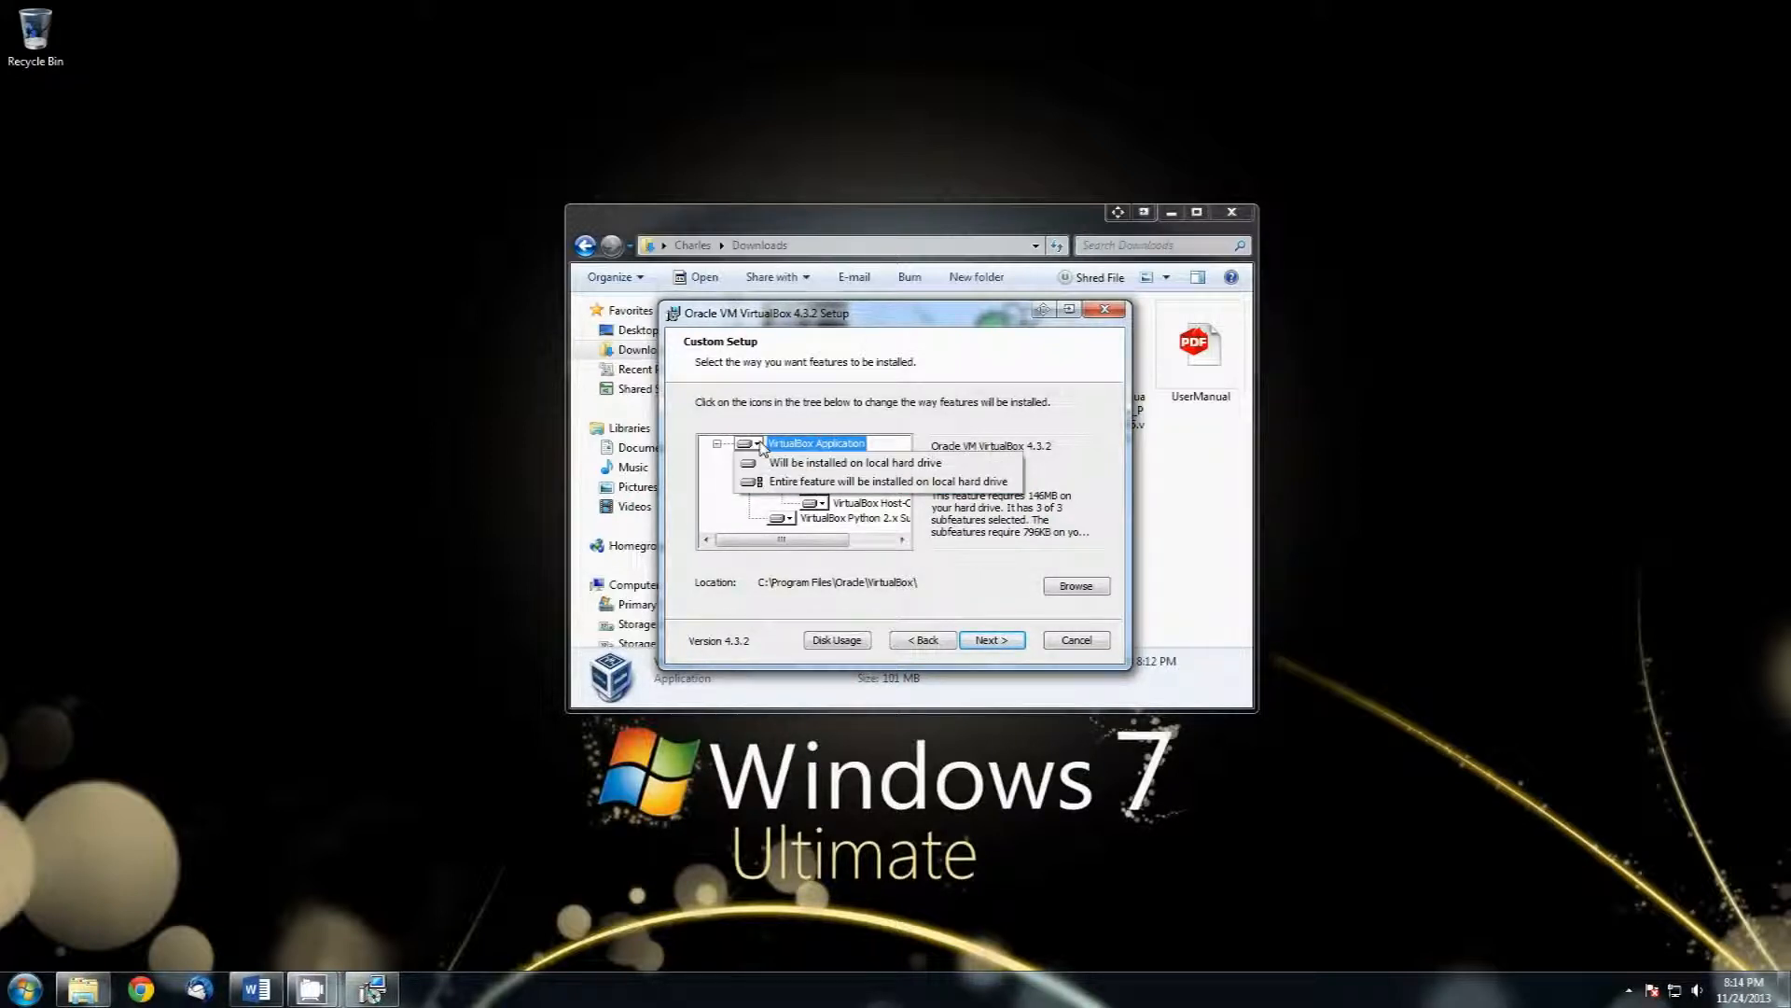
{"action": "left_click", "coordinate": [998, 640]}
{"action": "left_click", "coordinate": [1009, 642]}
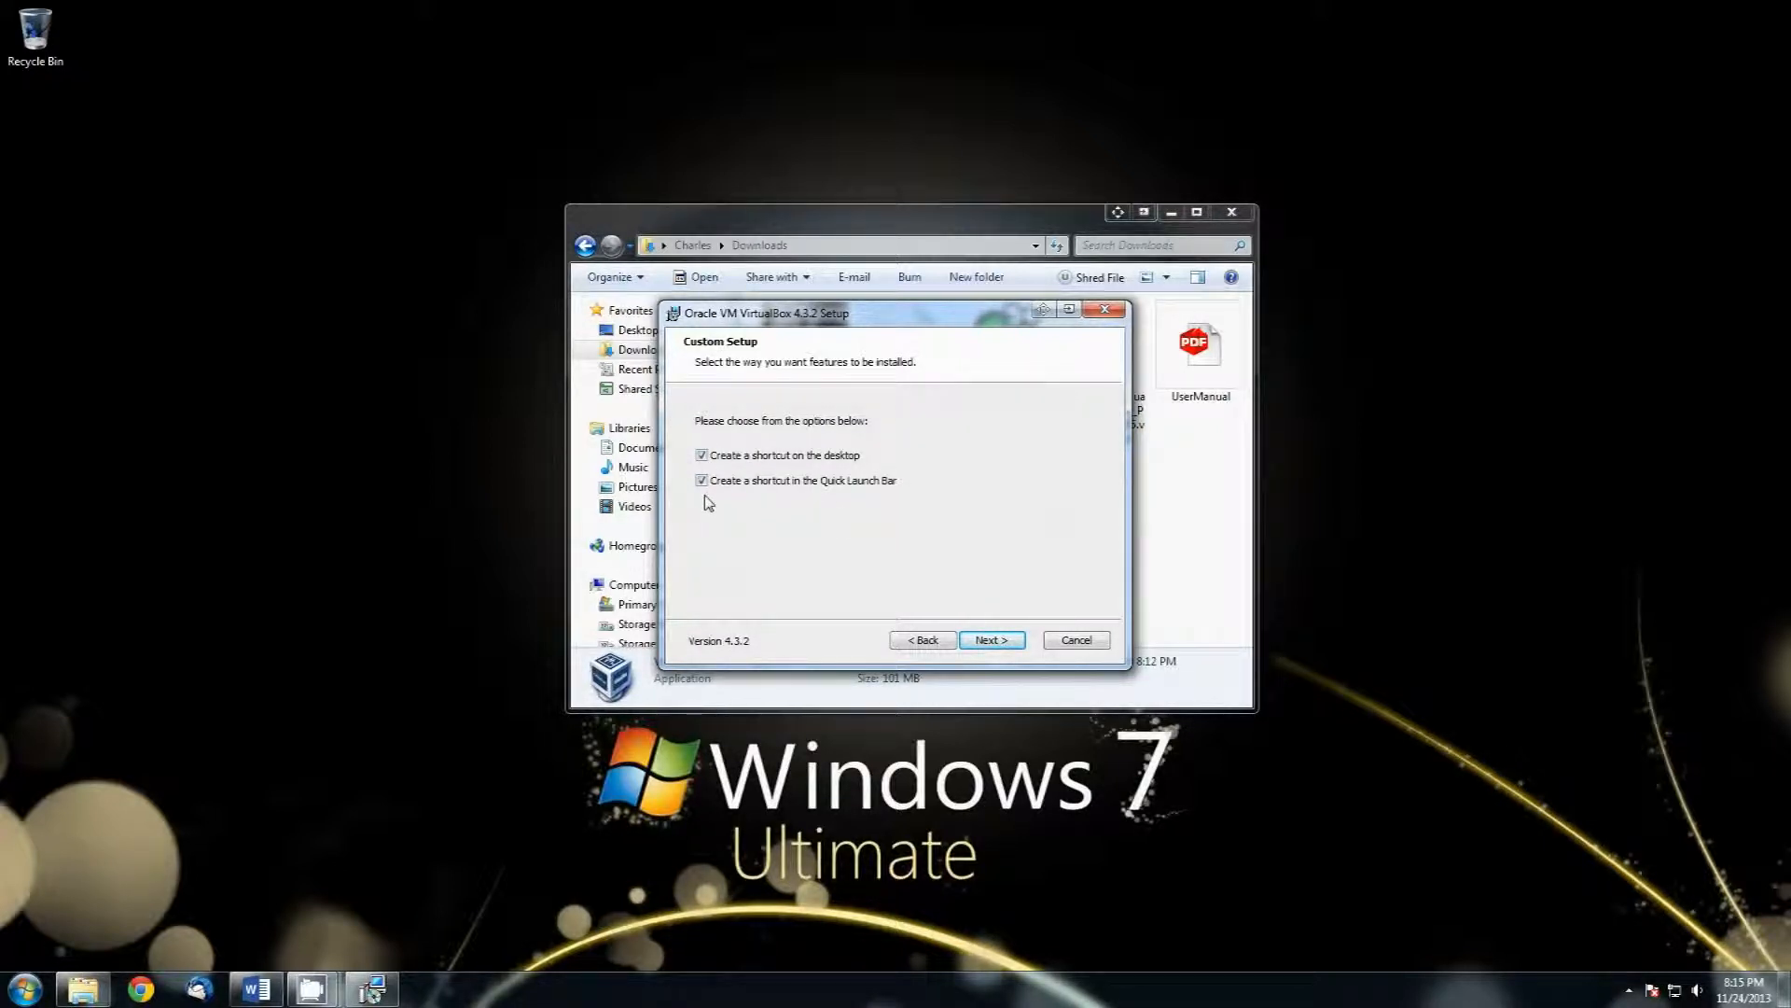
Exclude the Quick Launch Bar shortcut and start the installation, accepting the network interfaces warning.
{"action": "left_click", "coordinate": [706, 484]}
{"action": "left_click", "coordinate": [990, 641]}
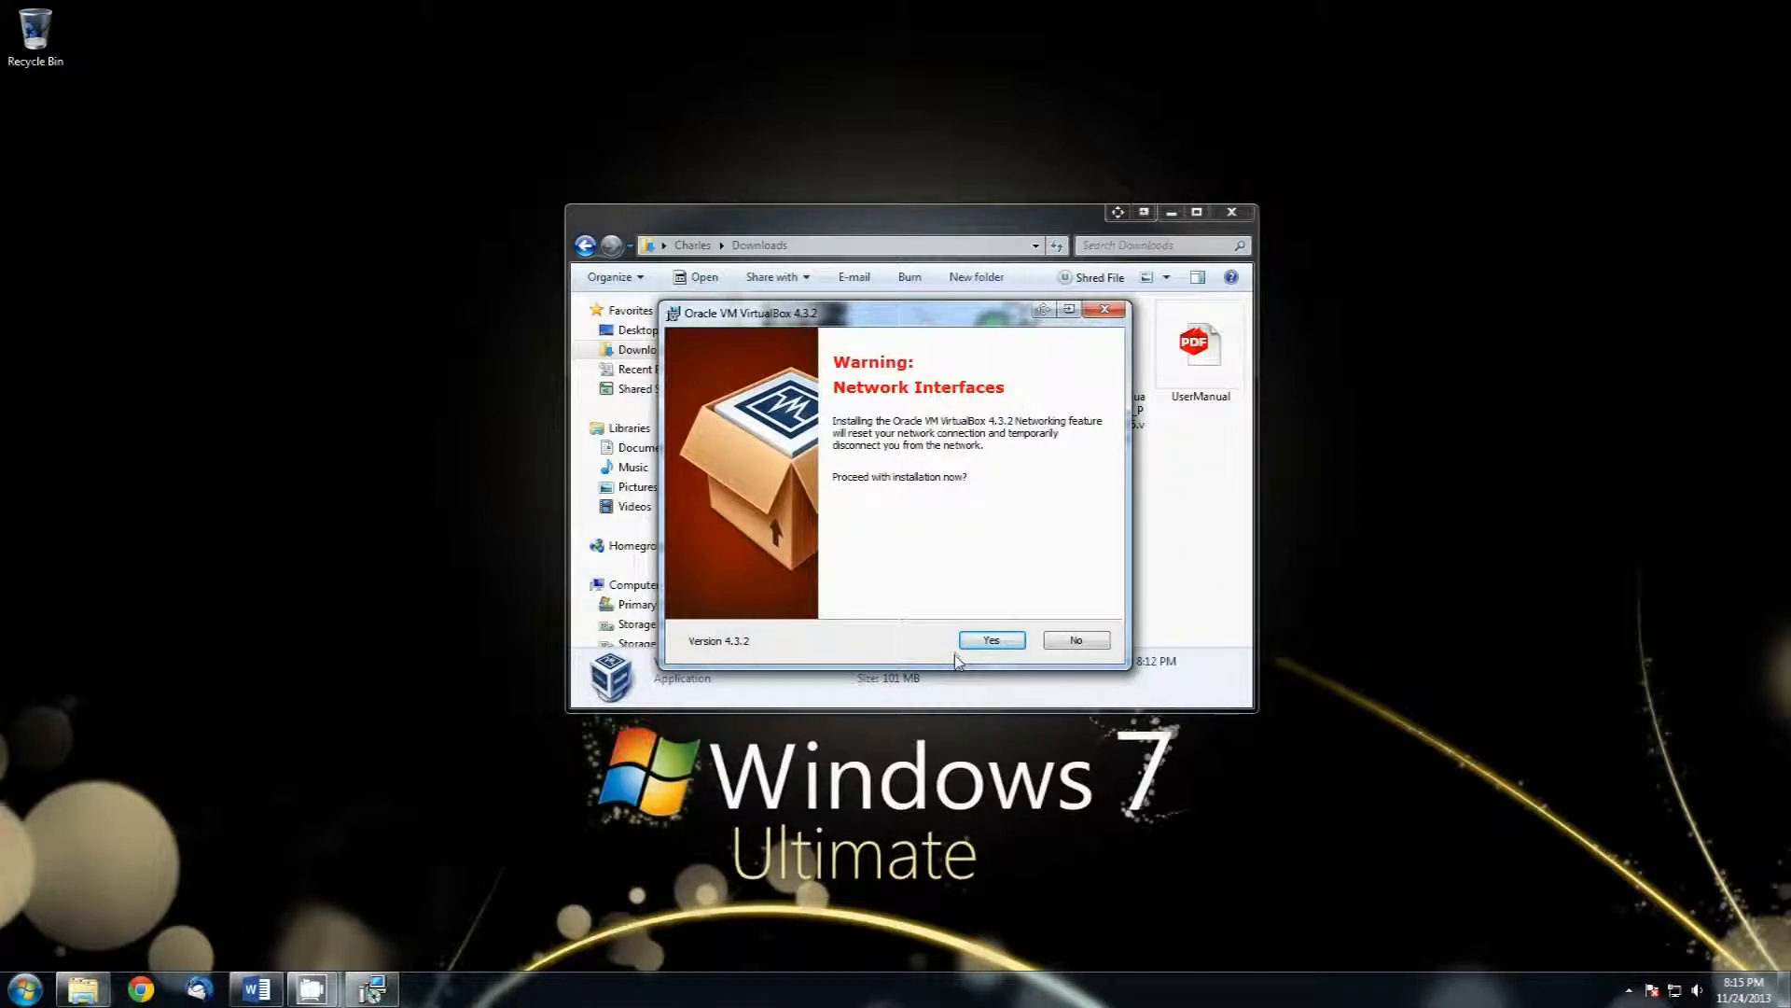
{"action": "left_click", "coordinate": [982, 641]}
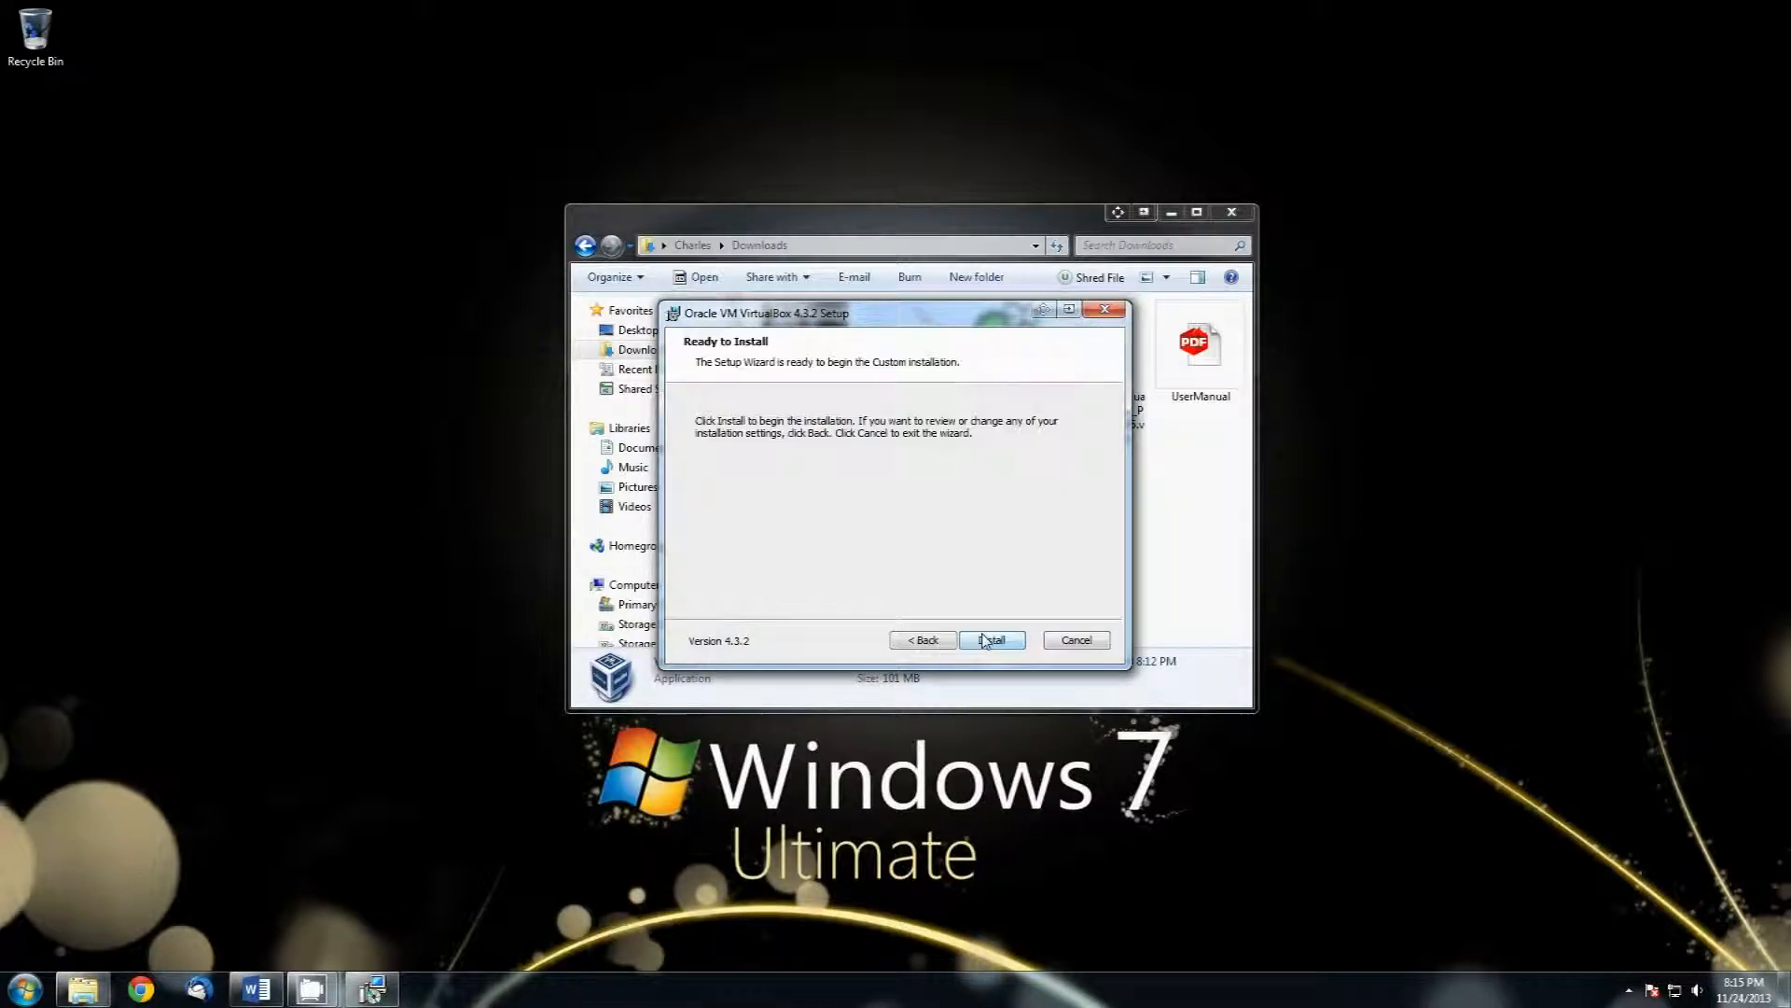
{"action": "left_click", "coordinate": [991, 643]}
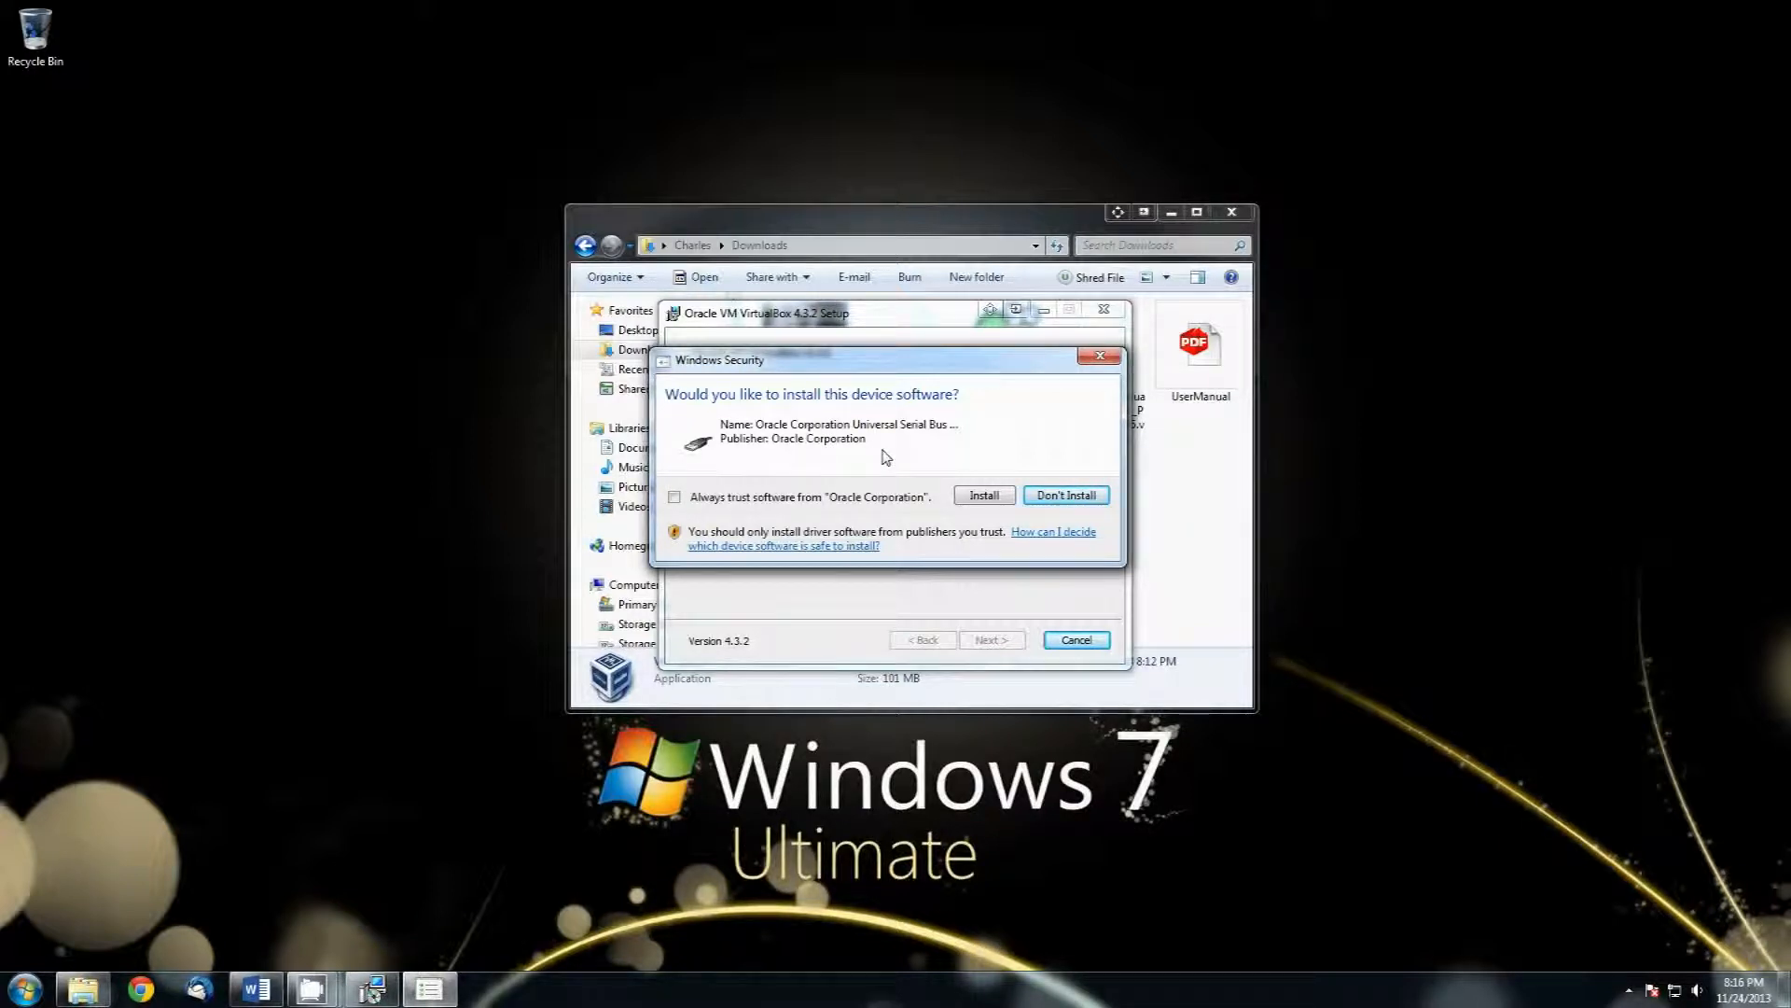
Allow the Oracle Corporation USB, network service and network adapter device software to install, and finish the setup wizard.
{"action": "left_click", "coordinate": [981, 499]}
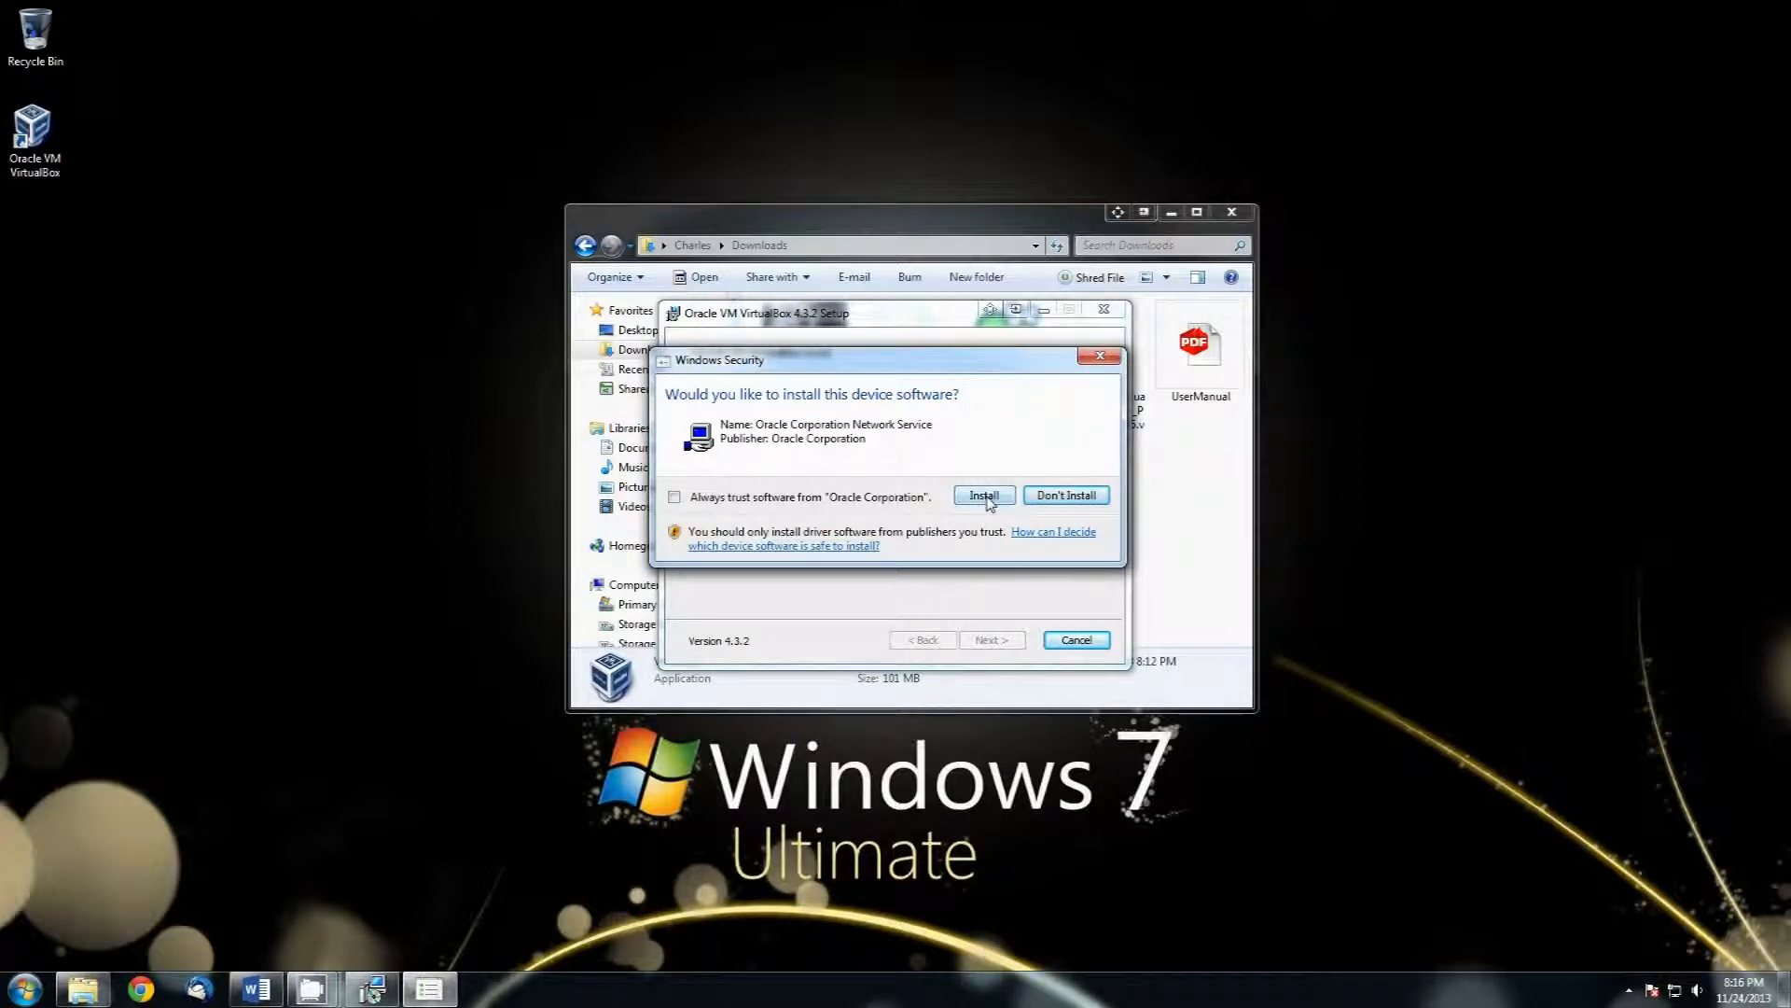
{"action": "left_click", "coordinate": [986, 497]}
{"action": "left_click", "coordinate": [986, 496]}
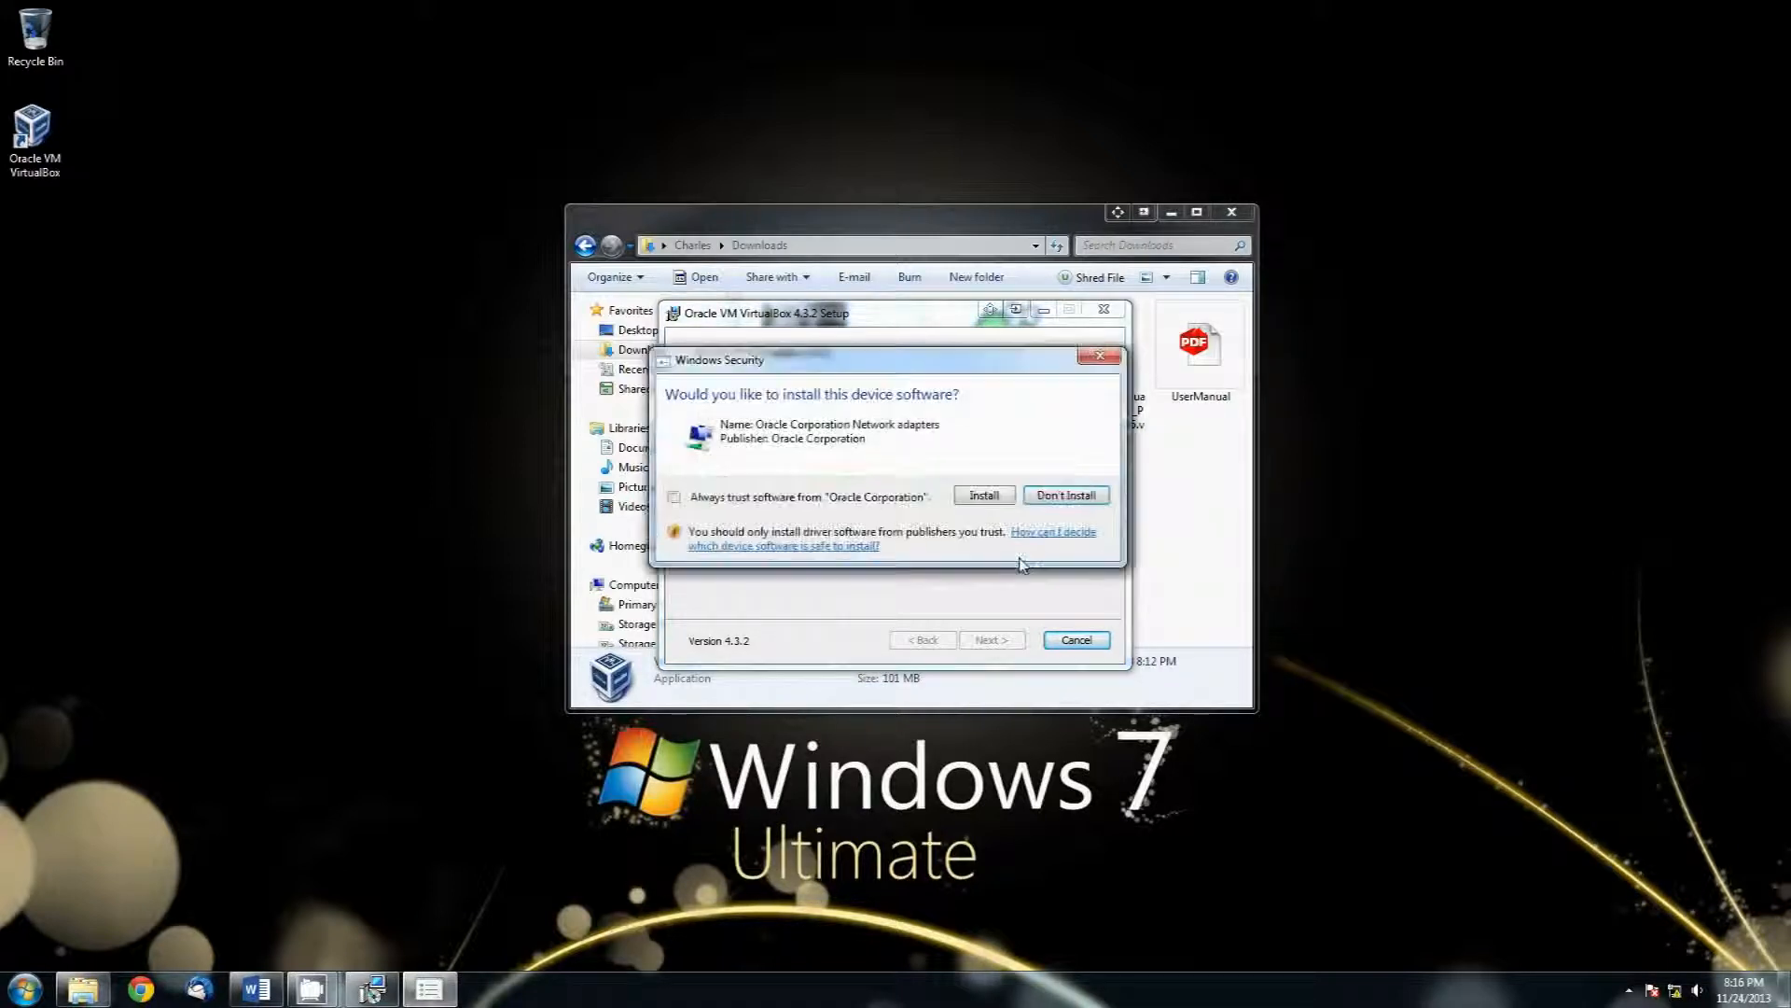
{"action": "left_click", "coordinate": [987, 496]}
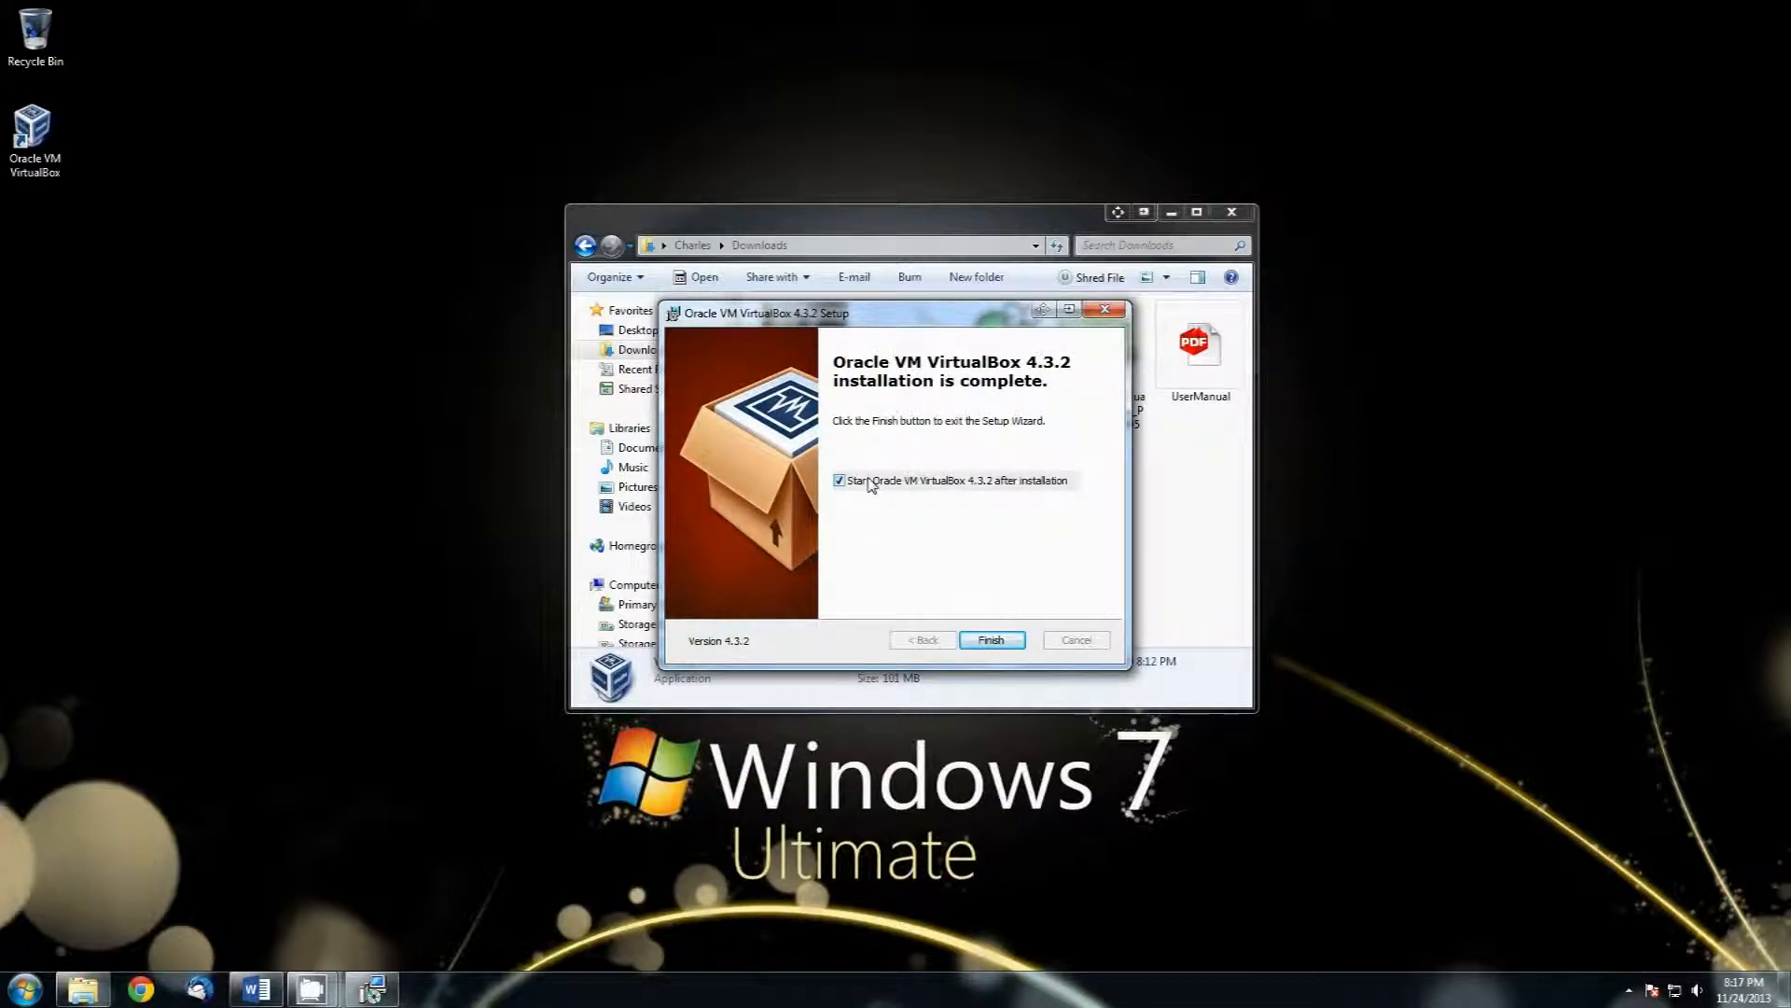
{"action": "left_click", "coordinate": [993, 640]}
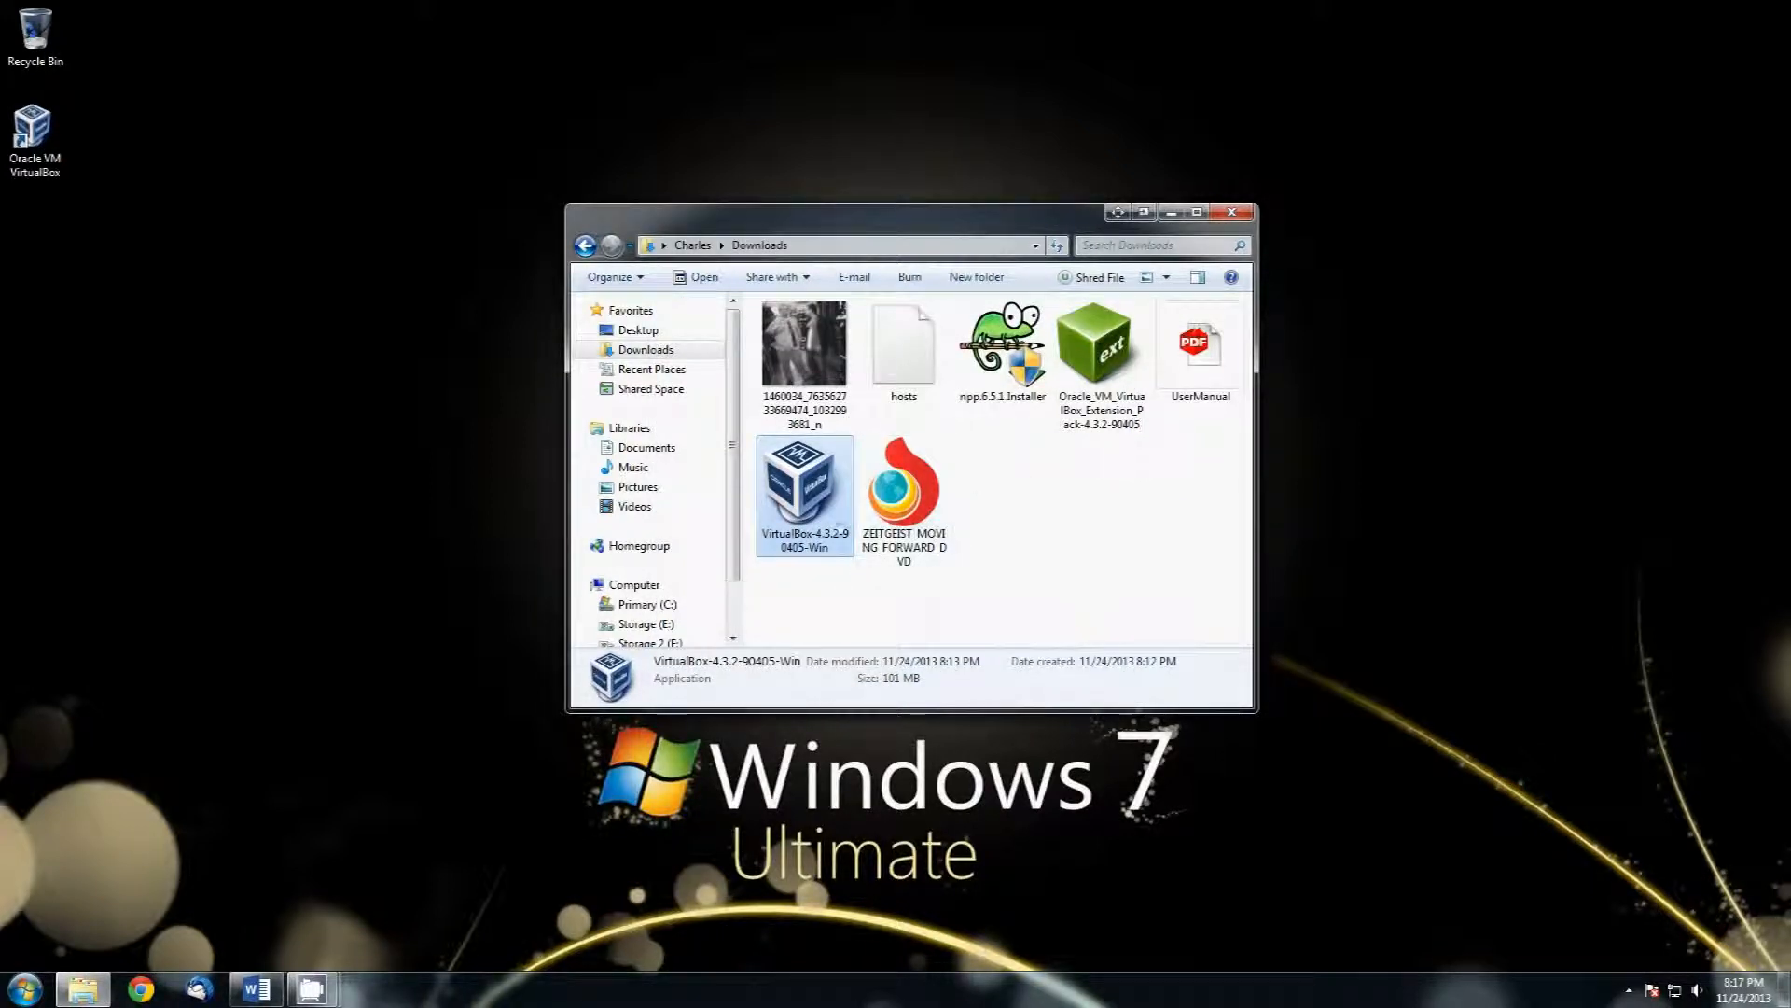
Install the downloaded Oracle VM VirtualBox Extension Pack 4.3.2, agreeing to its license, and close the VirtualBox Manager and Downloads windows.
{"action": "left_click", "coordinate": [1100, 337]}
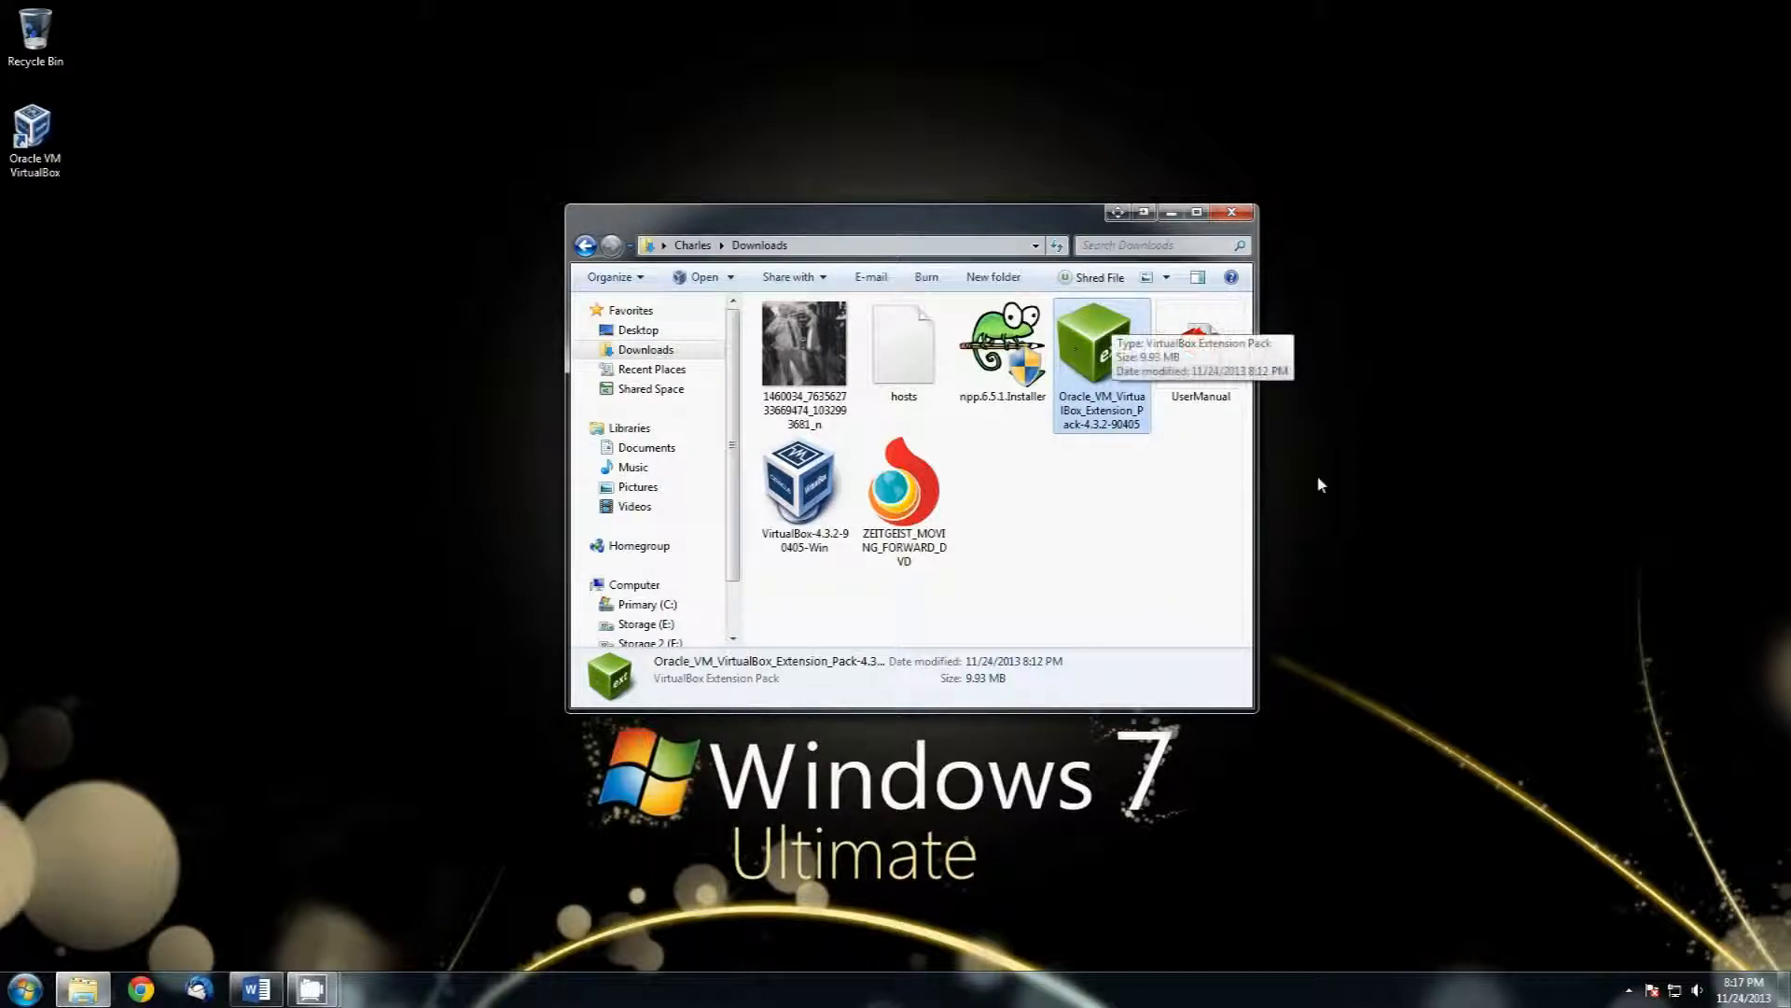
{"action": "double_click", "coordinate": [1109, 324]}
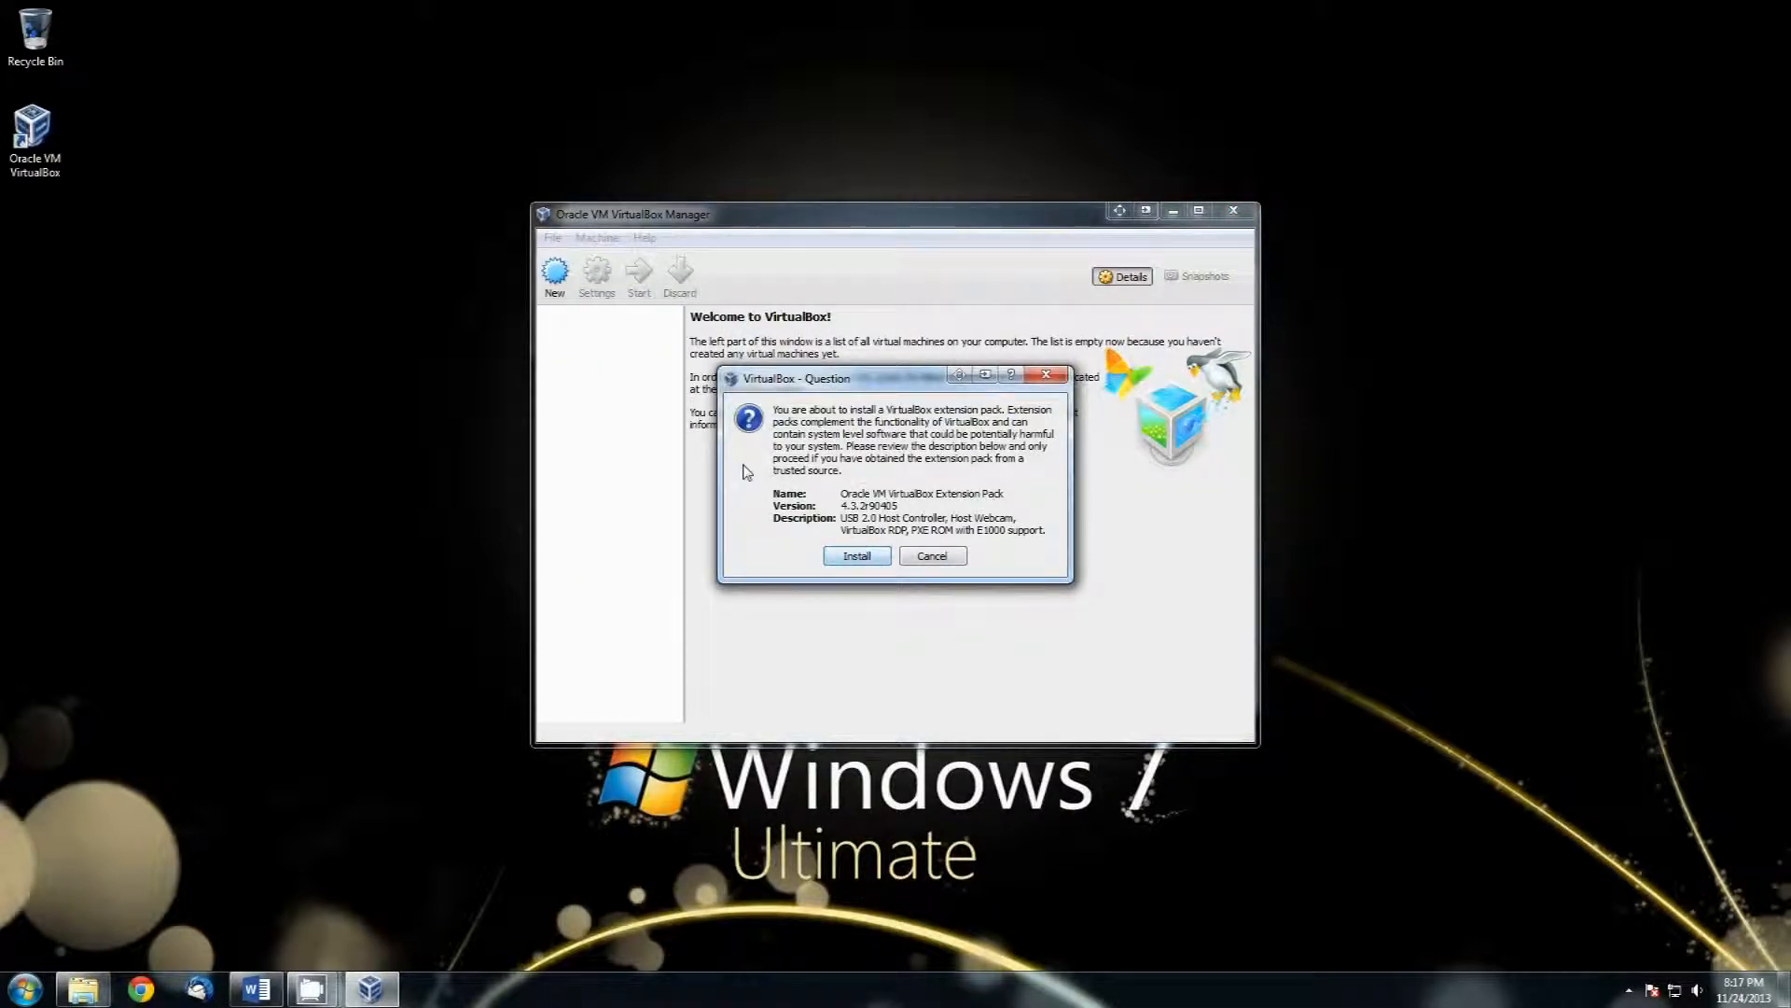
{"action": "left_click", "coordinate": [856, 556]}
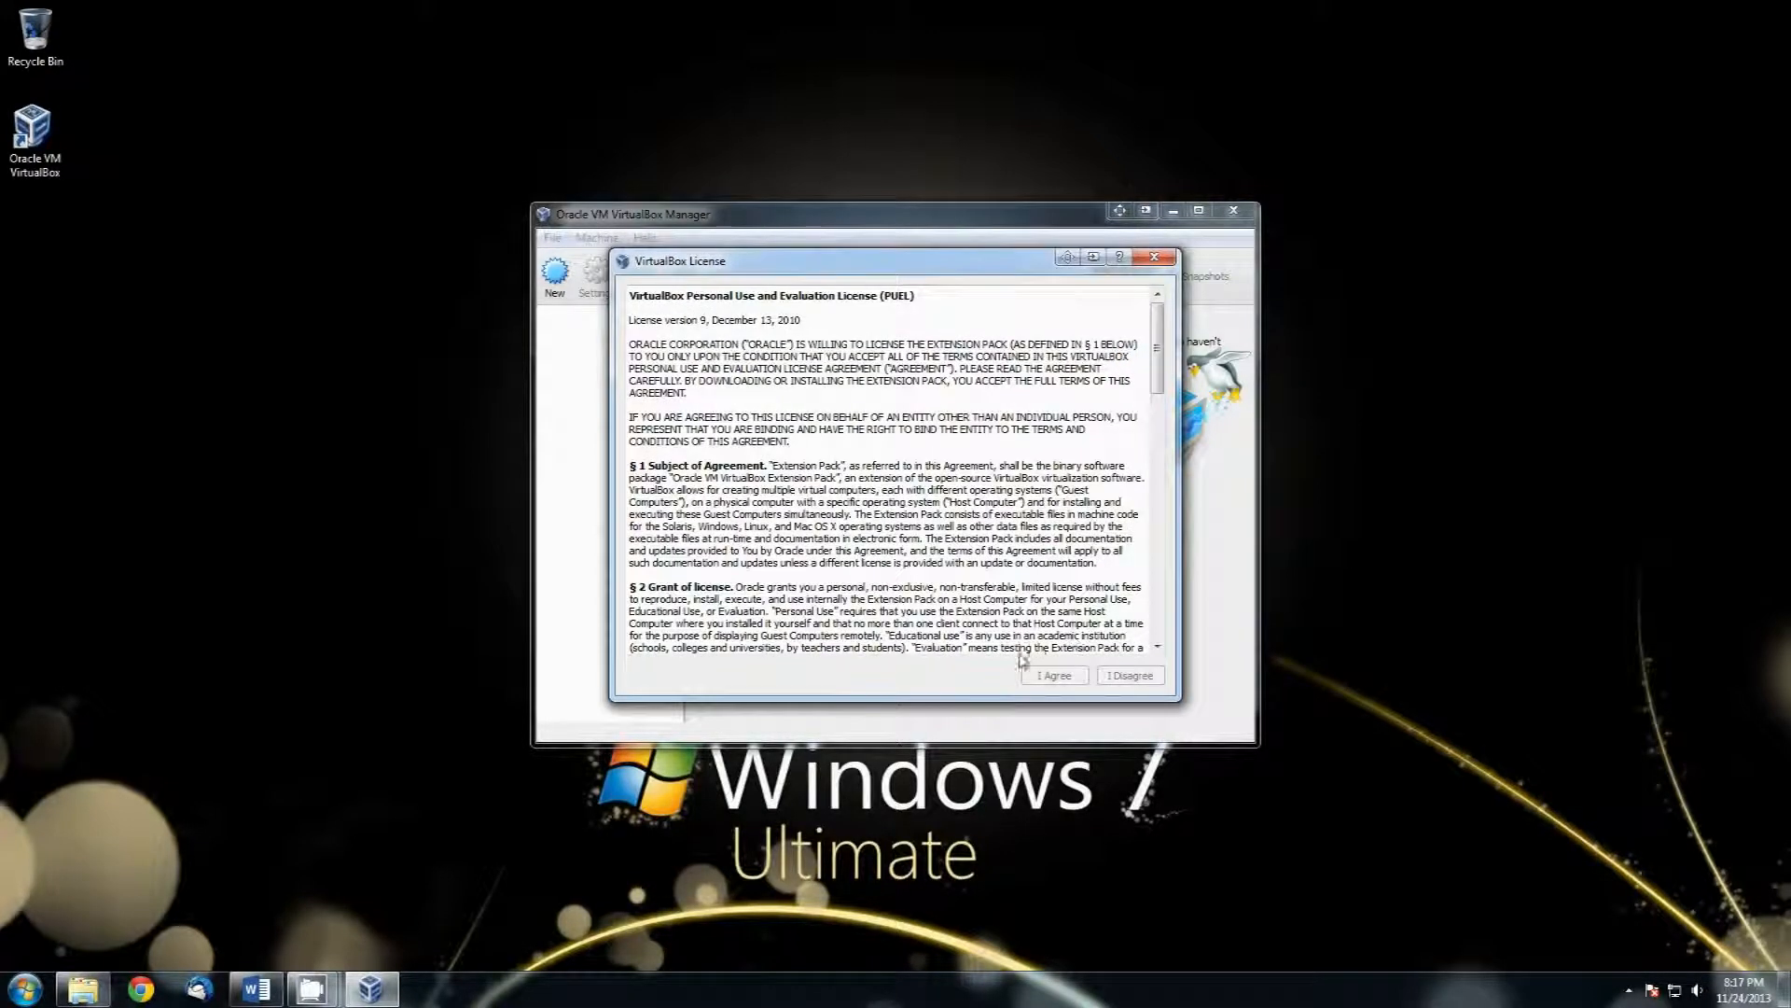
{"action": "left_click_drag", "start_coordinate": [1158, 369], "coordinate": [1157, 644]}
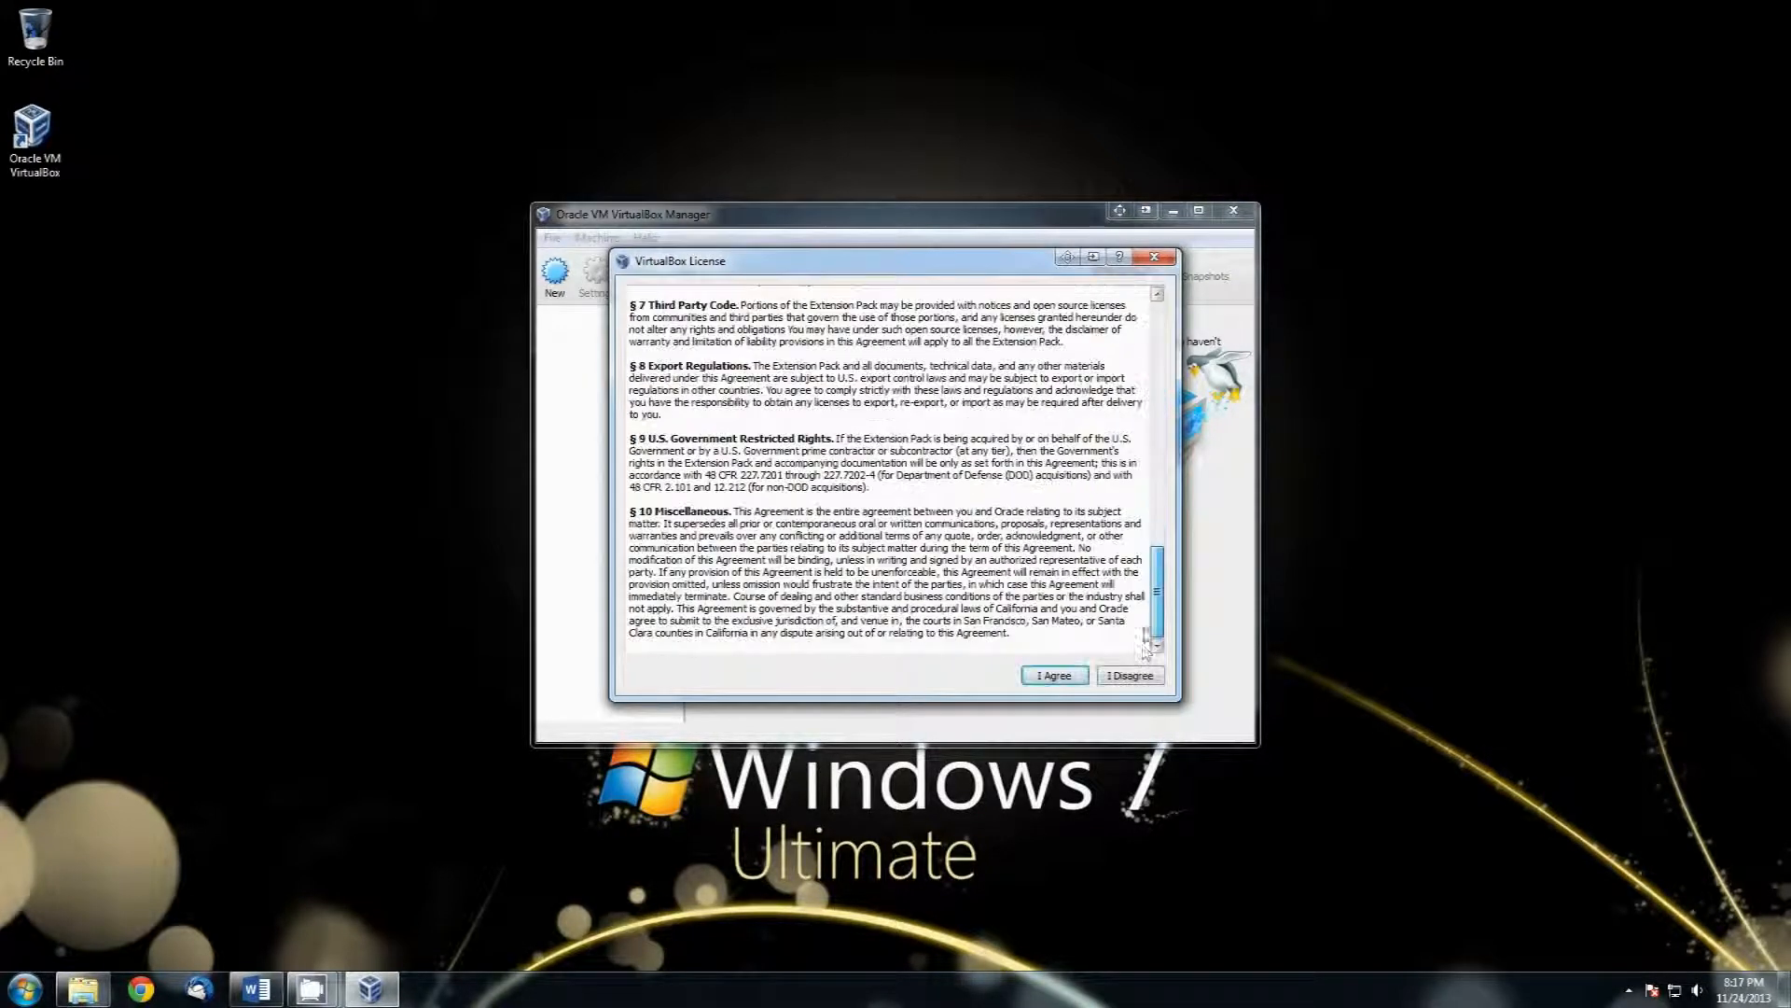
{"action": "left_click", "coordinate": [1076, 677]}
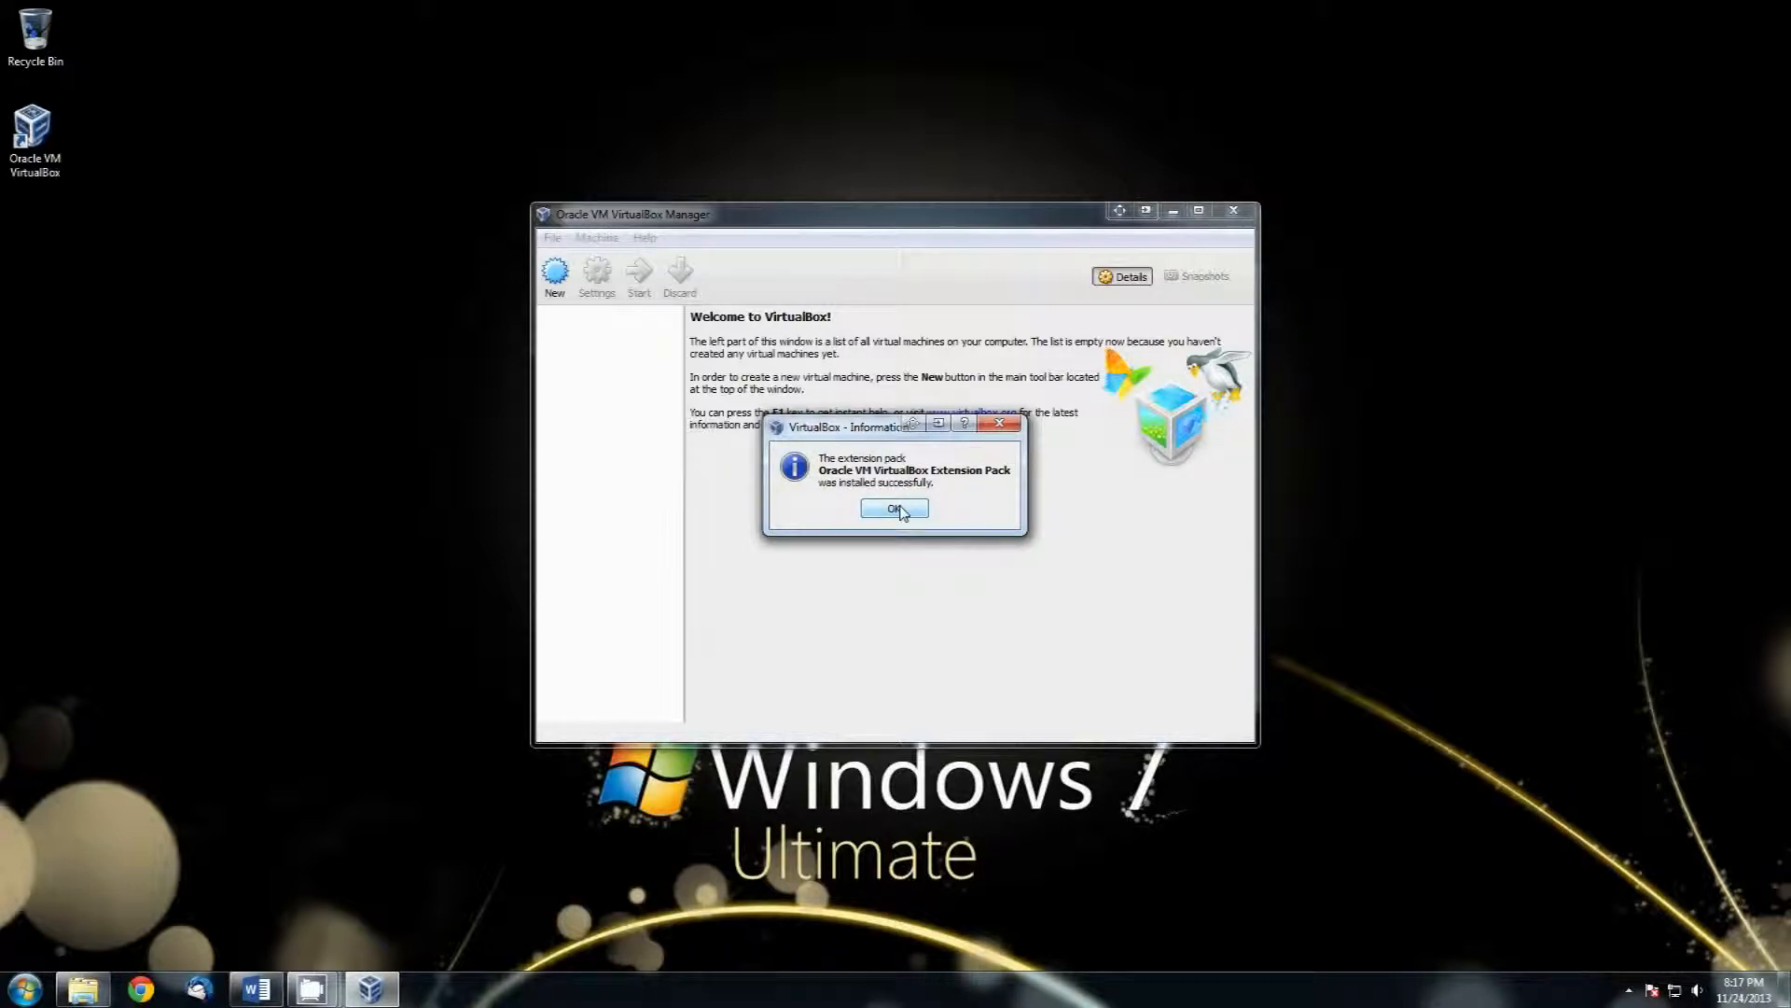
{"action": "left_click", "coordinate": [897, 510]}
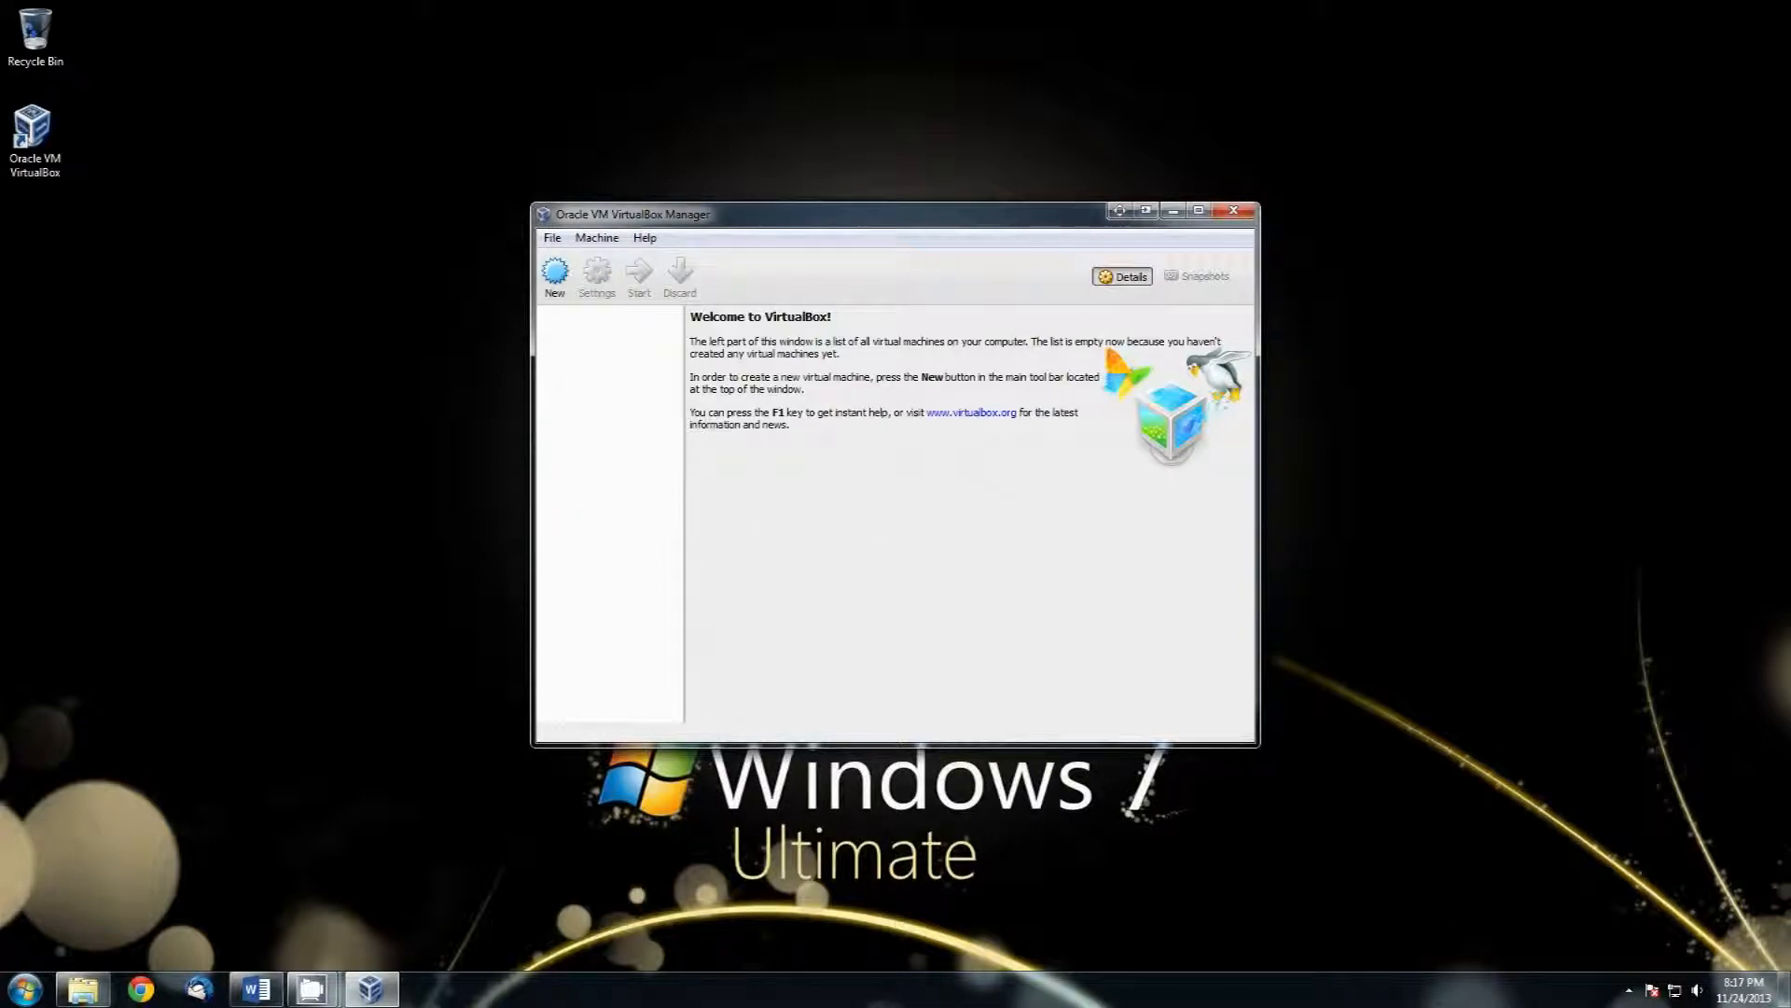
{"action": "left_click", "coordinate": [1231, 213]}
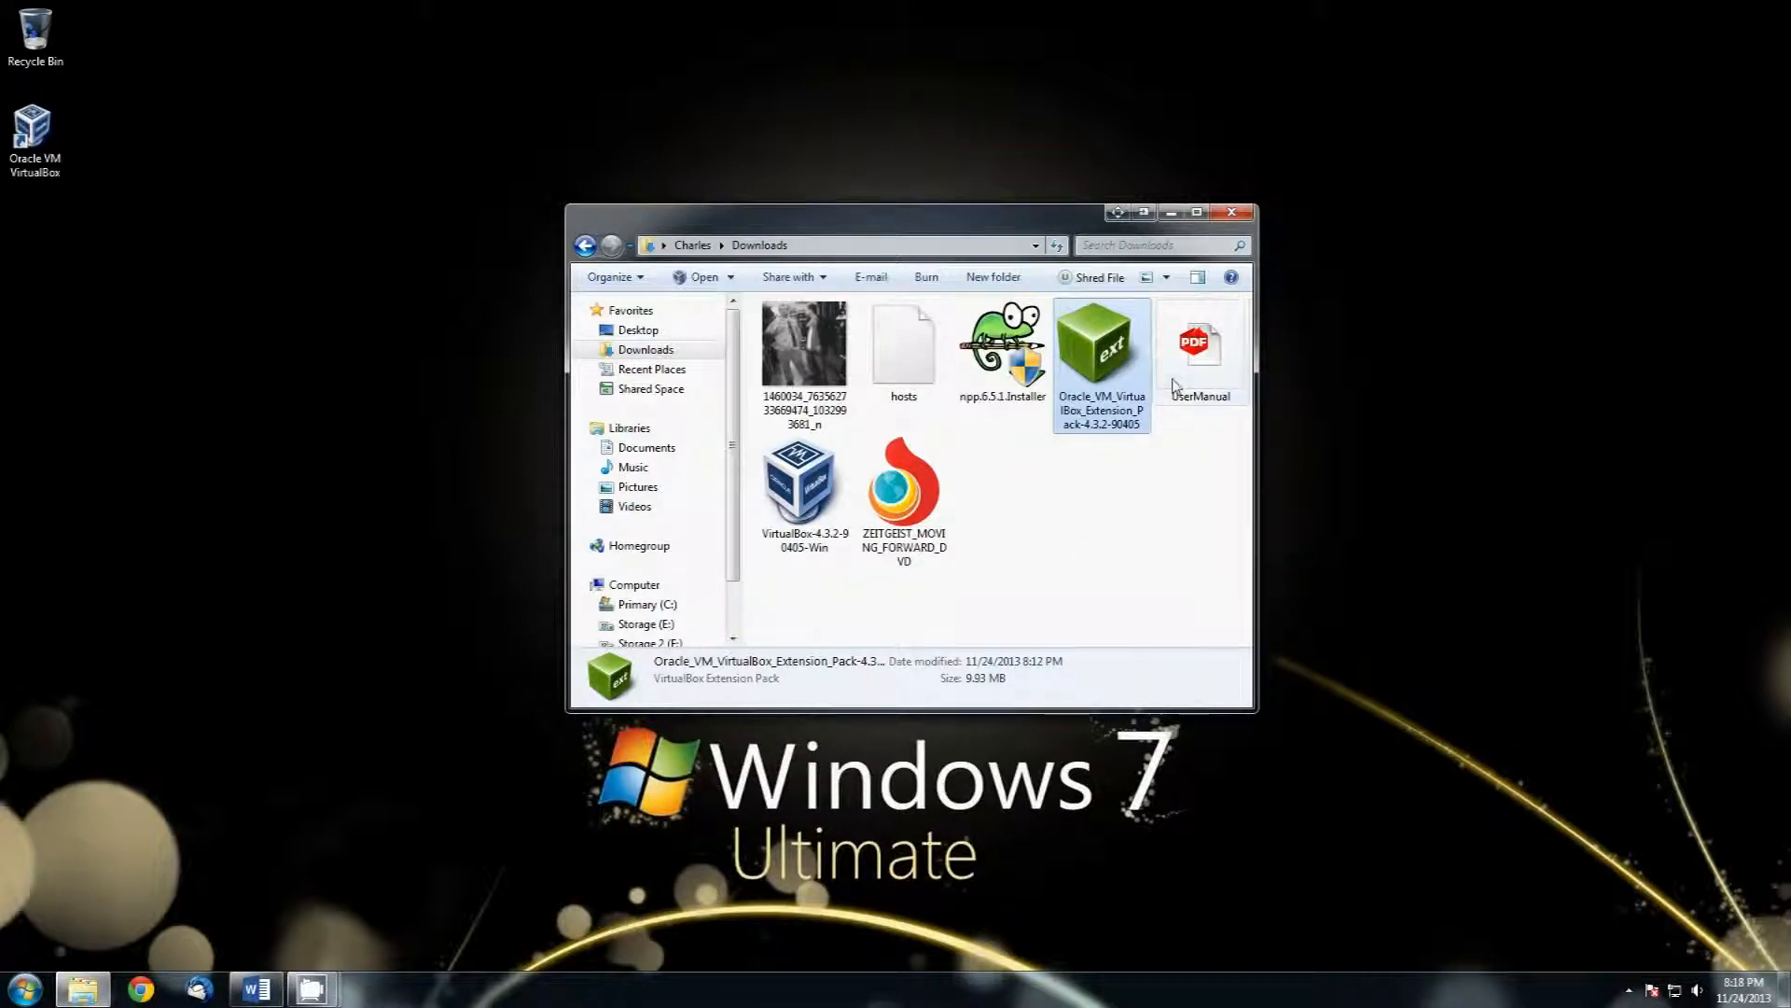
{"action": "left_click", "coordinate": [1233, 215]}
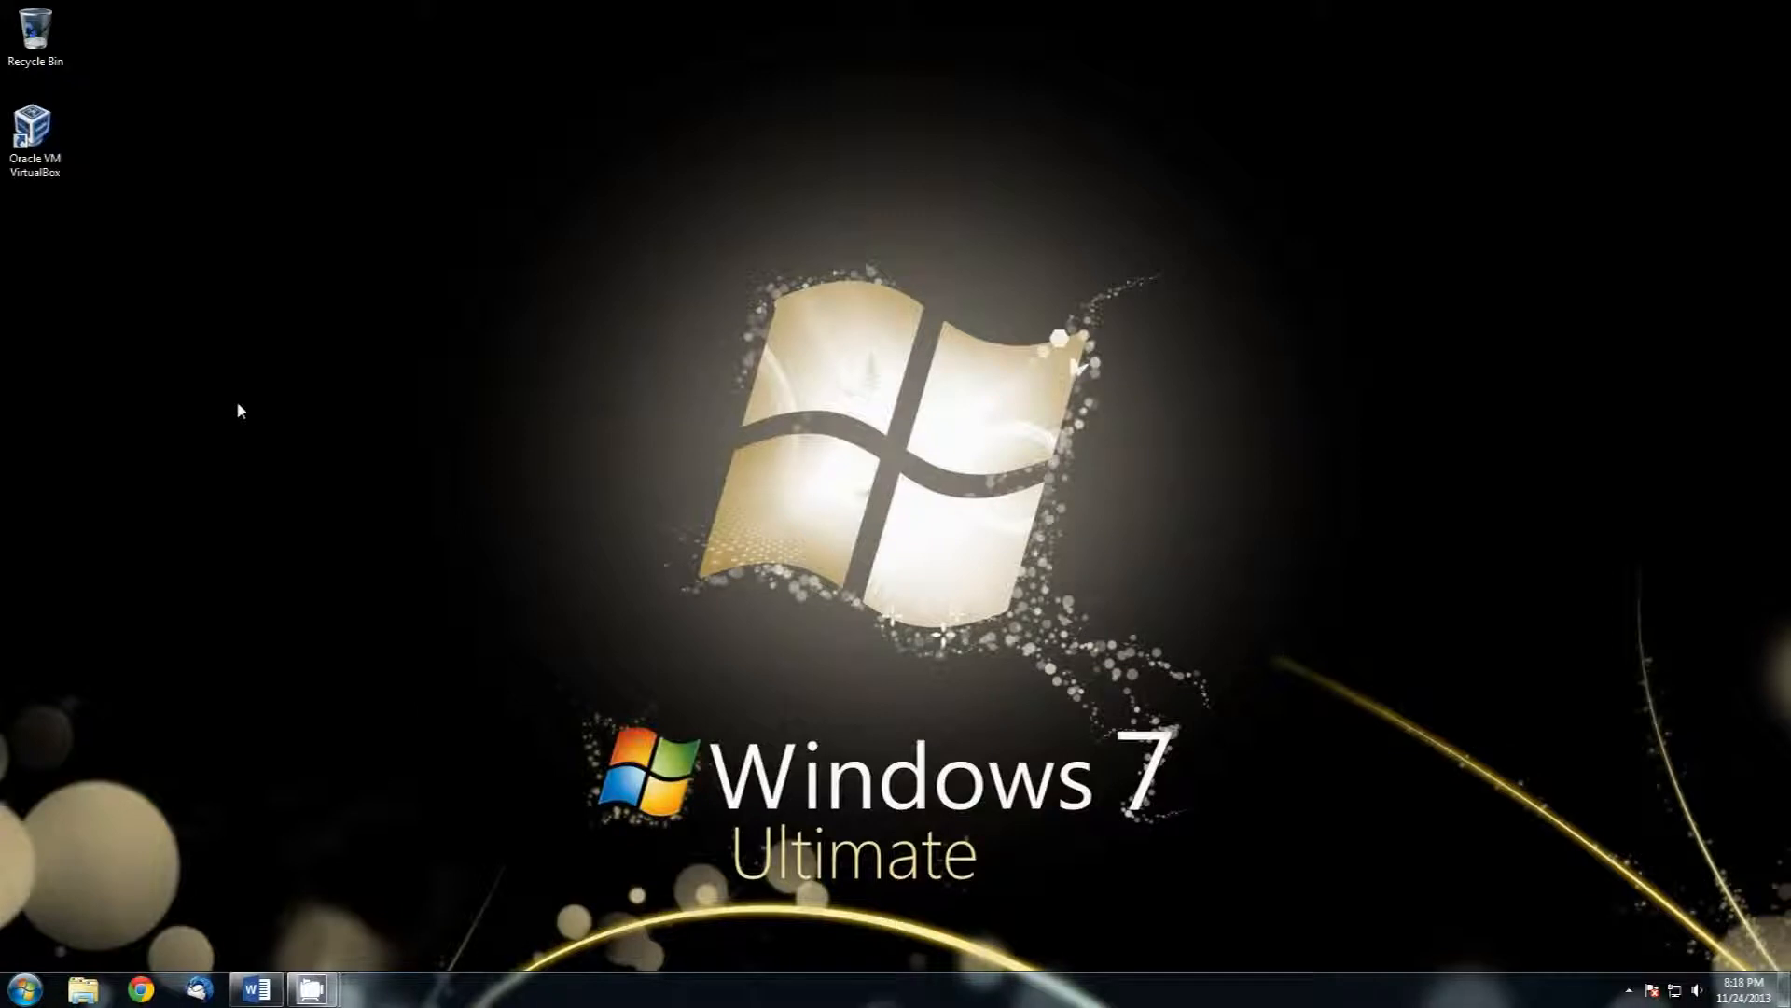
Open Oracle VM VirtualBox from the desktop and start a new virtual machine named Windows 8 with 4096 MB of memory.
{"action": "double_click", "coordinate": [29, 135]}
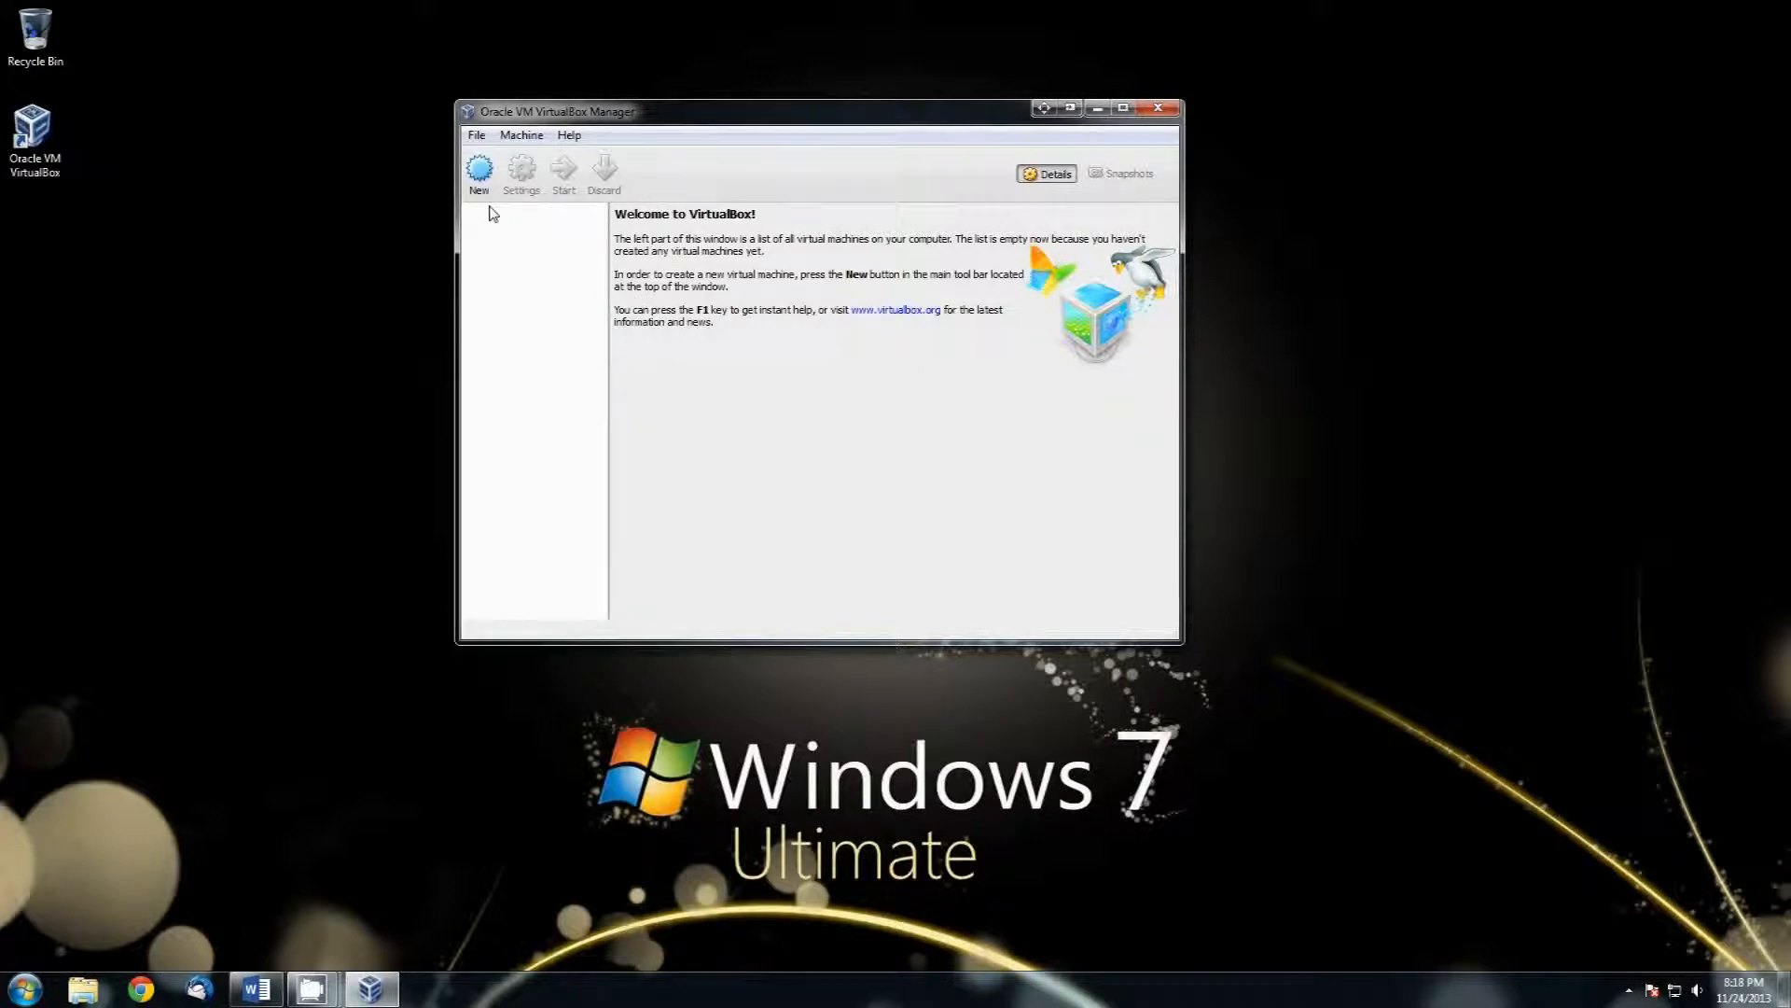
{"action": "left_click", "coordinate": [479, 172]}
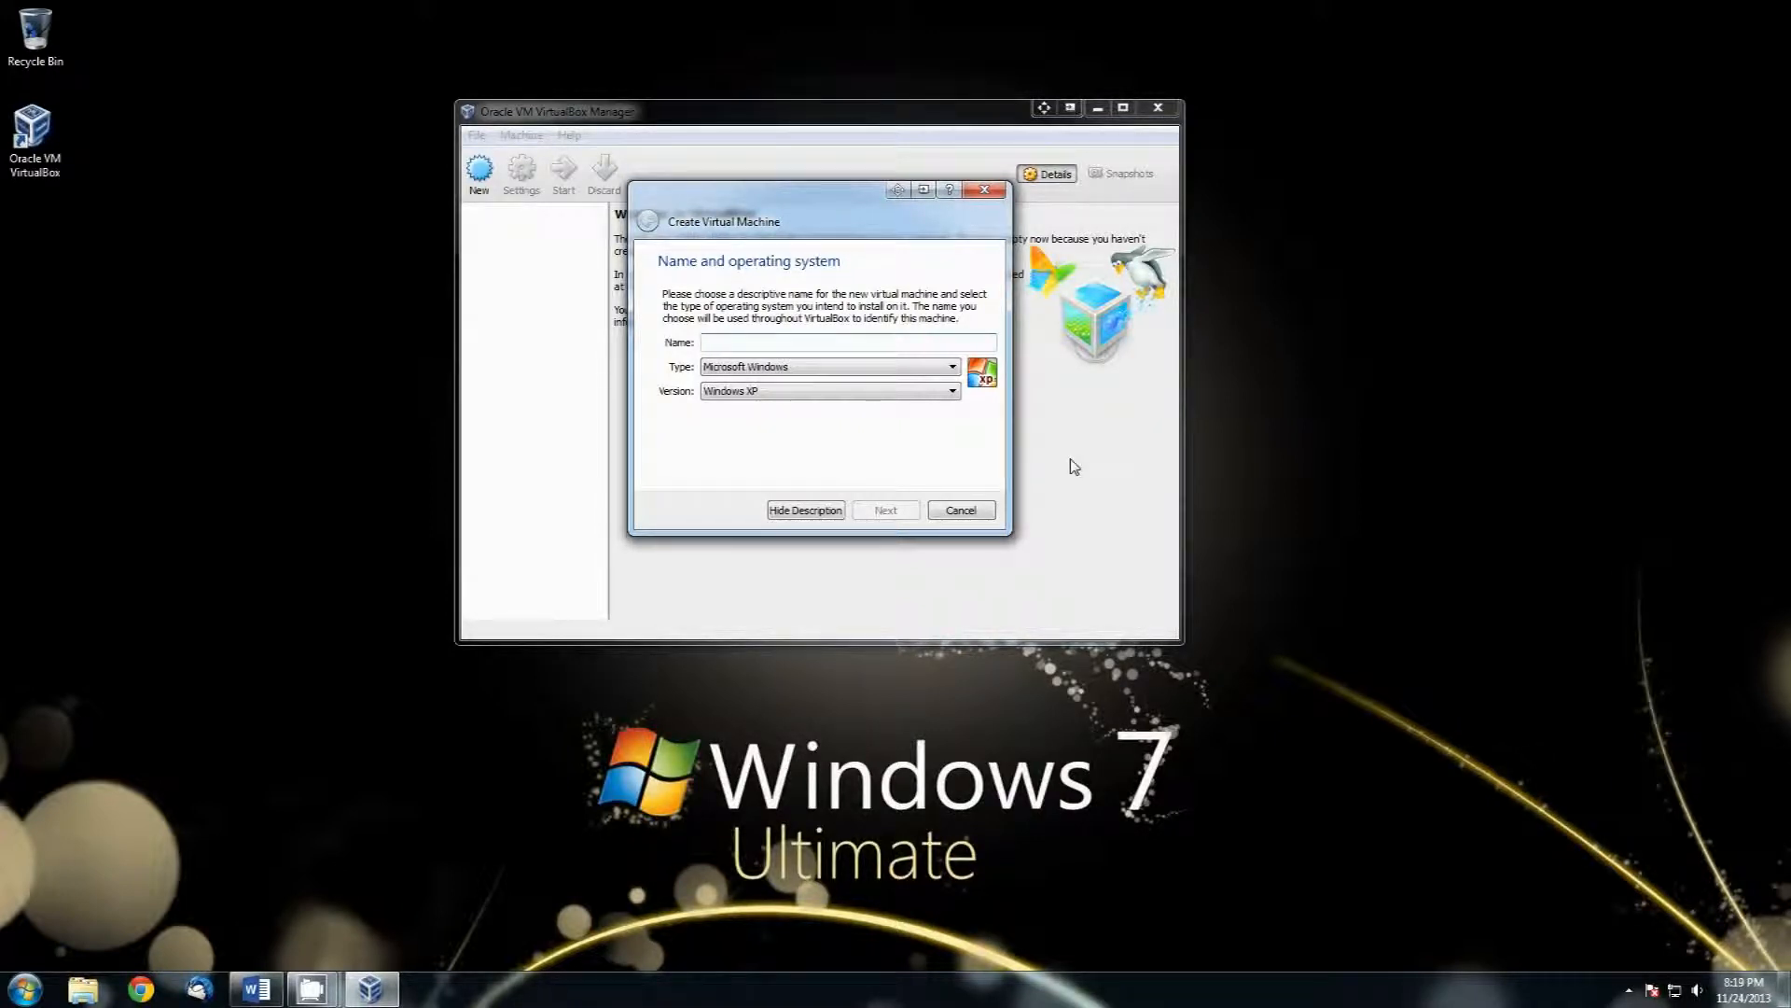
{"action": "type", "text": "Windows 89"}
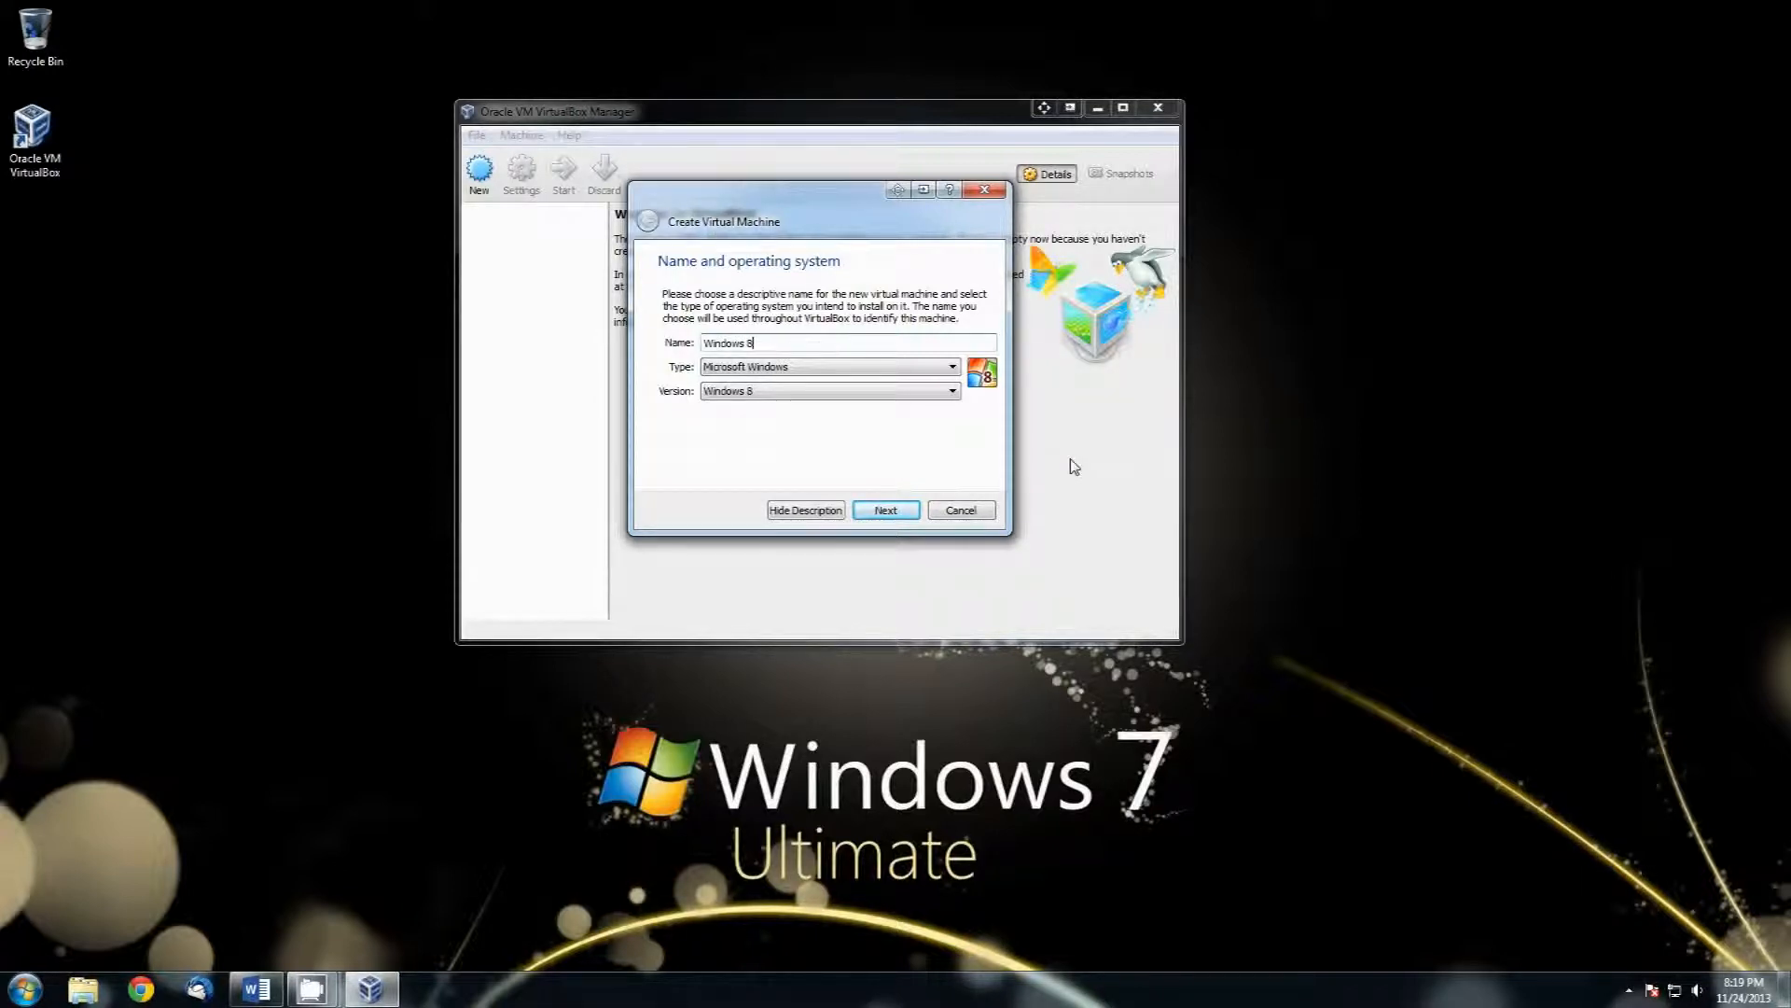
{"action": "left_click", "coordinate": [888, 516]}
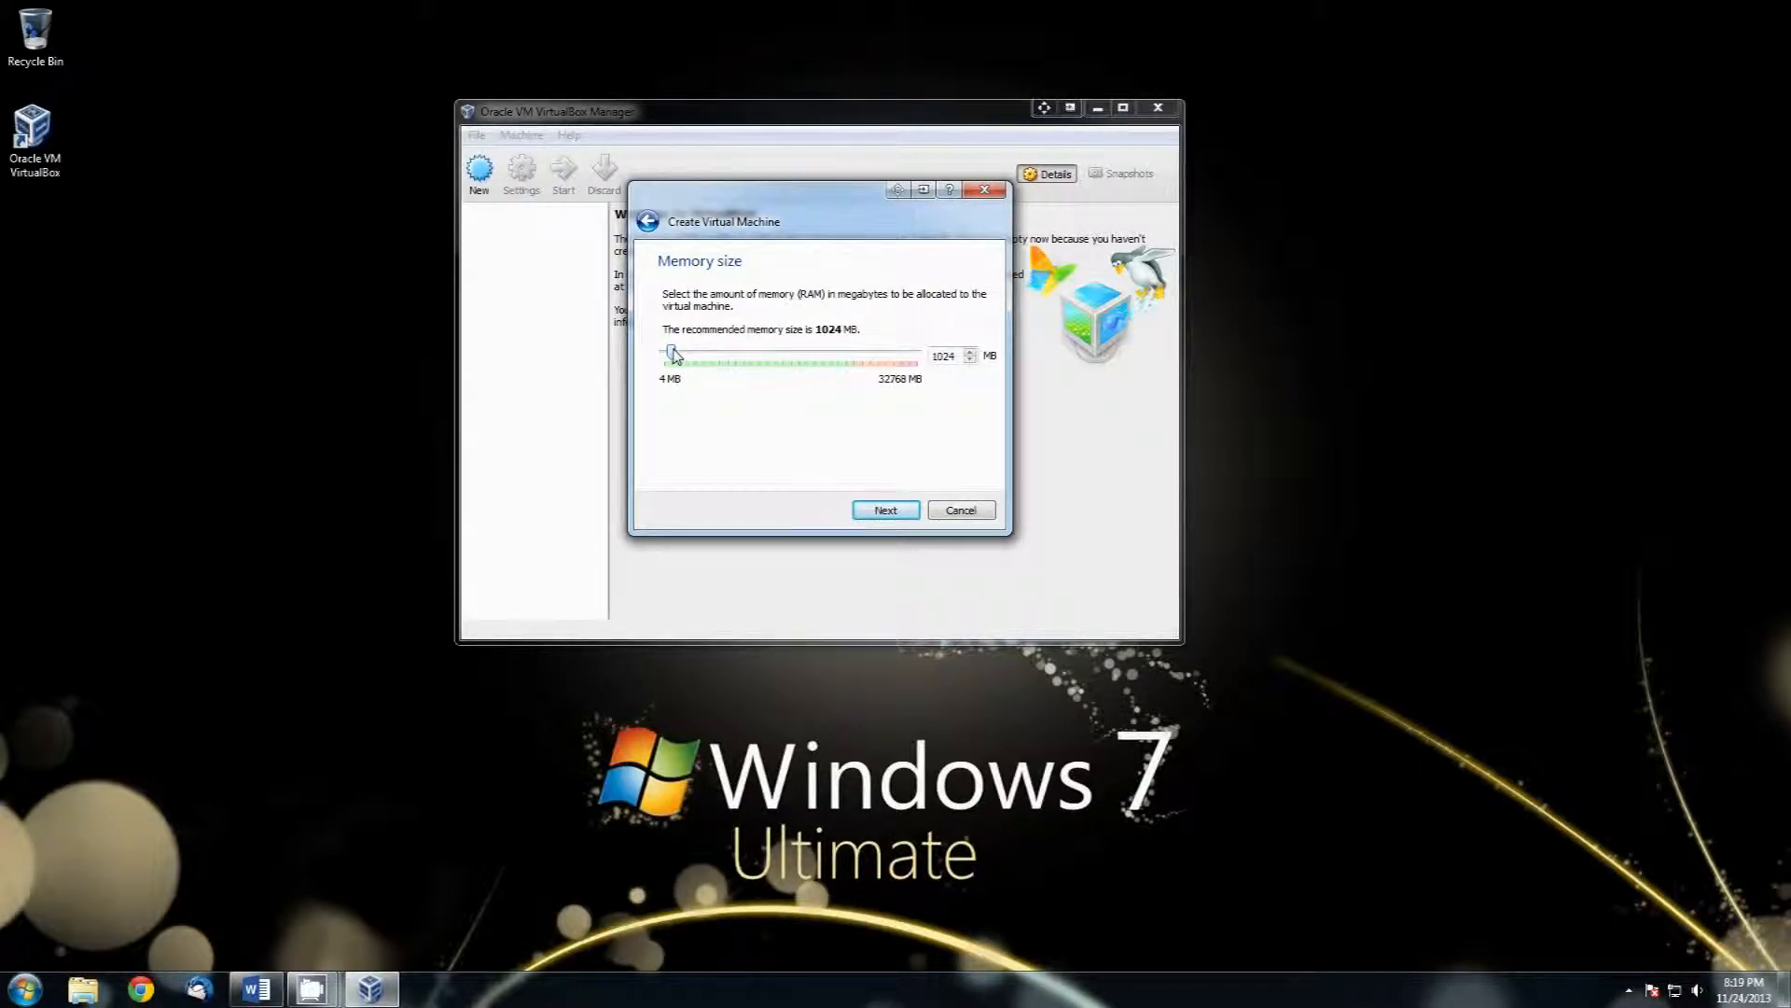
{"action": "left_click_drag", "start_coordinate": [676, 355], "coordinate": [700, 359]}
{"action": "left_click", "coordinate": [885, 512]}
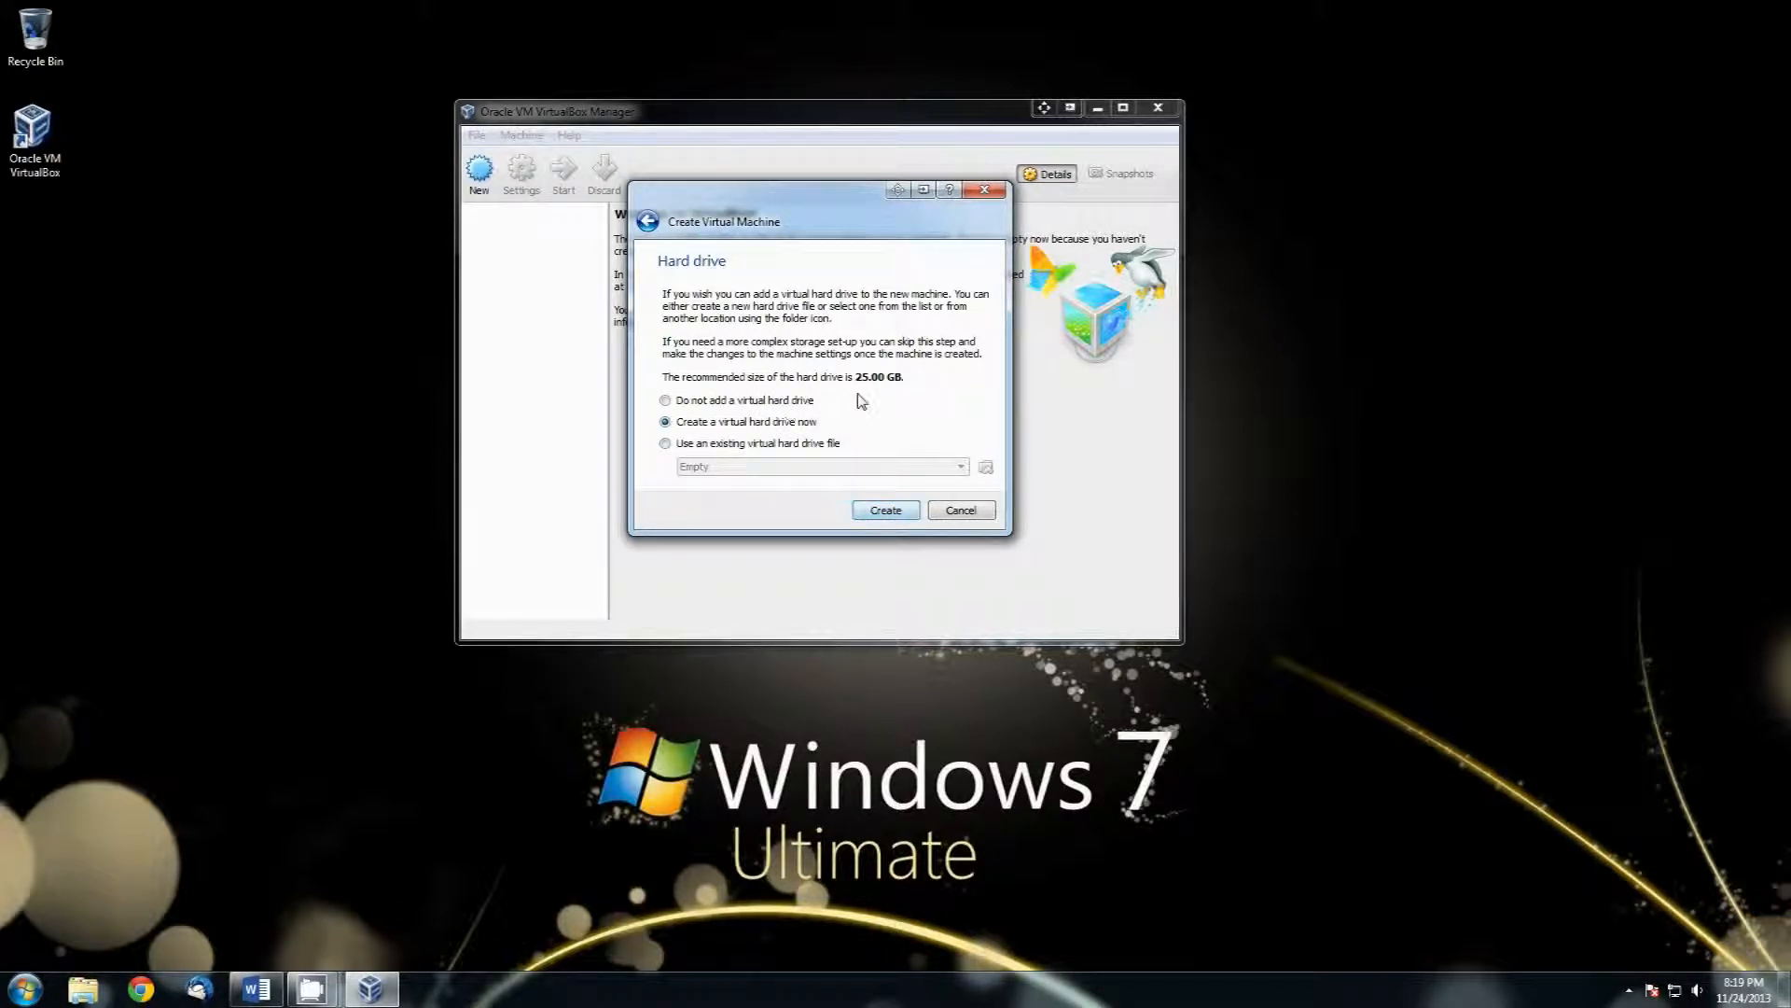
Create a dynamically allocated 25.00 GB VMDK virtual hard drive for the Windows 8 machine.
{"action": "left_click", "coordinate": [885, 511]}
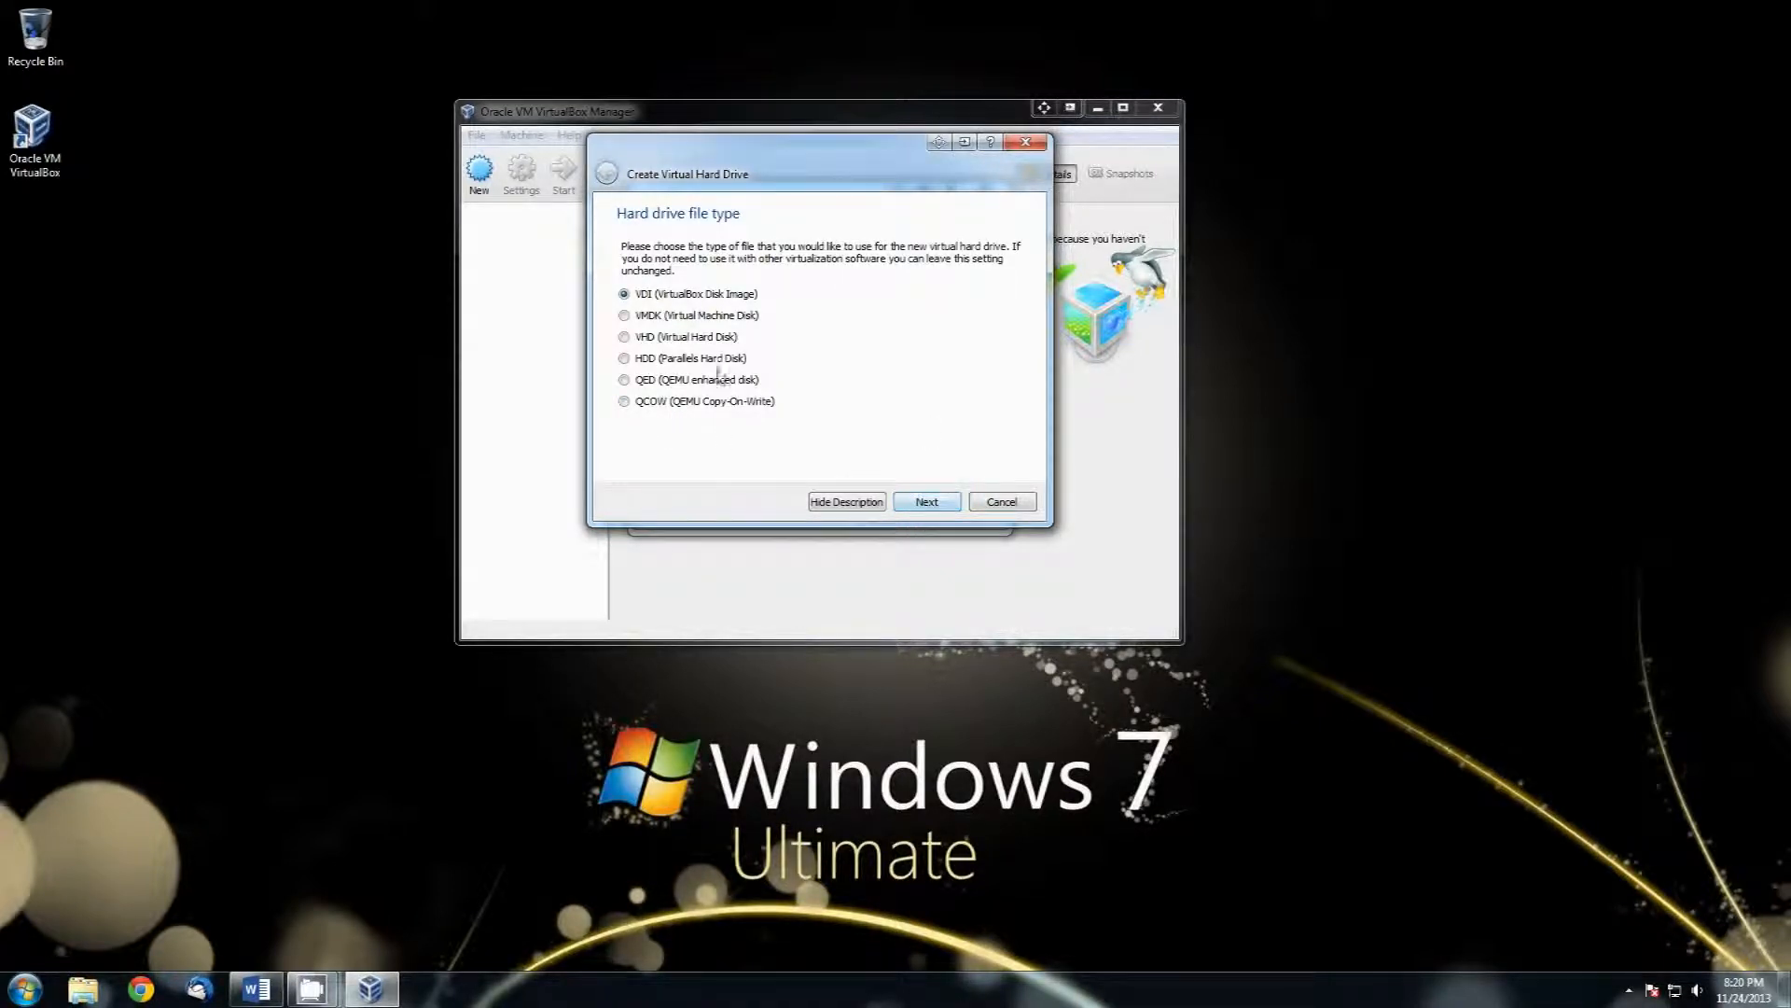
{"action": "left_click", "coordinate": [927, 500]}
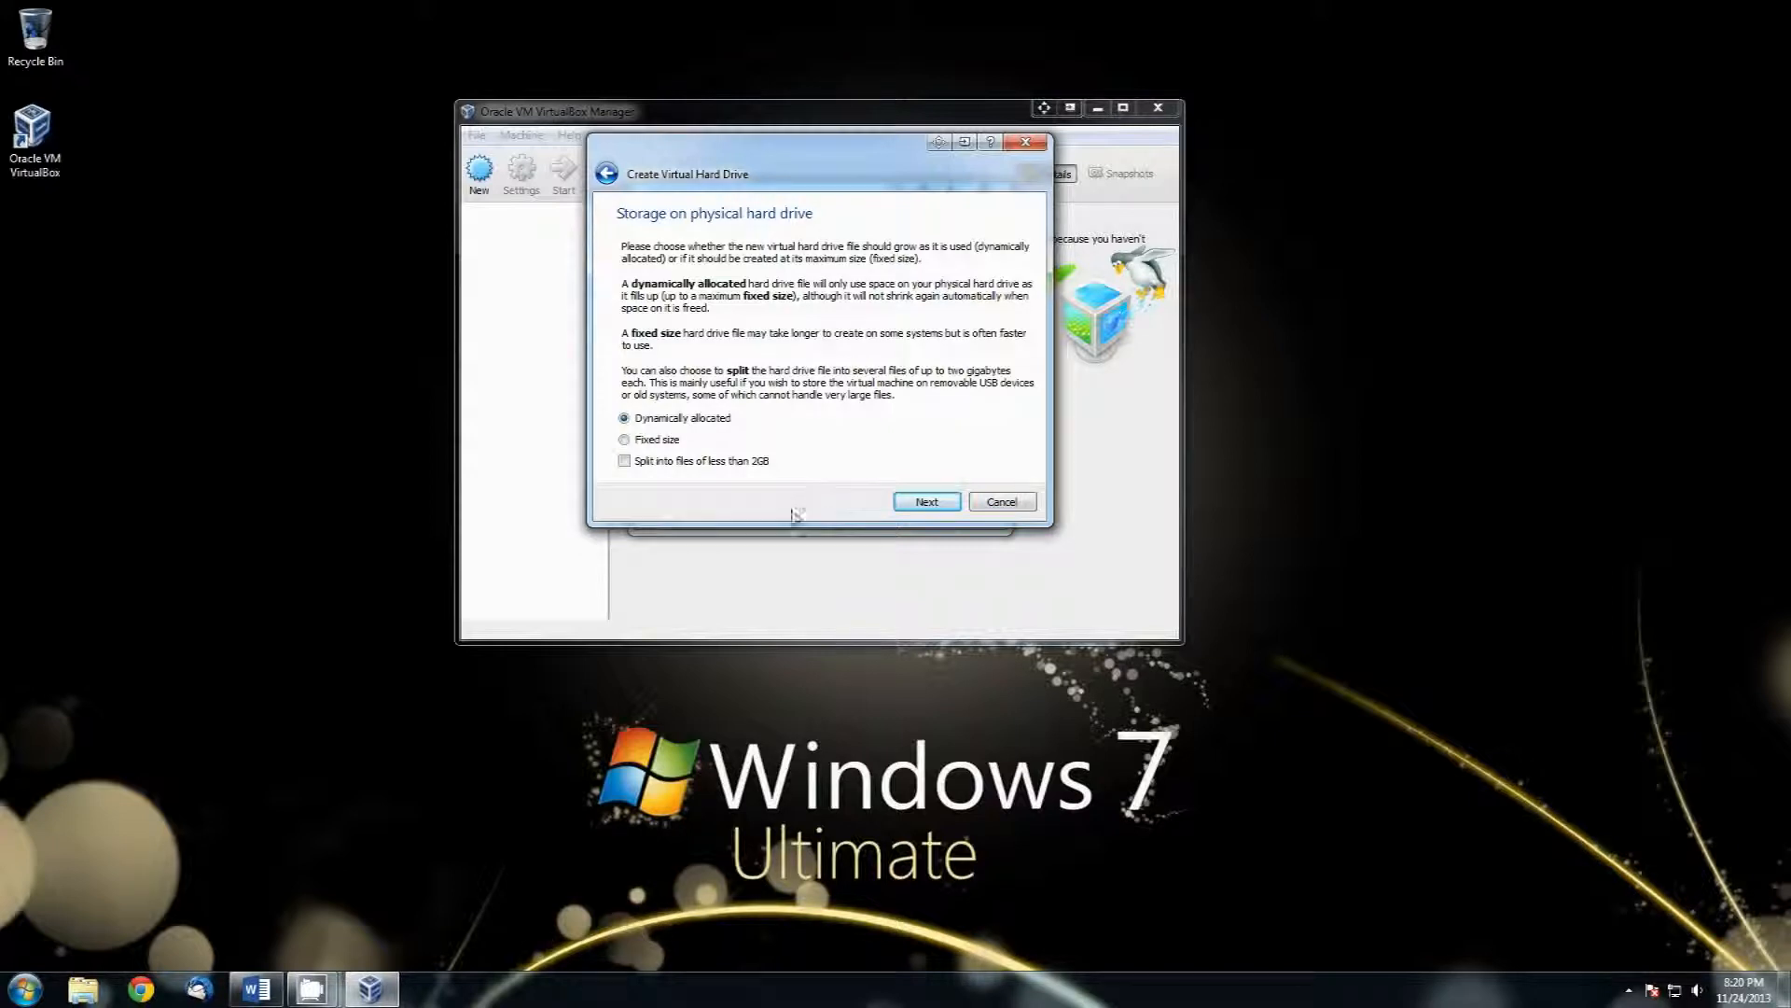
{"action": "left_click", "coordinate": [923, 503]}
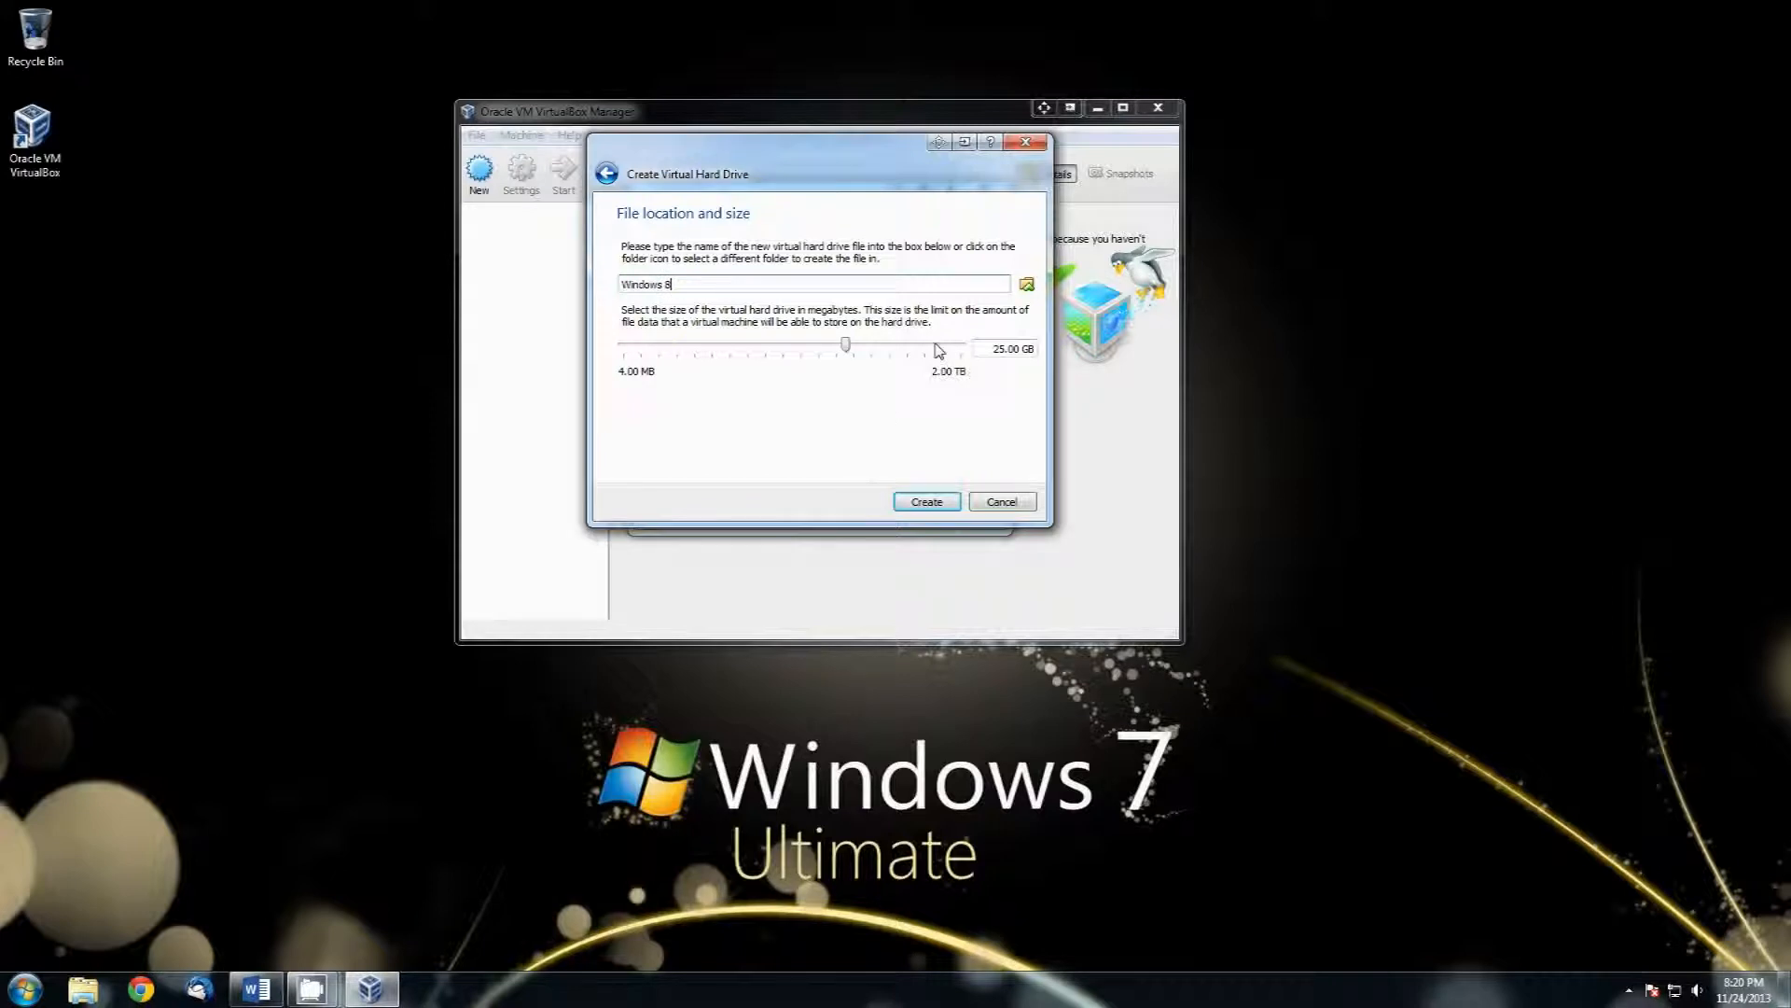
{"action": "left_click", "coordinate": [928, 504]}
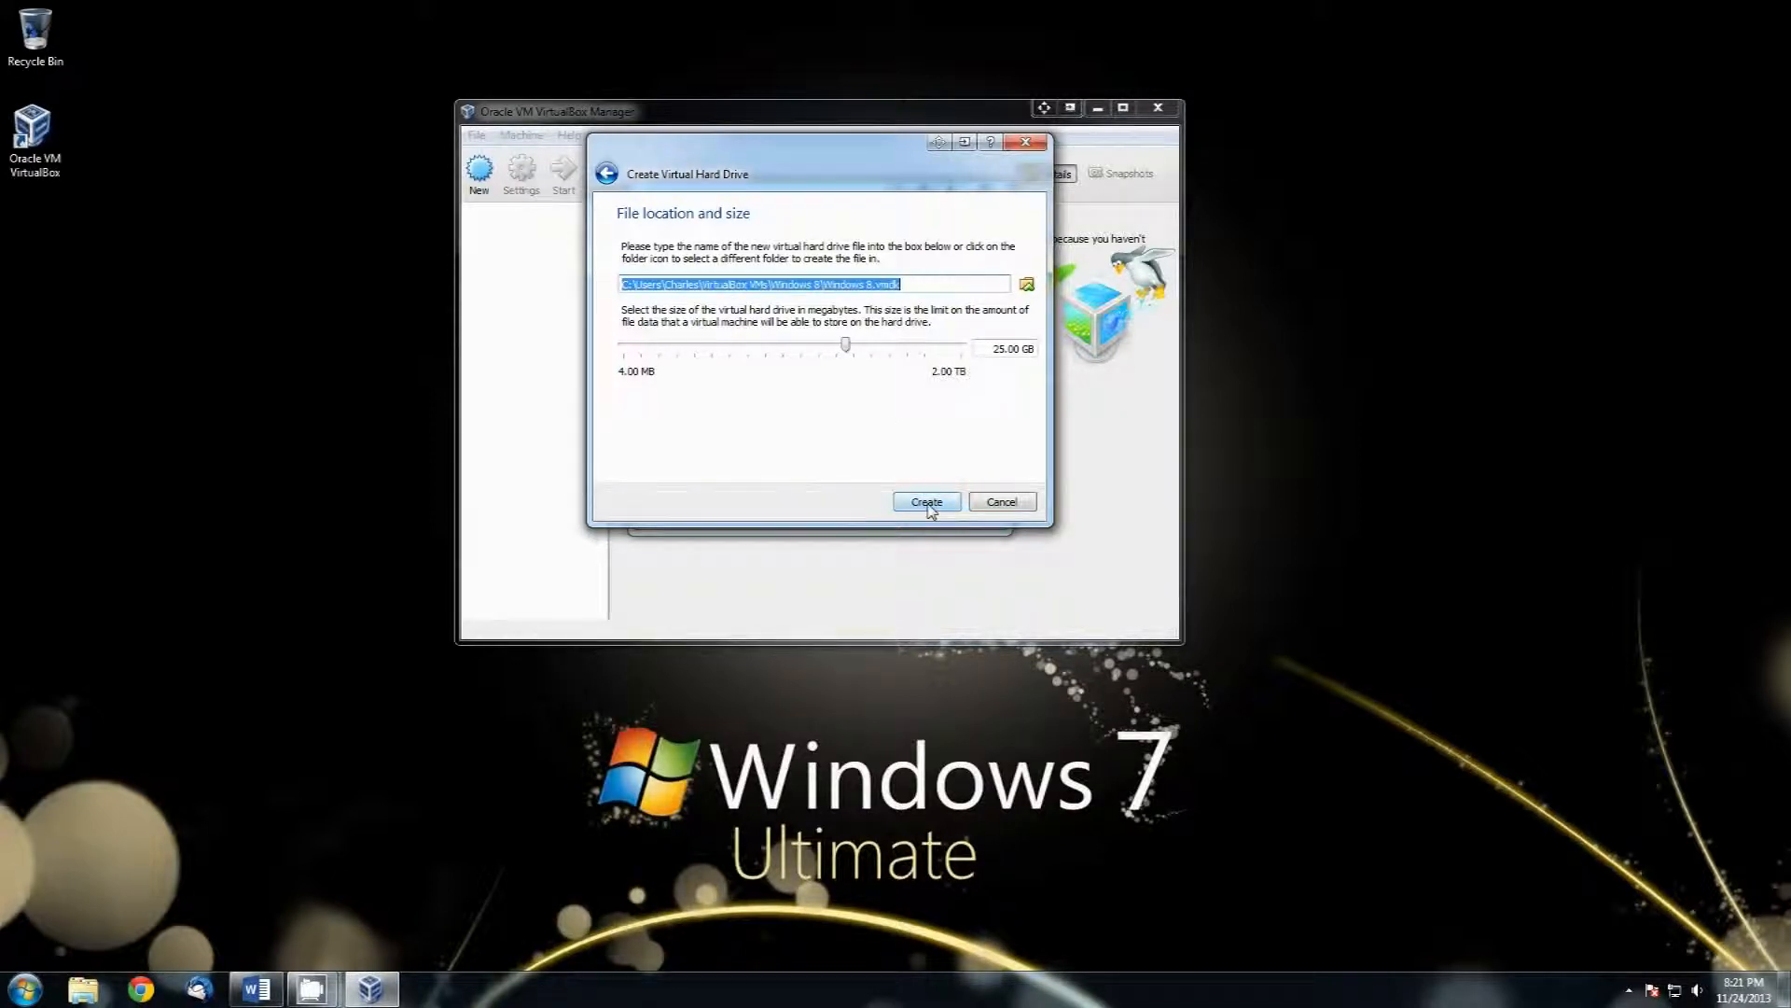
{"action": "left_click", "coordinate": [927, 504]}
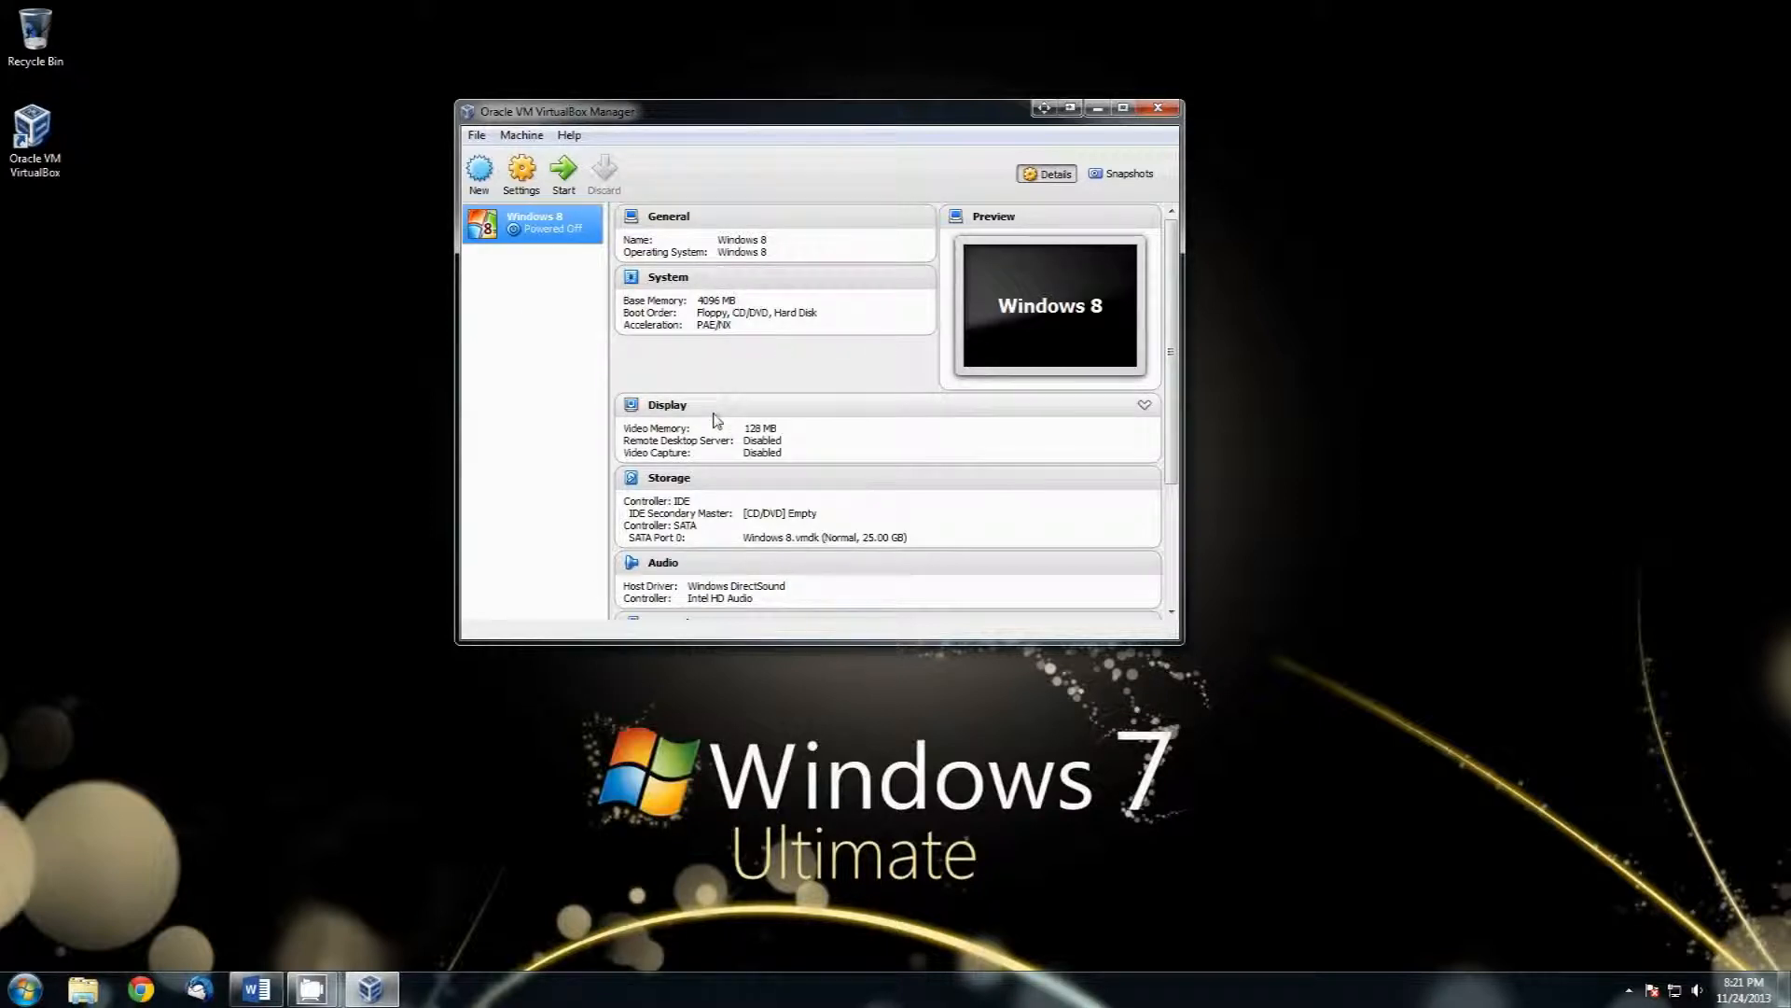
{"action": "left_click", "coordinate": [1144, 406]}
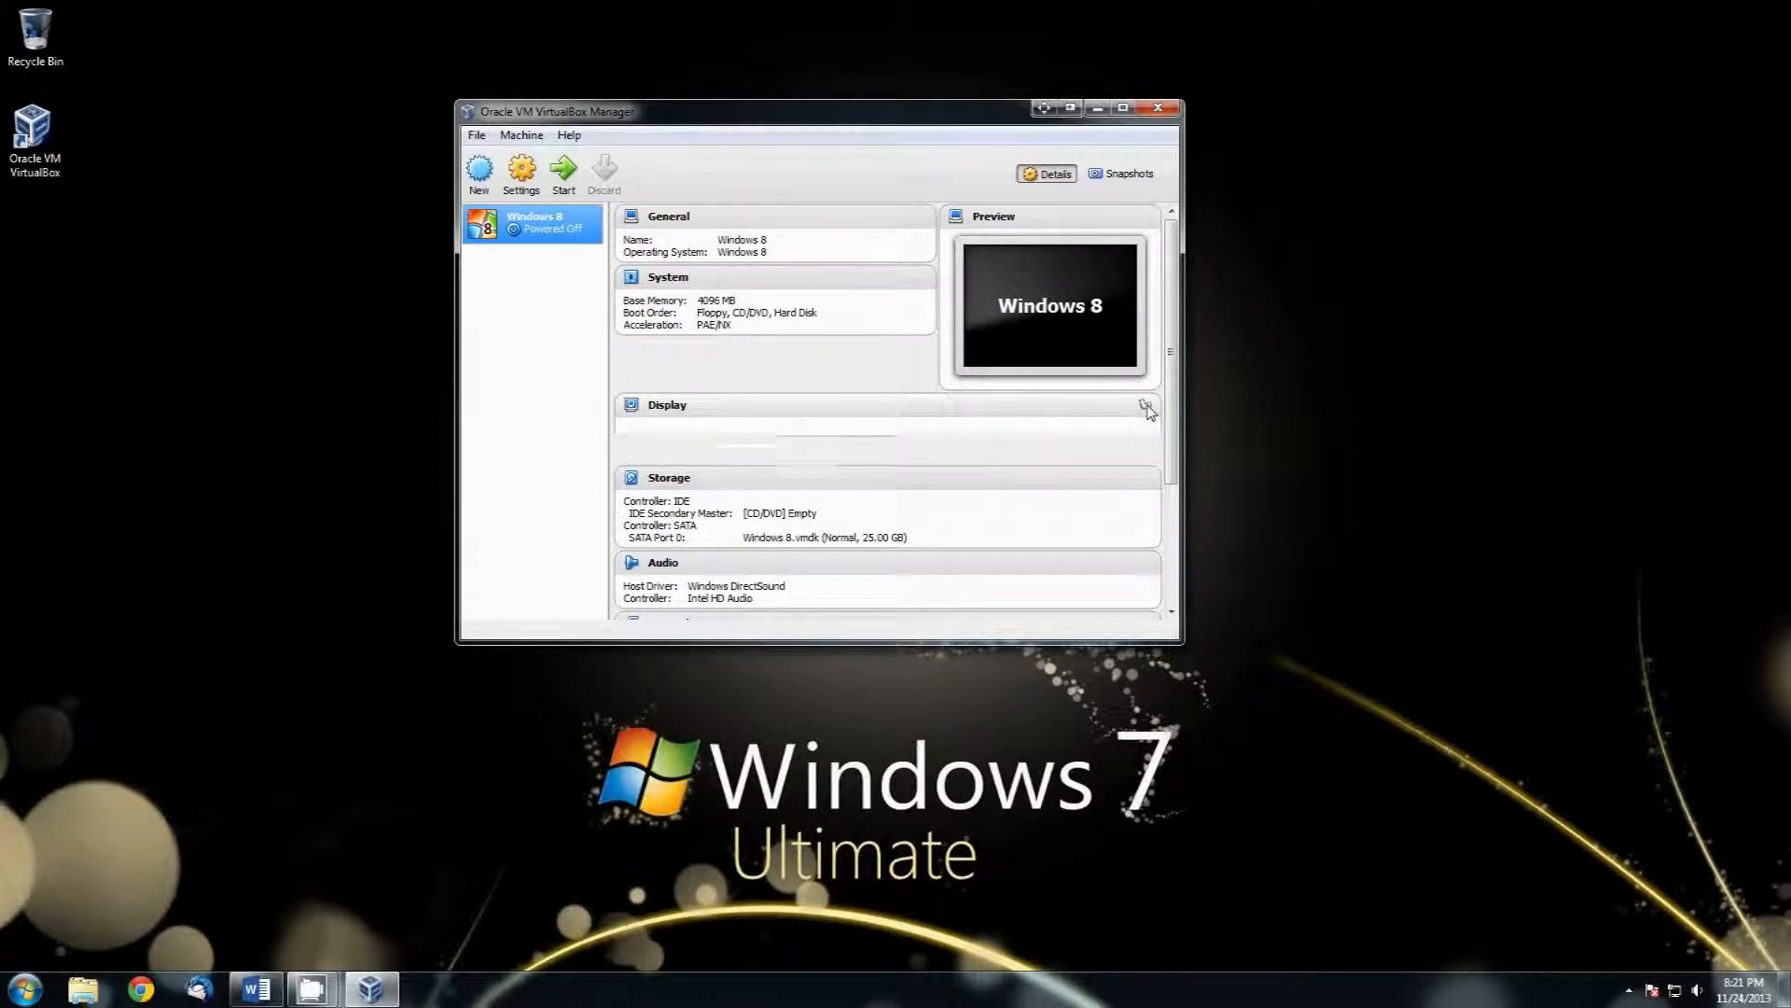
{"action": "left_click", "coordinate": [1147, 406]}
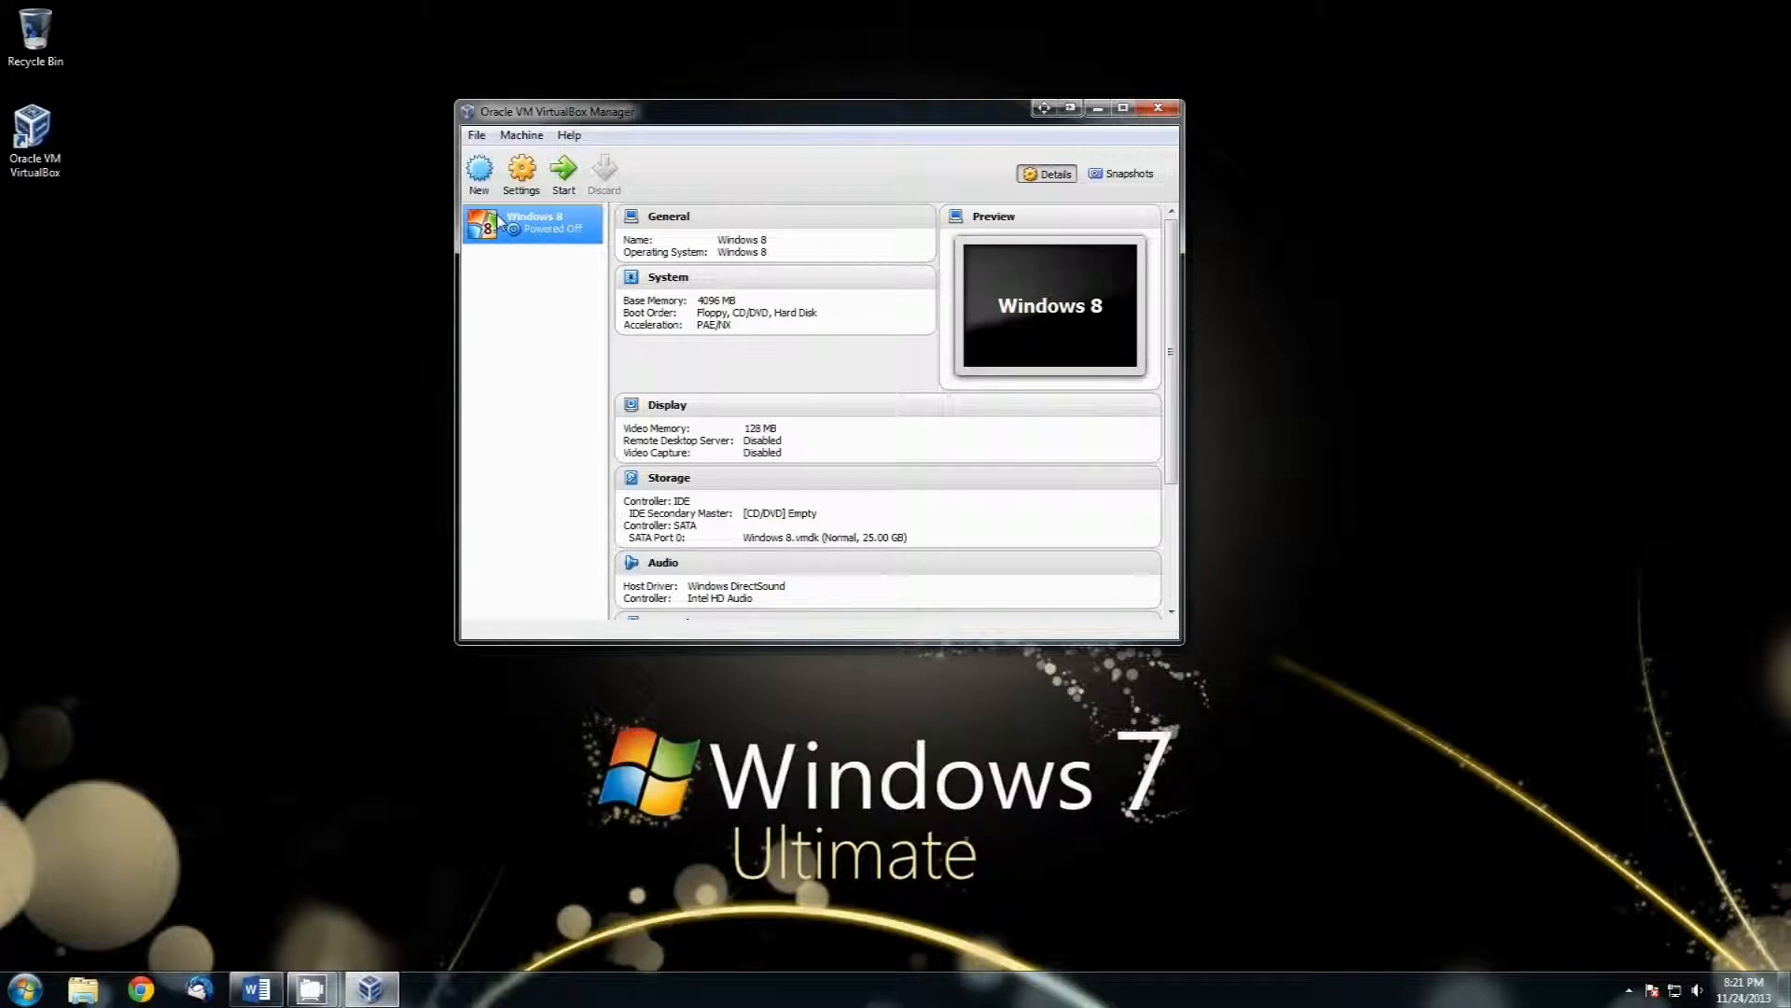
Open the Windows 8 machine's settings and review the General options, including the shared clipboard modes and the description.
{"action": "left_click", "coordinate": [516, 180]}
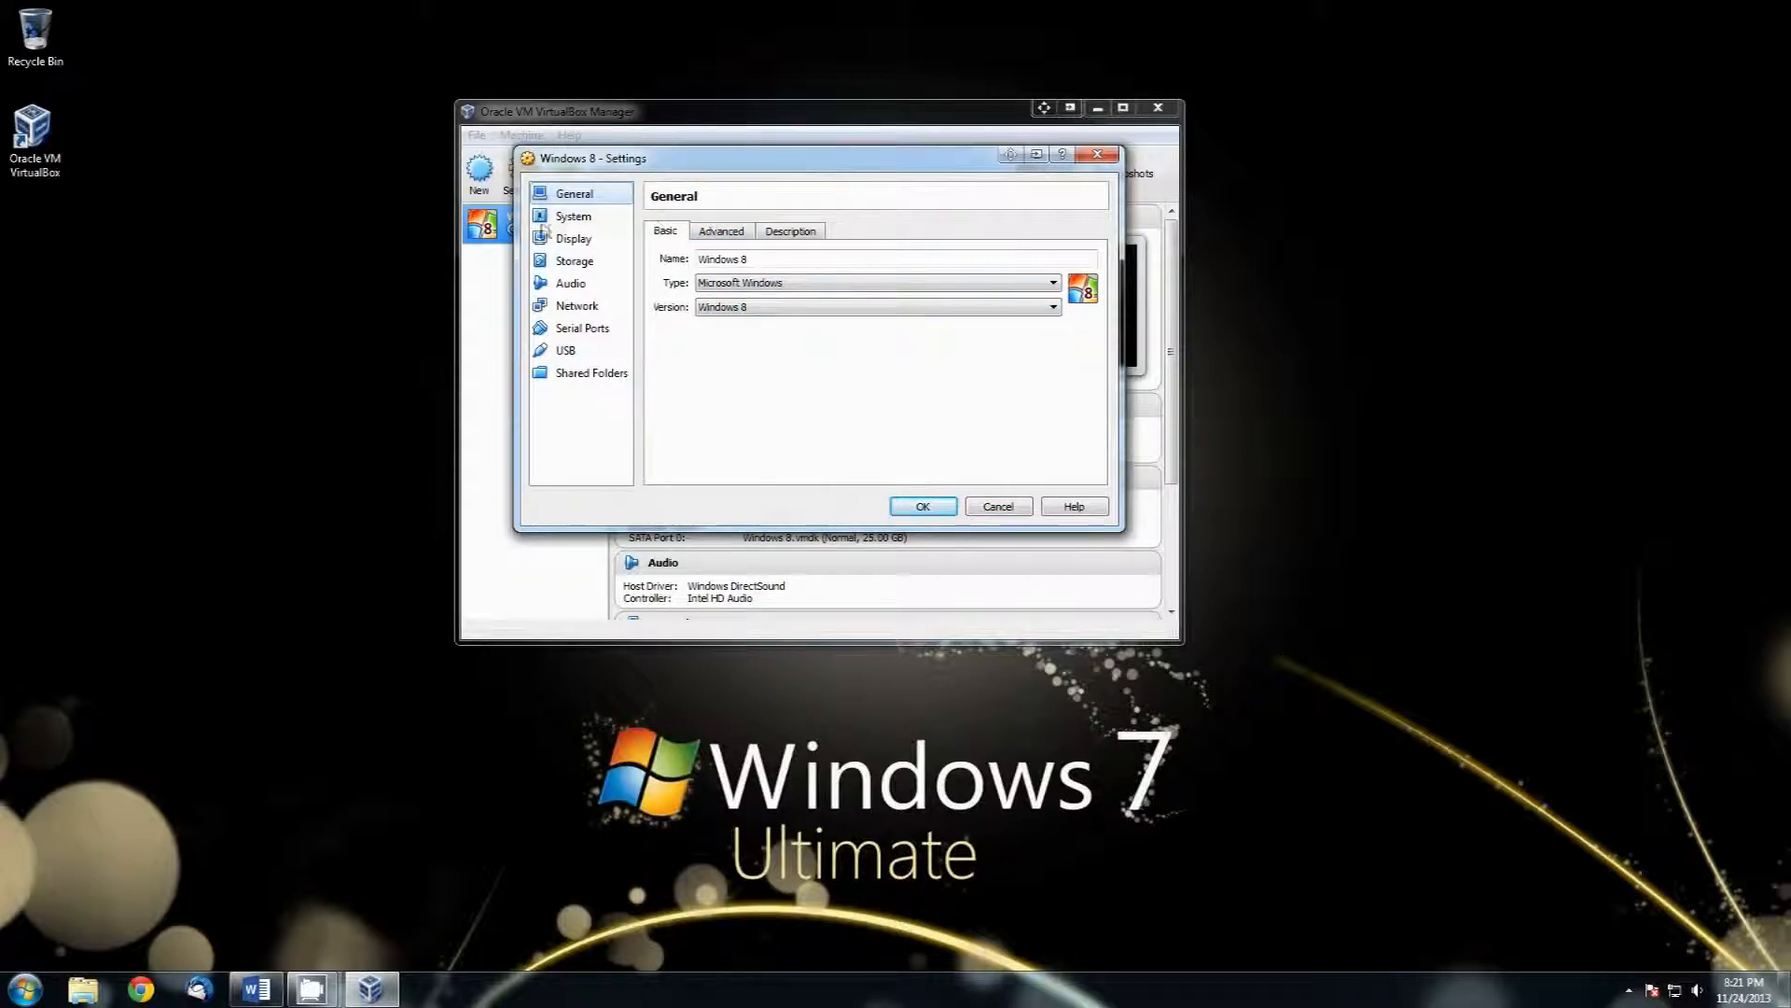
{"action": "left_click", "coordinate": [714, 233]}
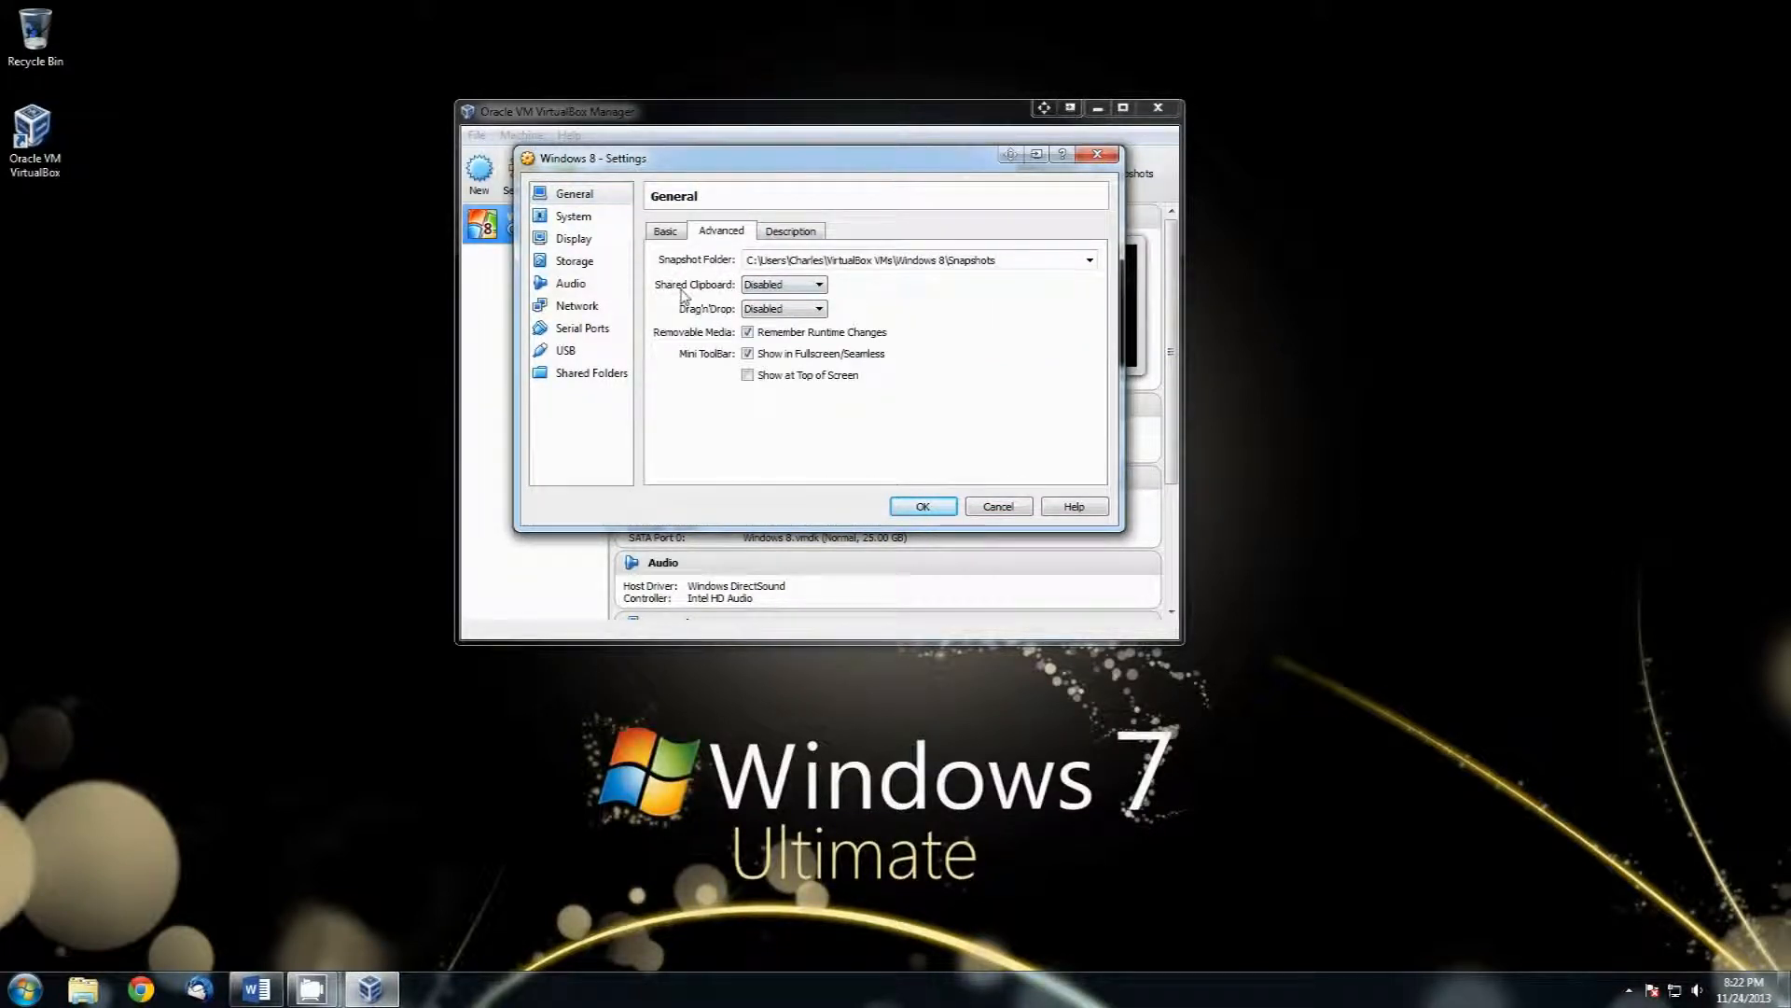
{"action": "left_click", "coordinate": [795, 288]}
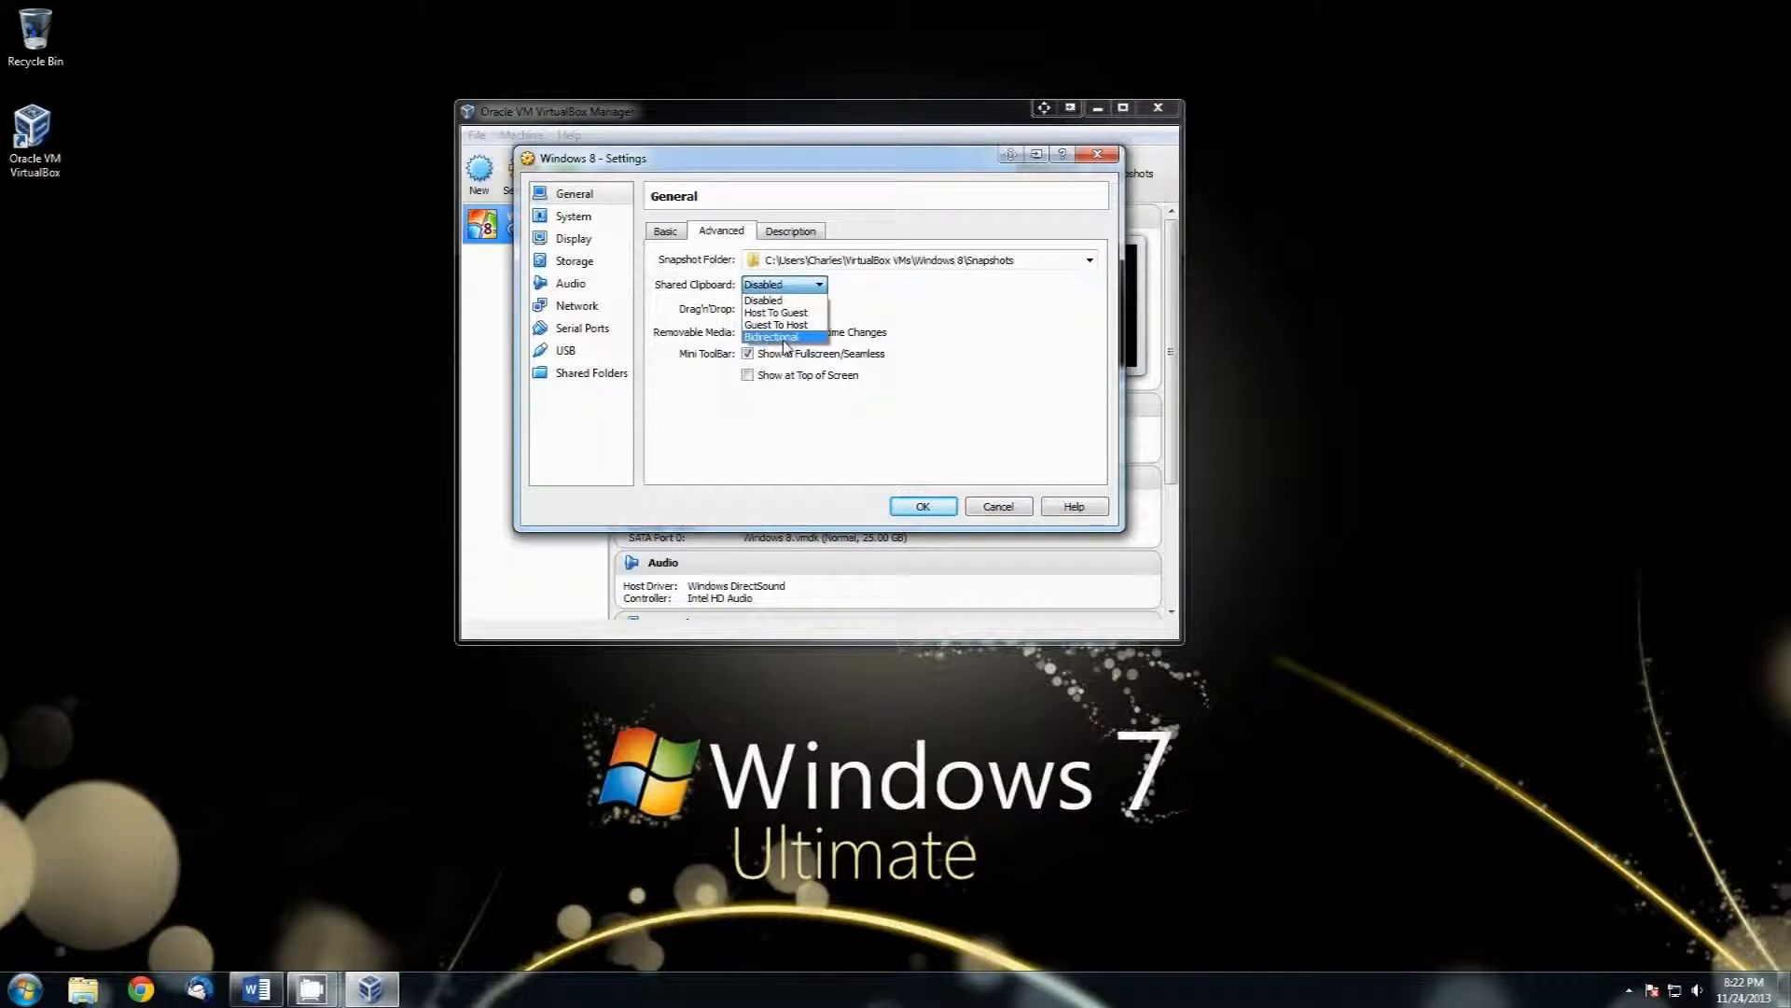
{"action": "left_click", "coordinate": [792, 233]}
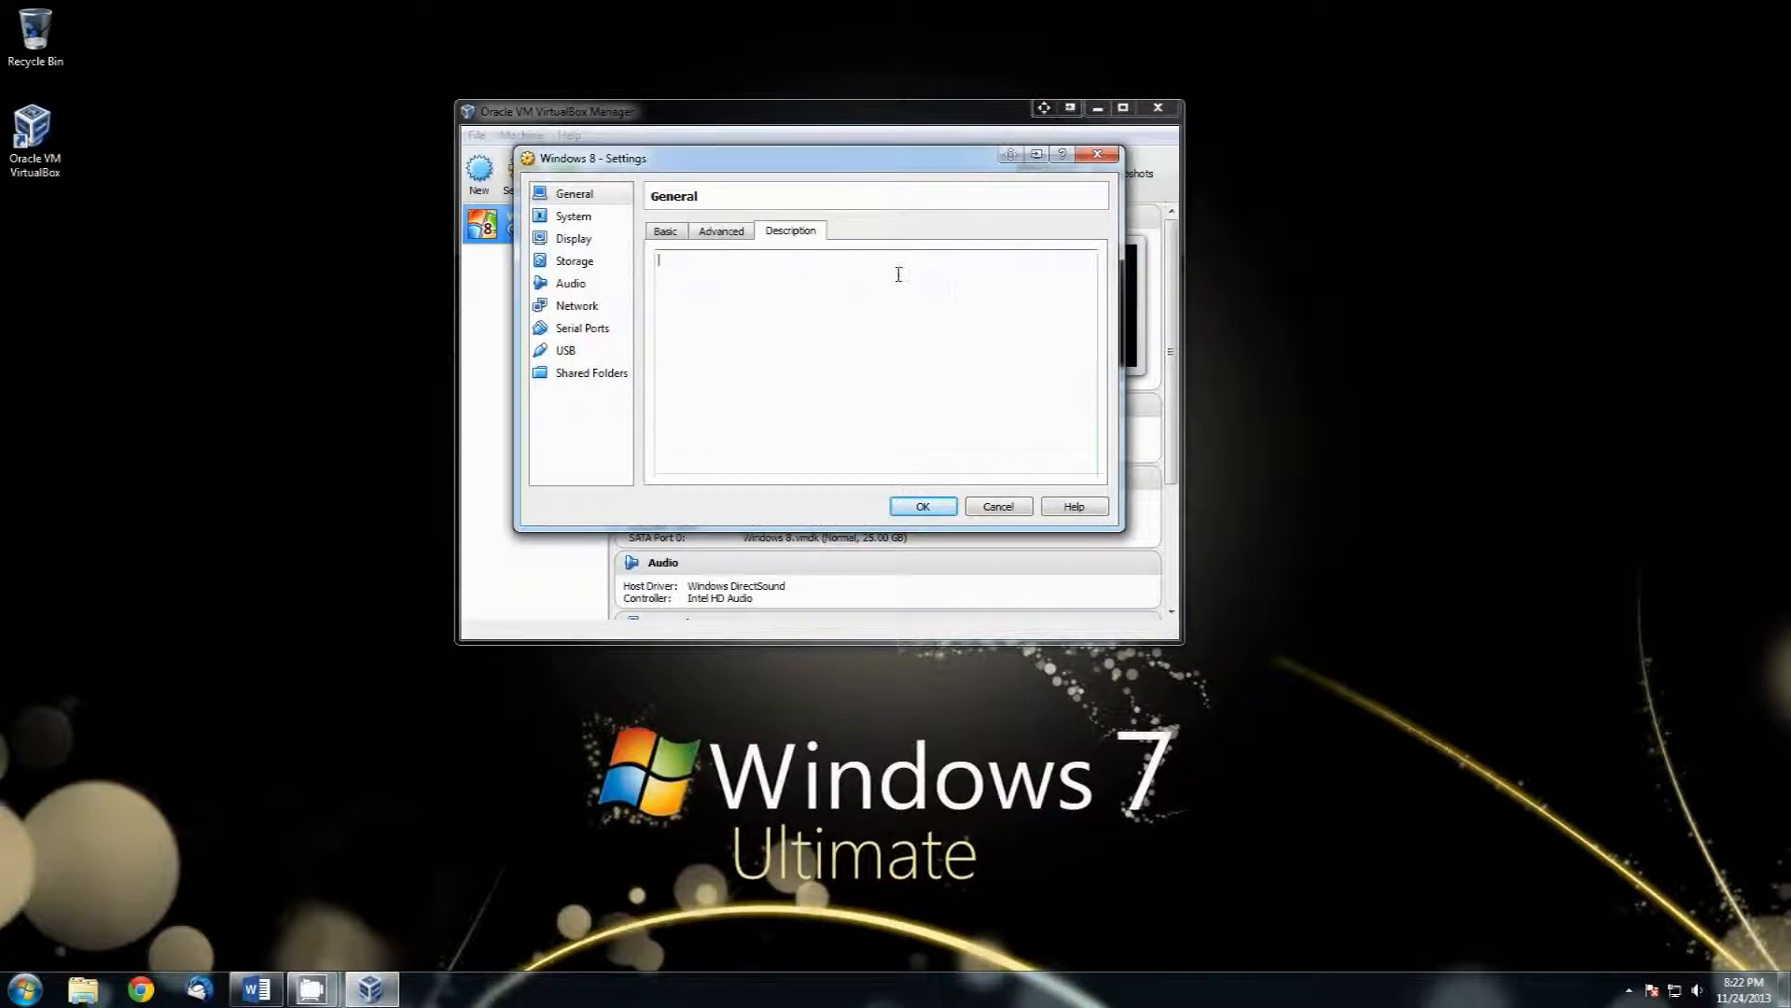
{"action": "left_click", "coordinate": [674, 235]}
Examine the machine's System settings, covering the motherboard's chipset and pointing device options and the processor settings.
{"action": "left_click", "coordinate": [587, 221]}
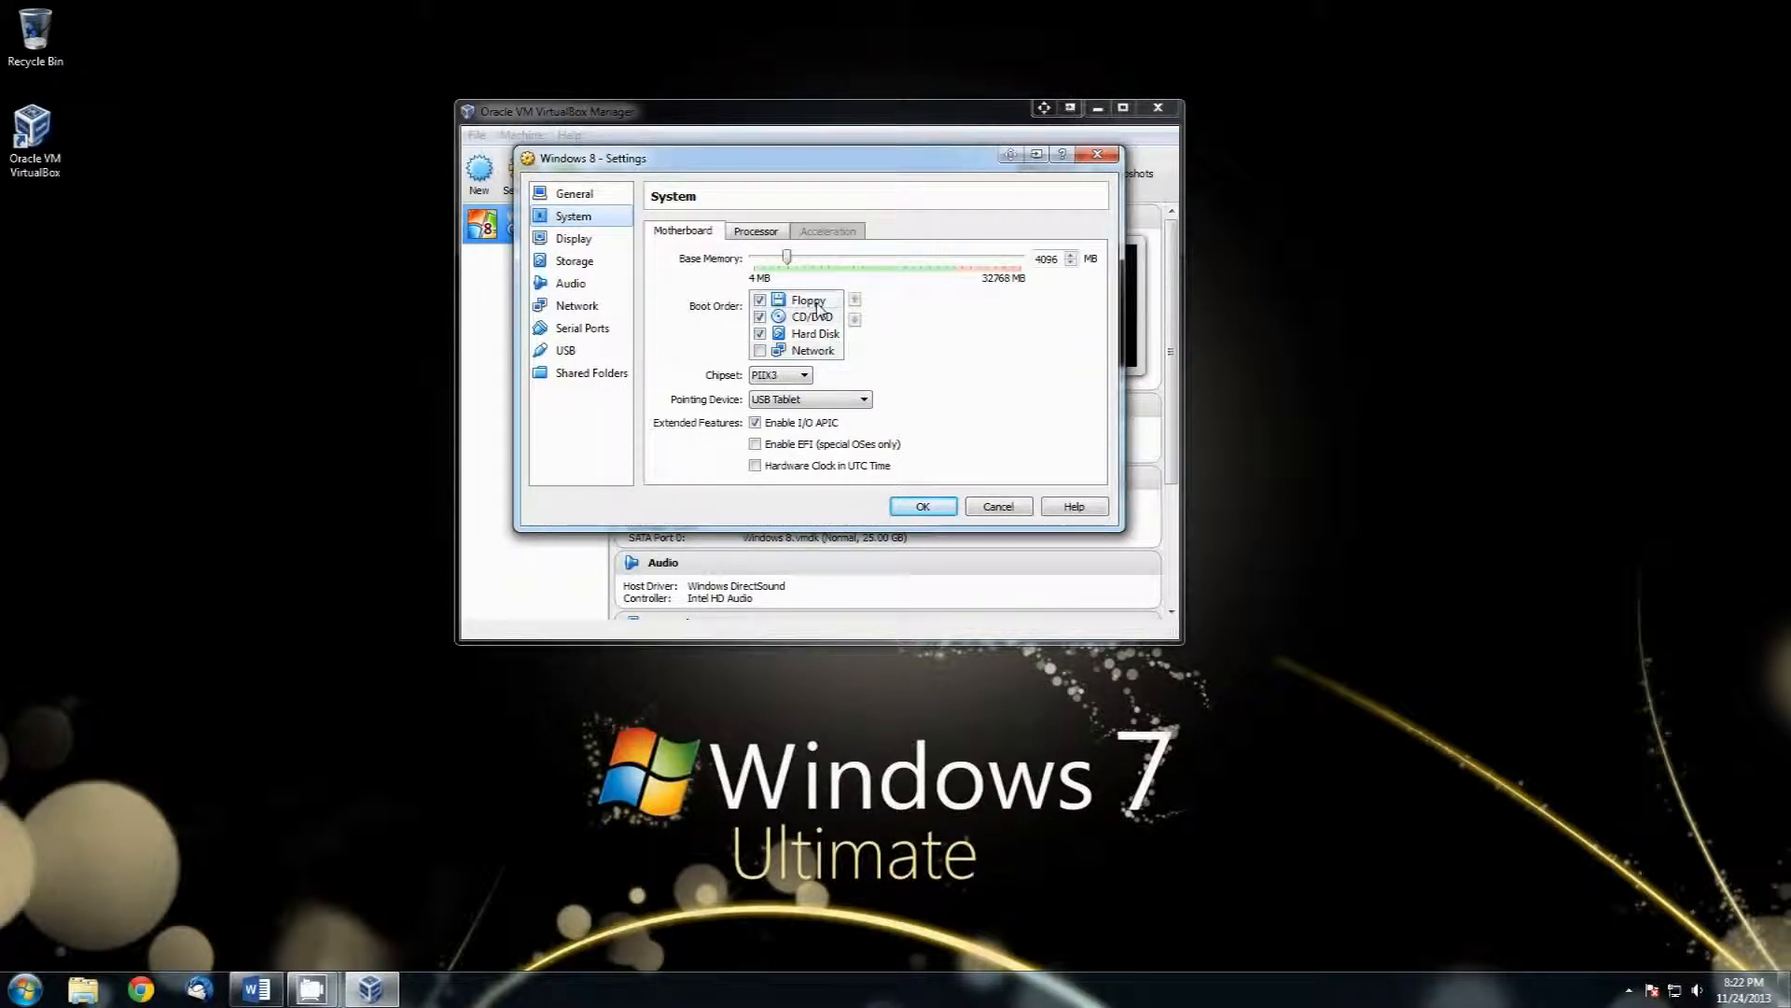
{"action": "left_click", "coordinate": [809, 378]}
{"action": "left_click", "coordinate": [810, 378]}
{"action": "left_click", "coordinate": [798, 375]}
{"action": "left_click", "coordinate": [798, 376]}
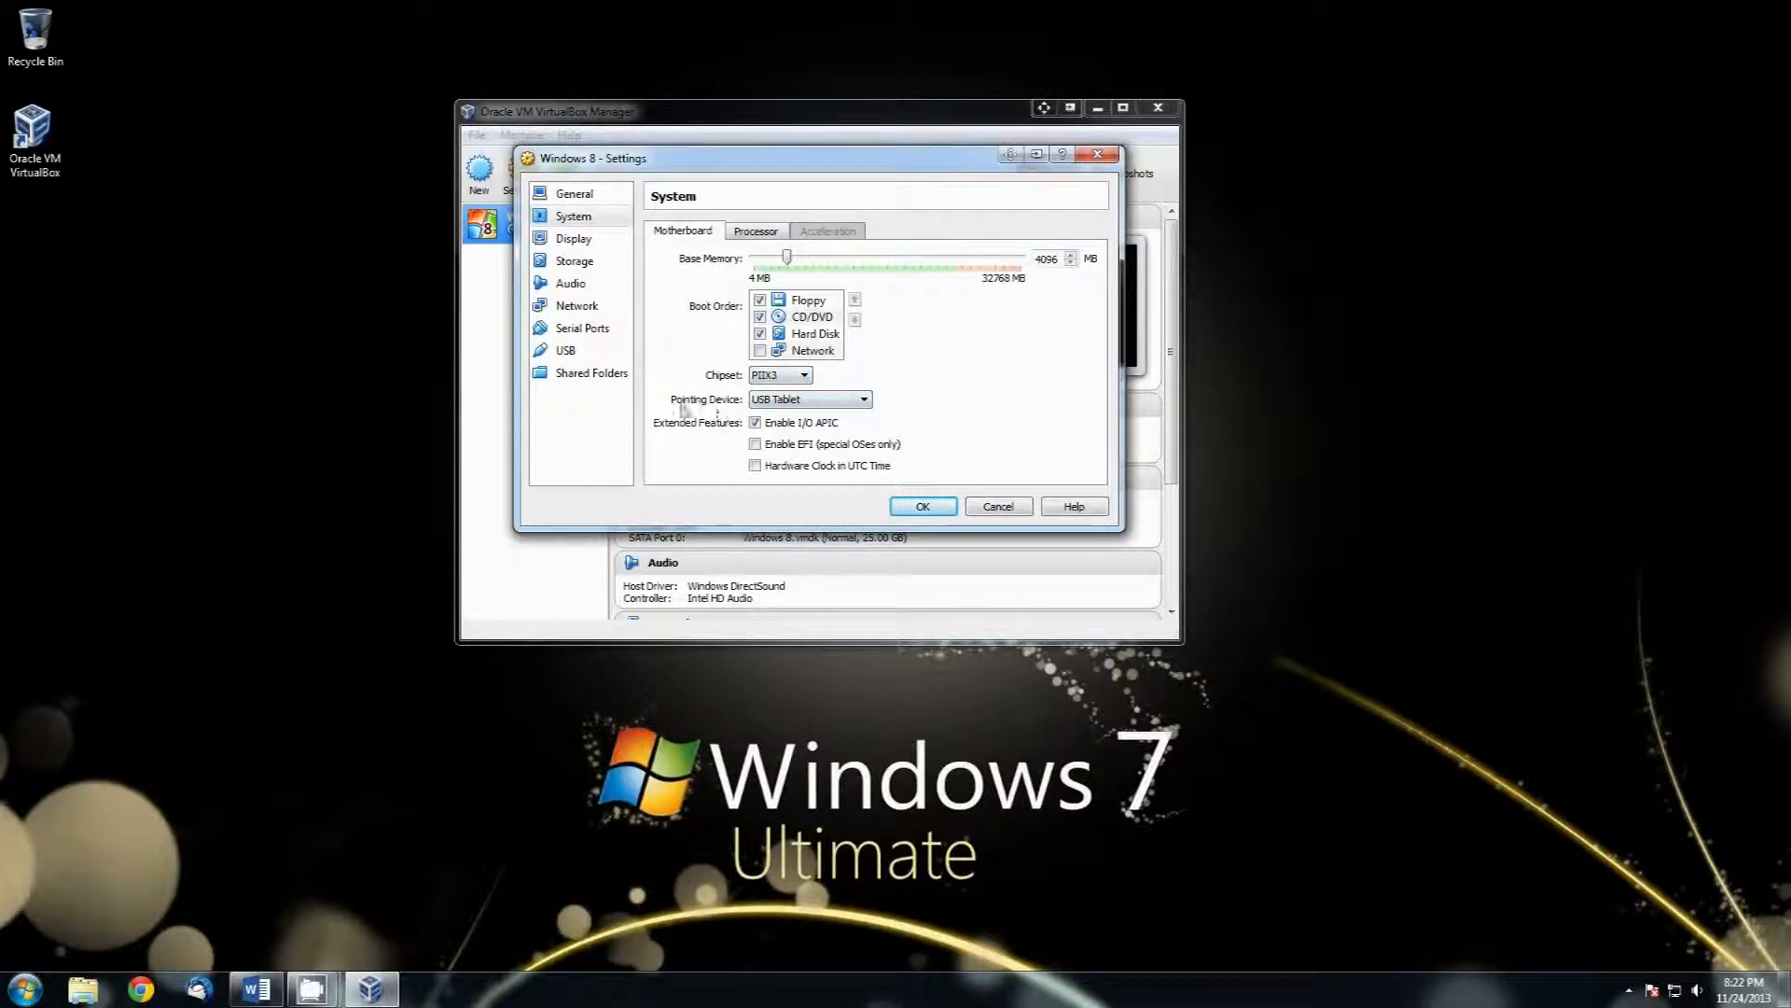
{"action": "left_click", "coordinate": [865, 402]}
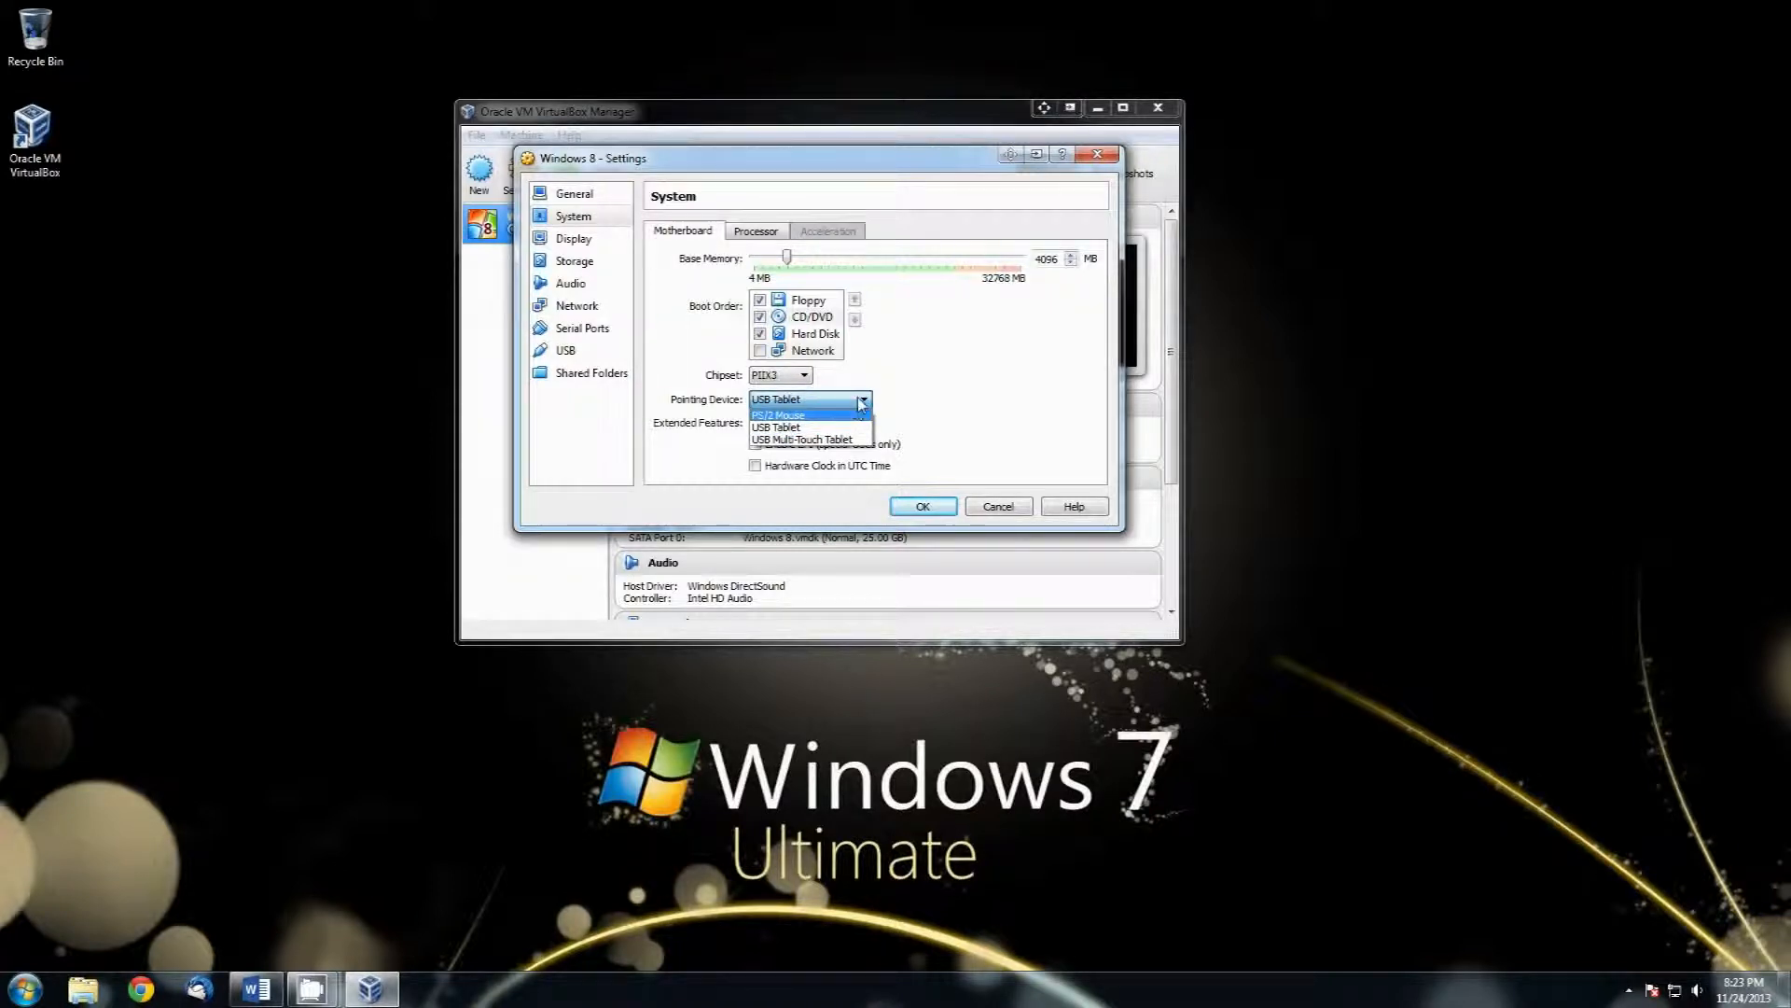
{"action": "left_click", "coordinate": [860, 400]}
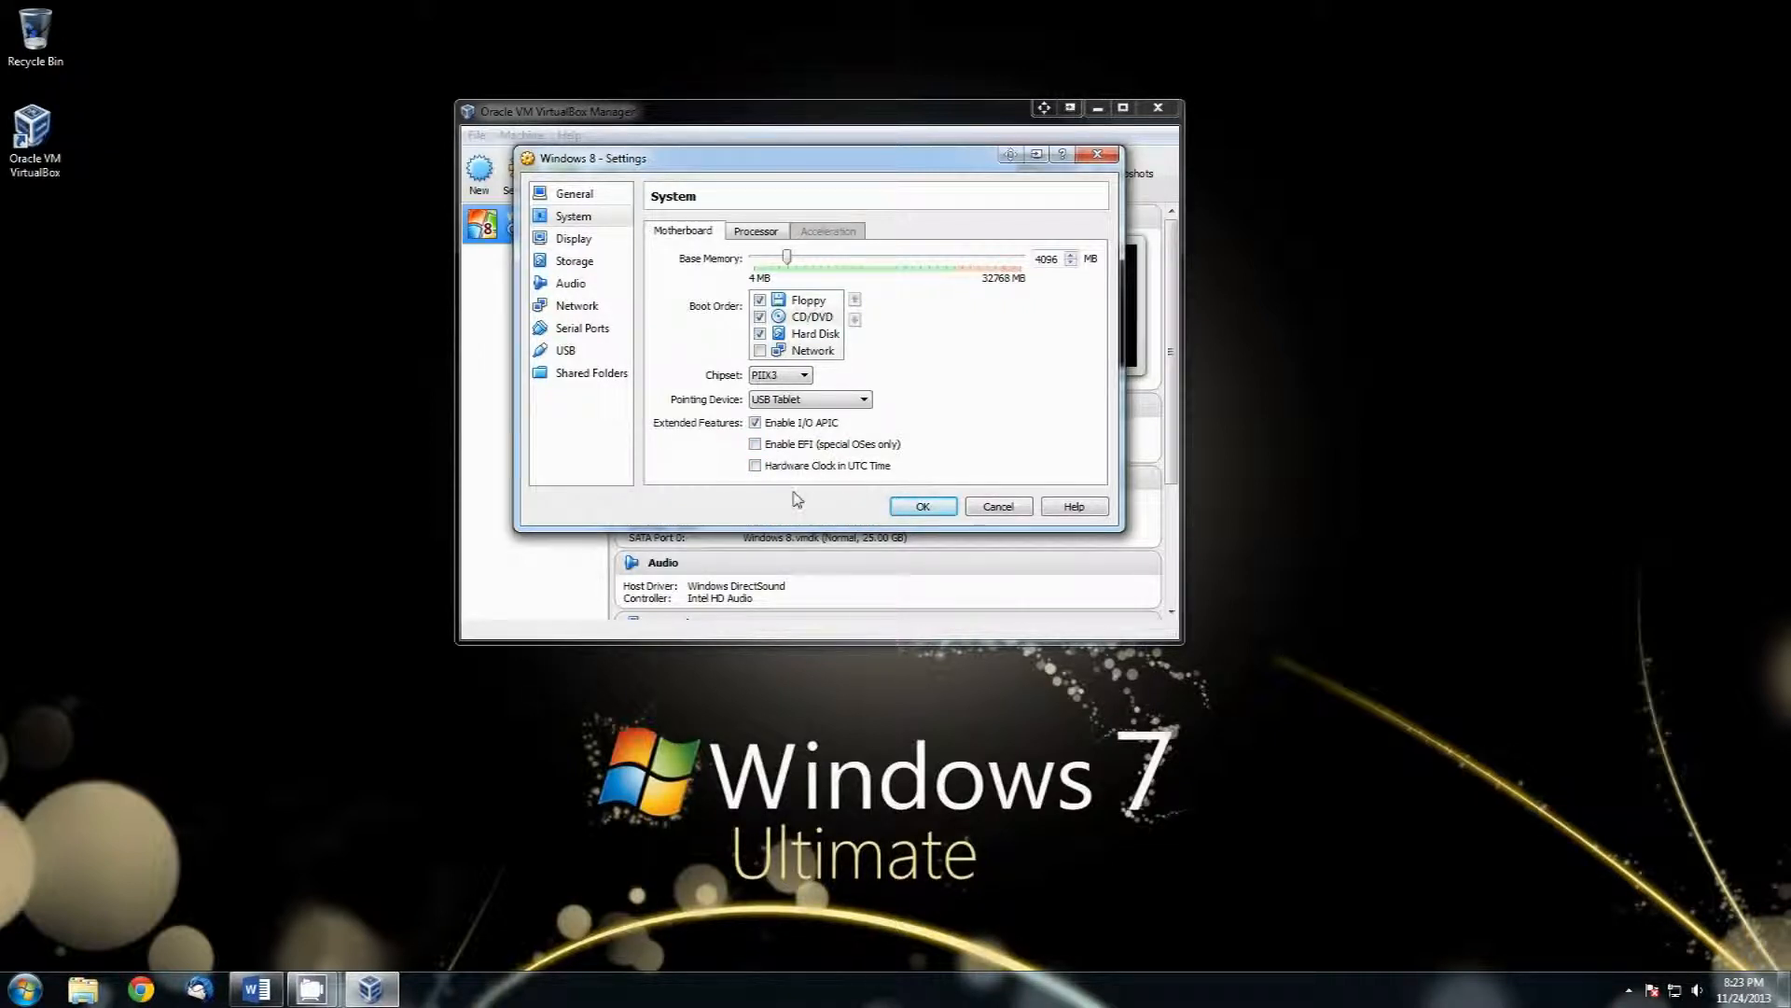
{"action": "left_click", "coordinate": [749, 233]}
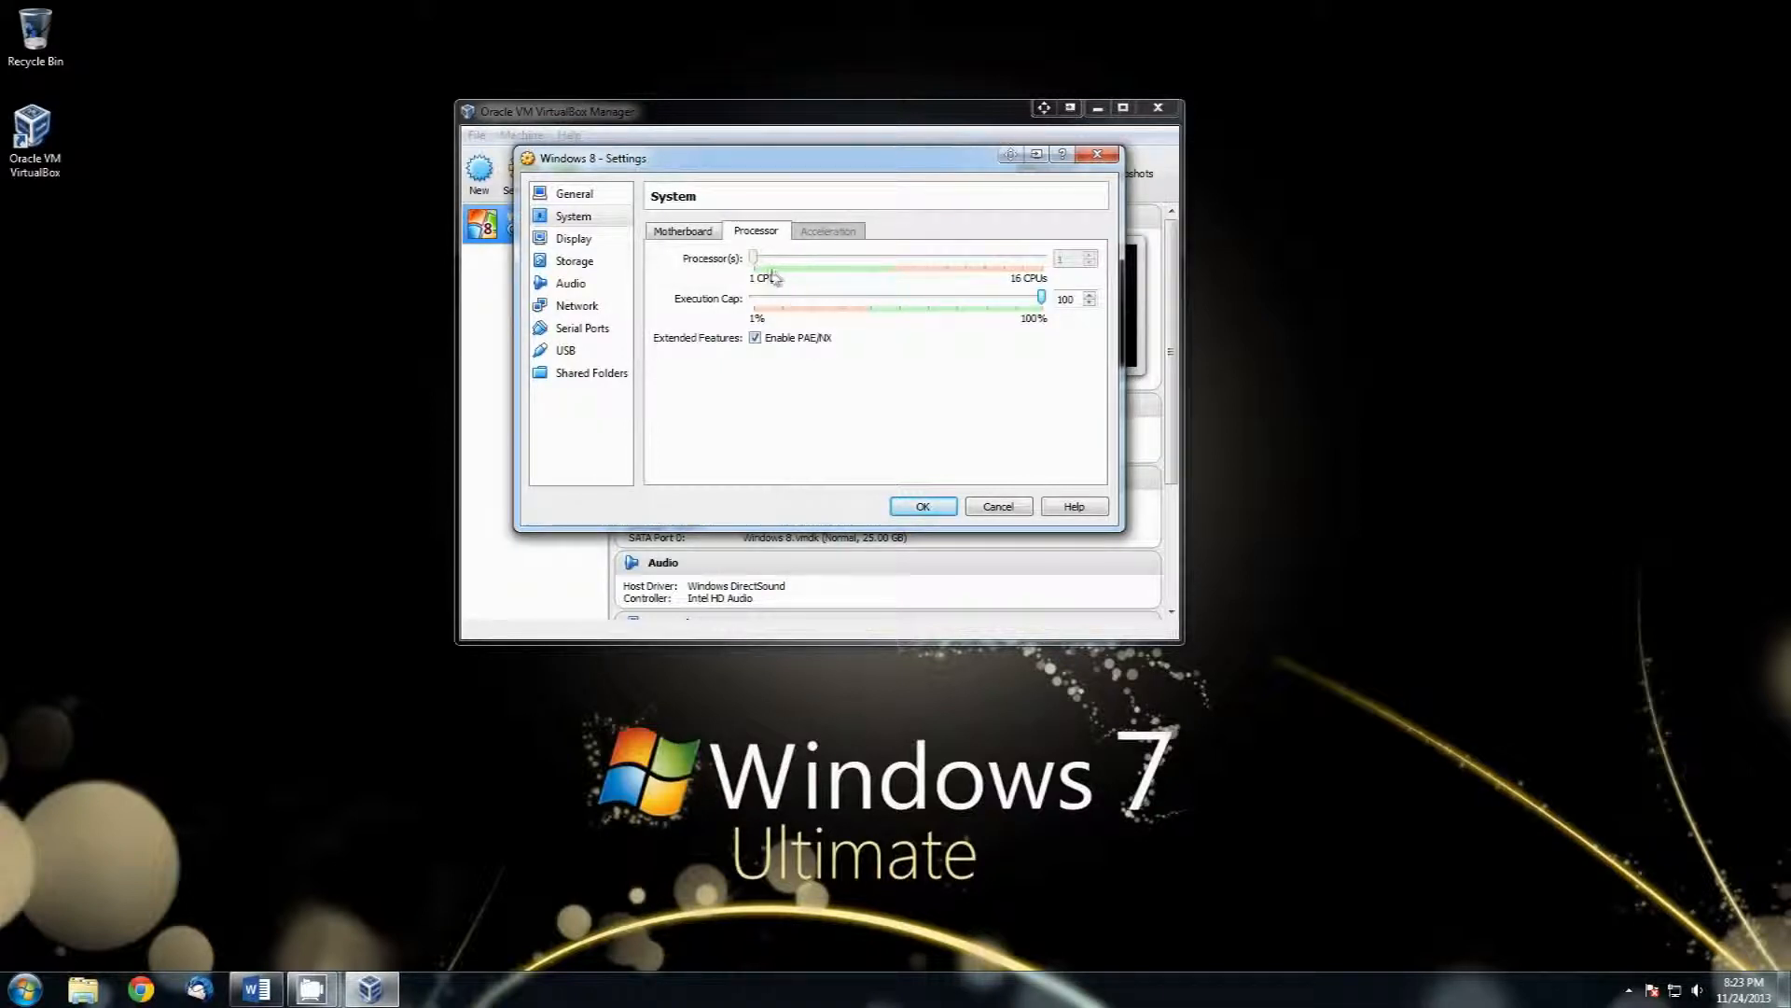
{"action": "left_click", "coordinate": [682, 233]}
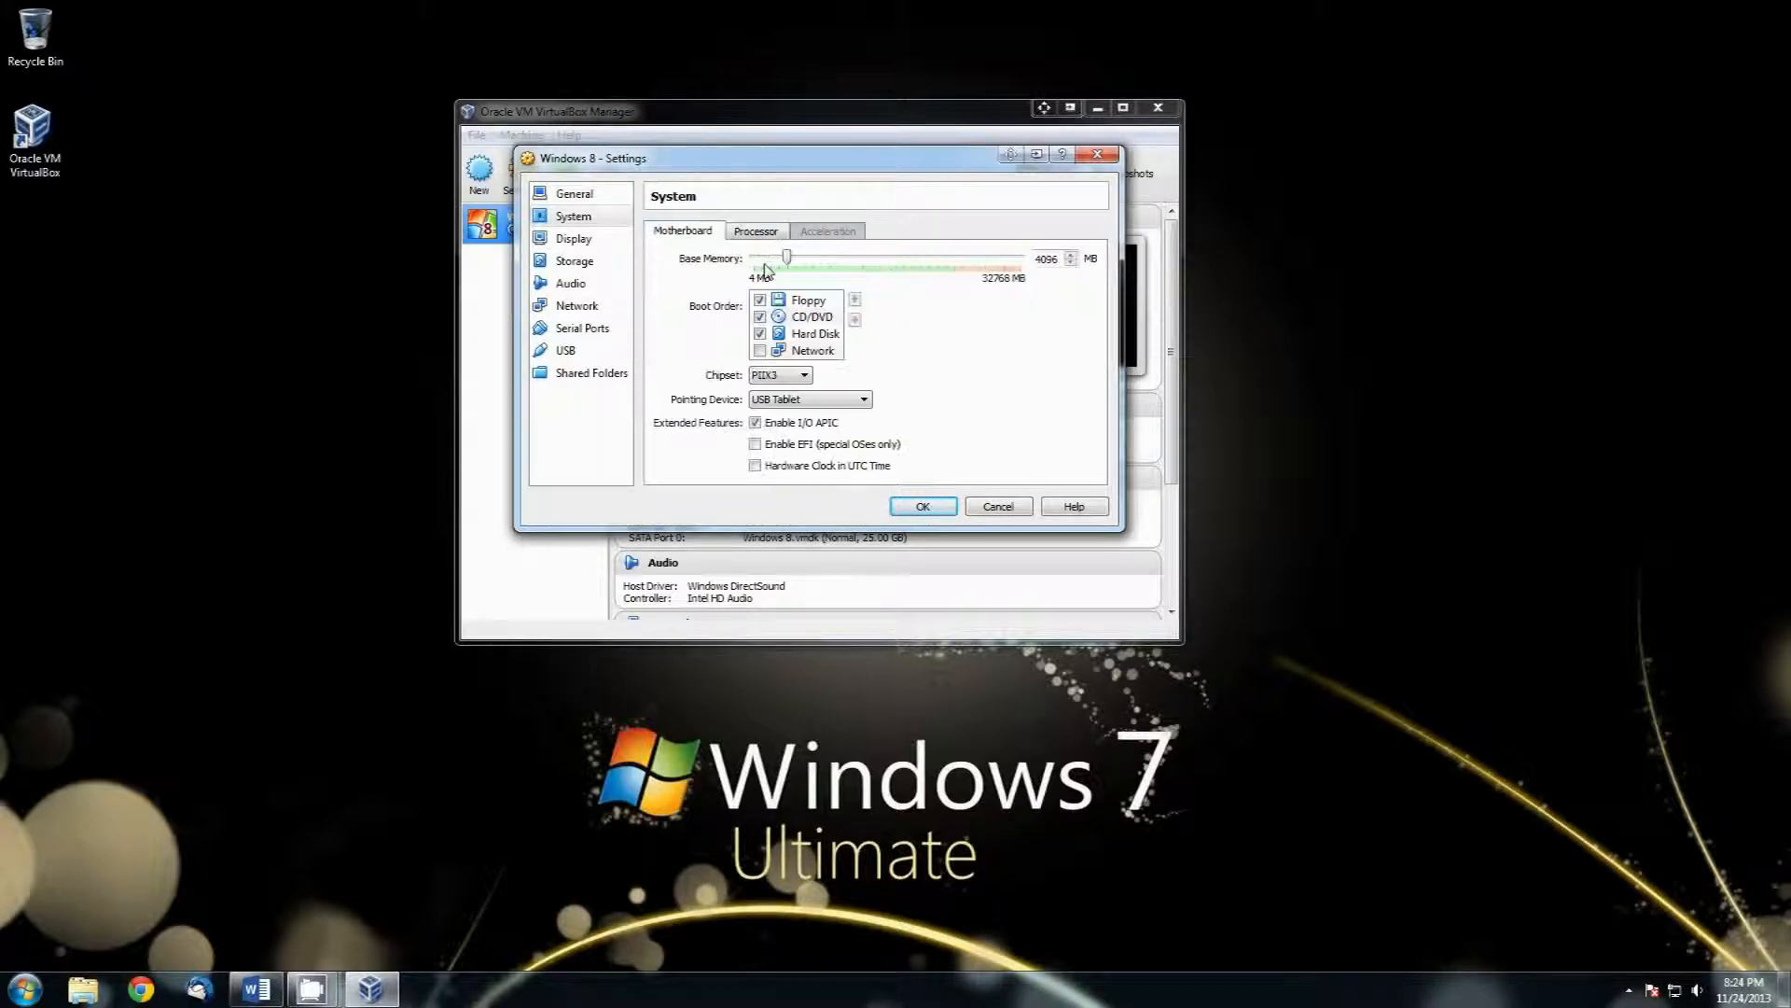
Enable 3D acceleration and 2D video acceleration in the machine's Display settings.
{"action": "left_click", "coordinate": [573, 239]}
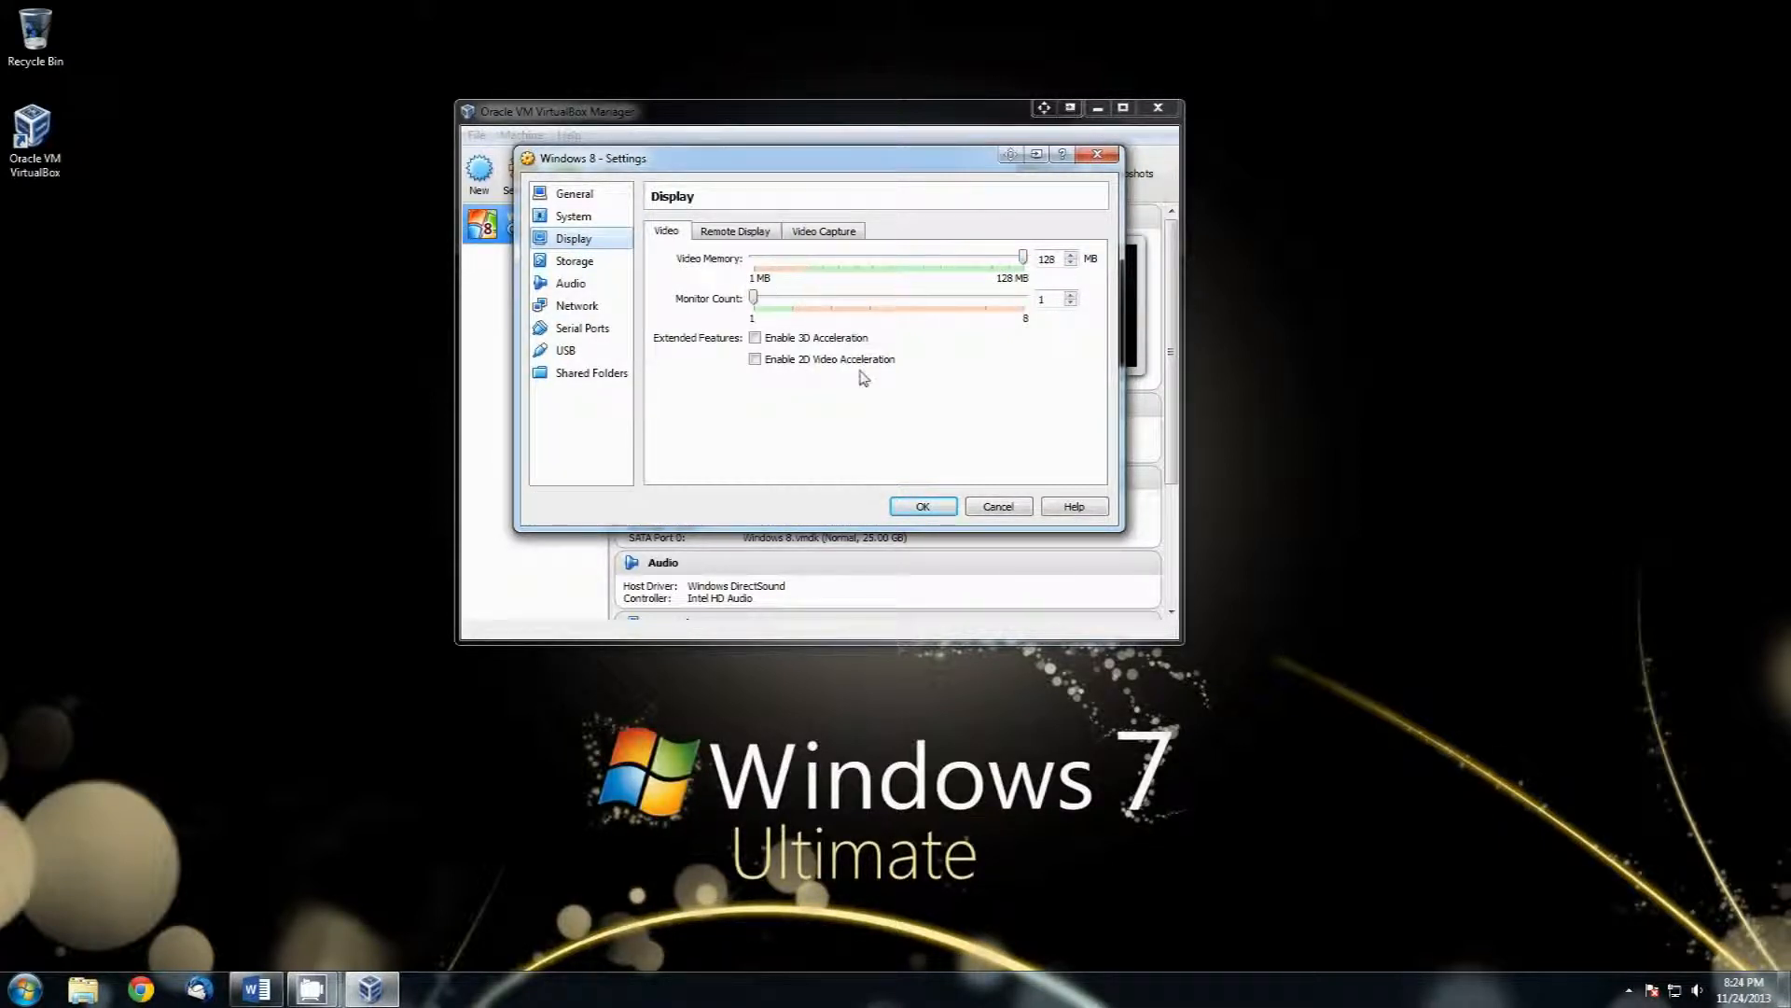
{"action": "left_click", "coordinate": [755, 337]}
{"action": "left_click", "coordinate": [755, 359]}
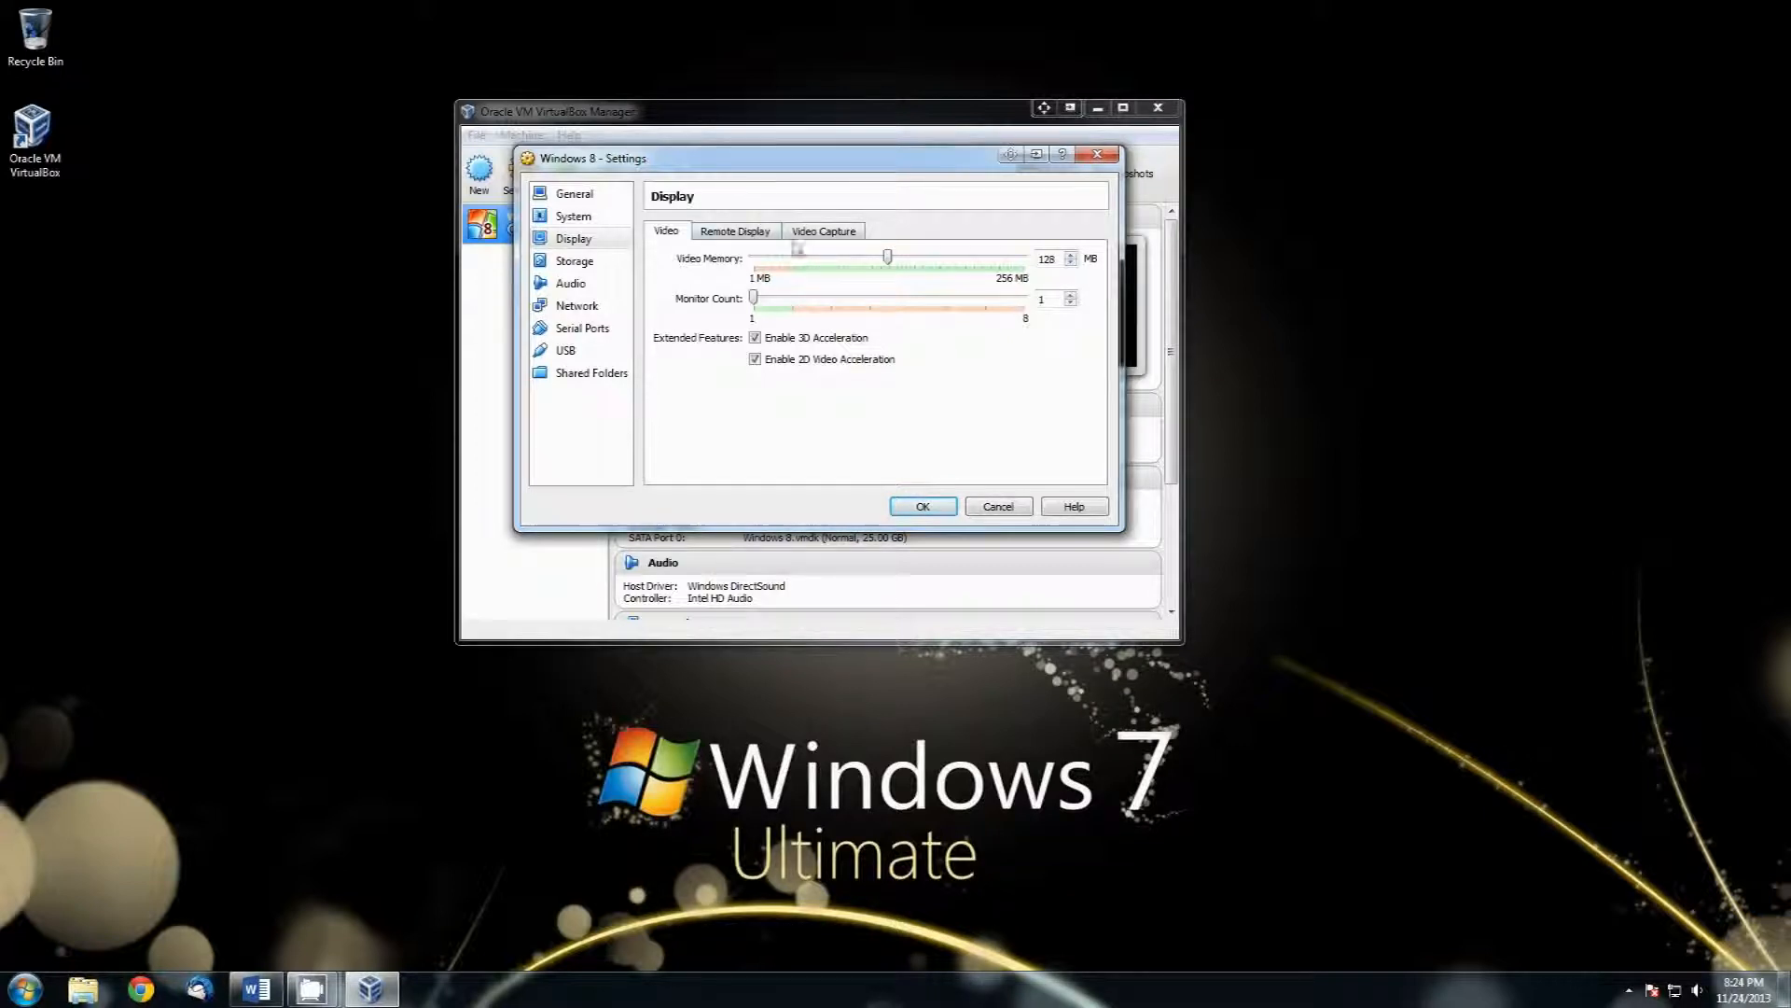
Review the machine's Storage settings, including the IDE controller types, and its Audio settings.
{"action": "left_click", "coordinate": [588, 265]}
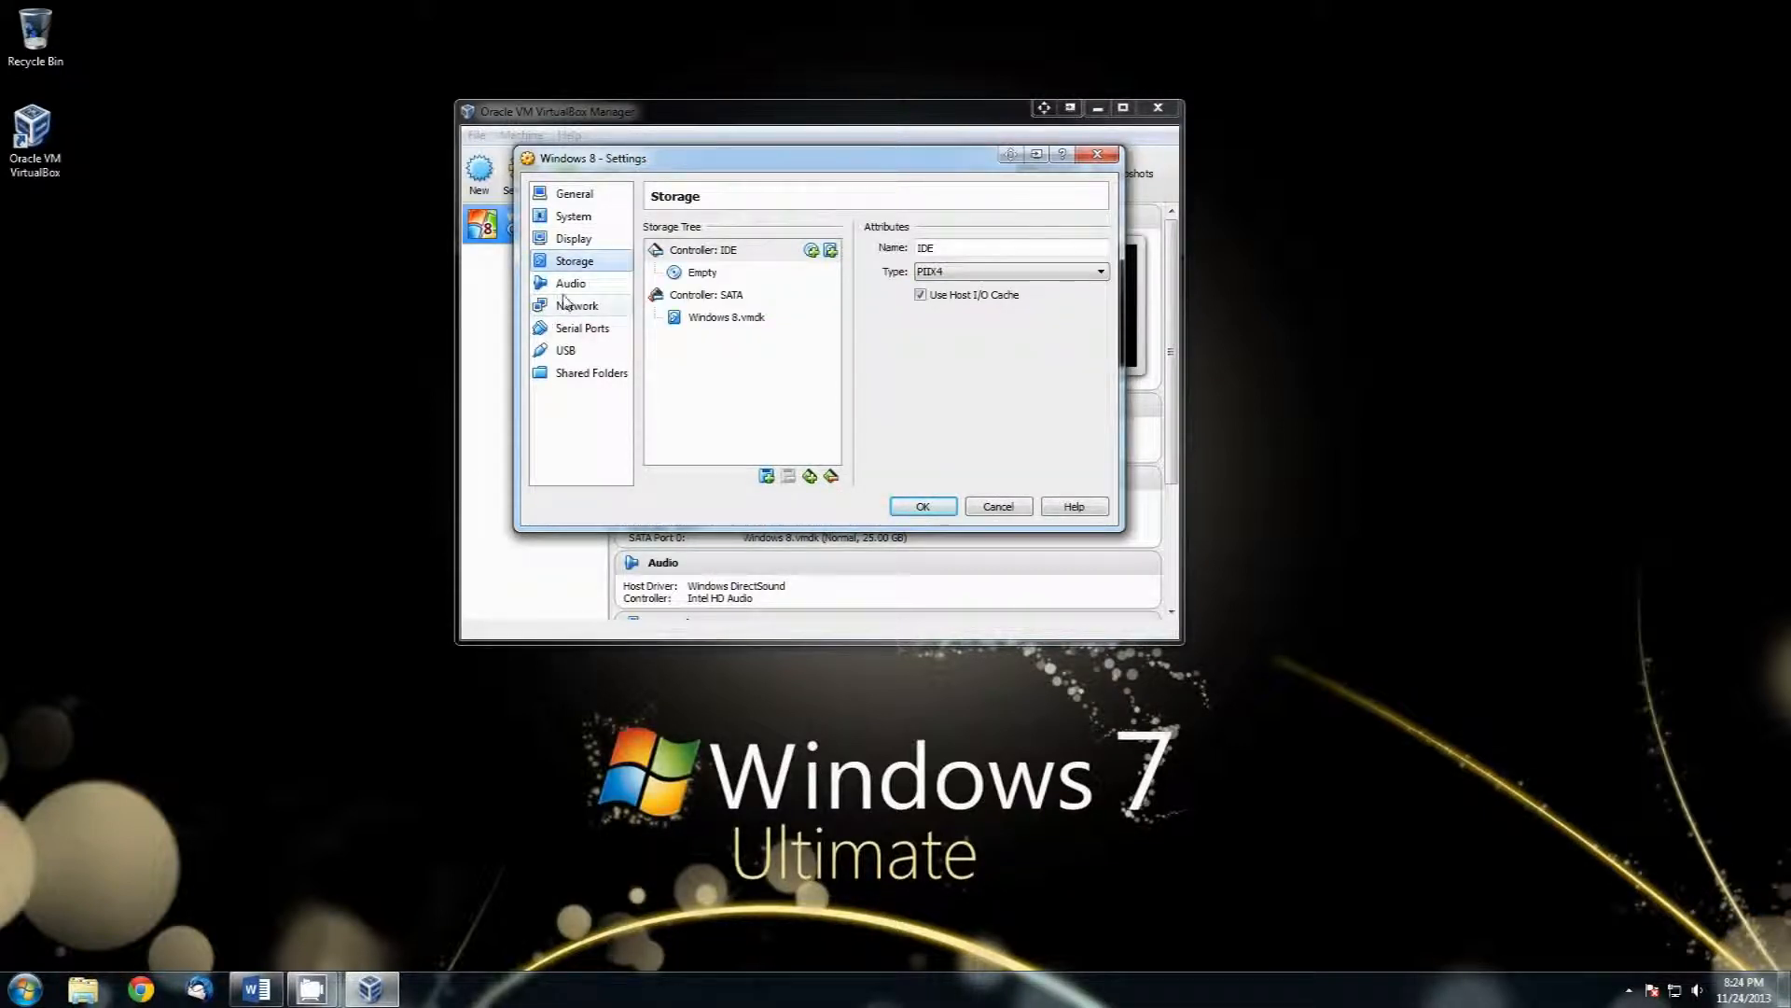
{"action": "left_click", "coordinate": [587, 284]}
{"action": "left_click", "coordinate": [585, 264]}
{"action": "left_click", "coordinate": [1031, 271]}
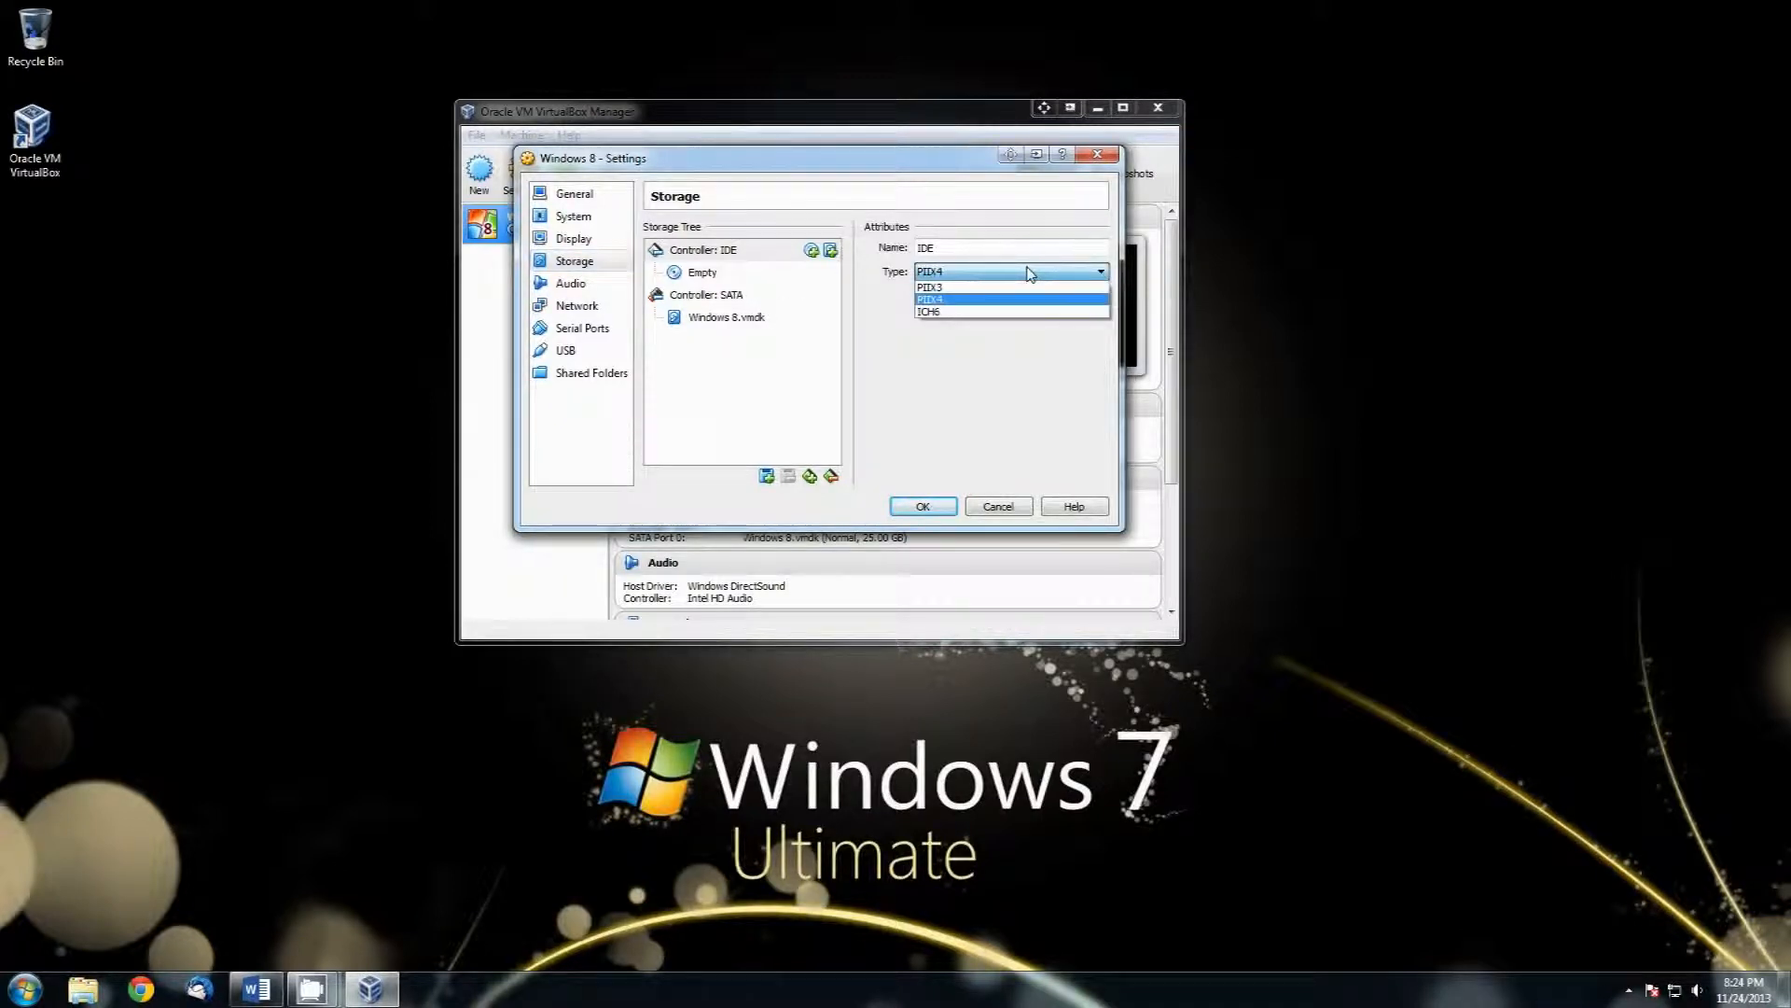
{"action": "left_click", "coordinate": [1031, 272]}
{"action": "left_click", "coordinate": [571, 282]}
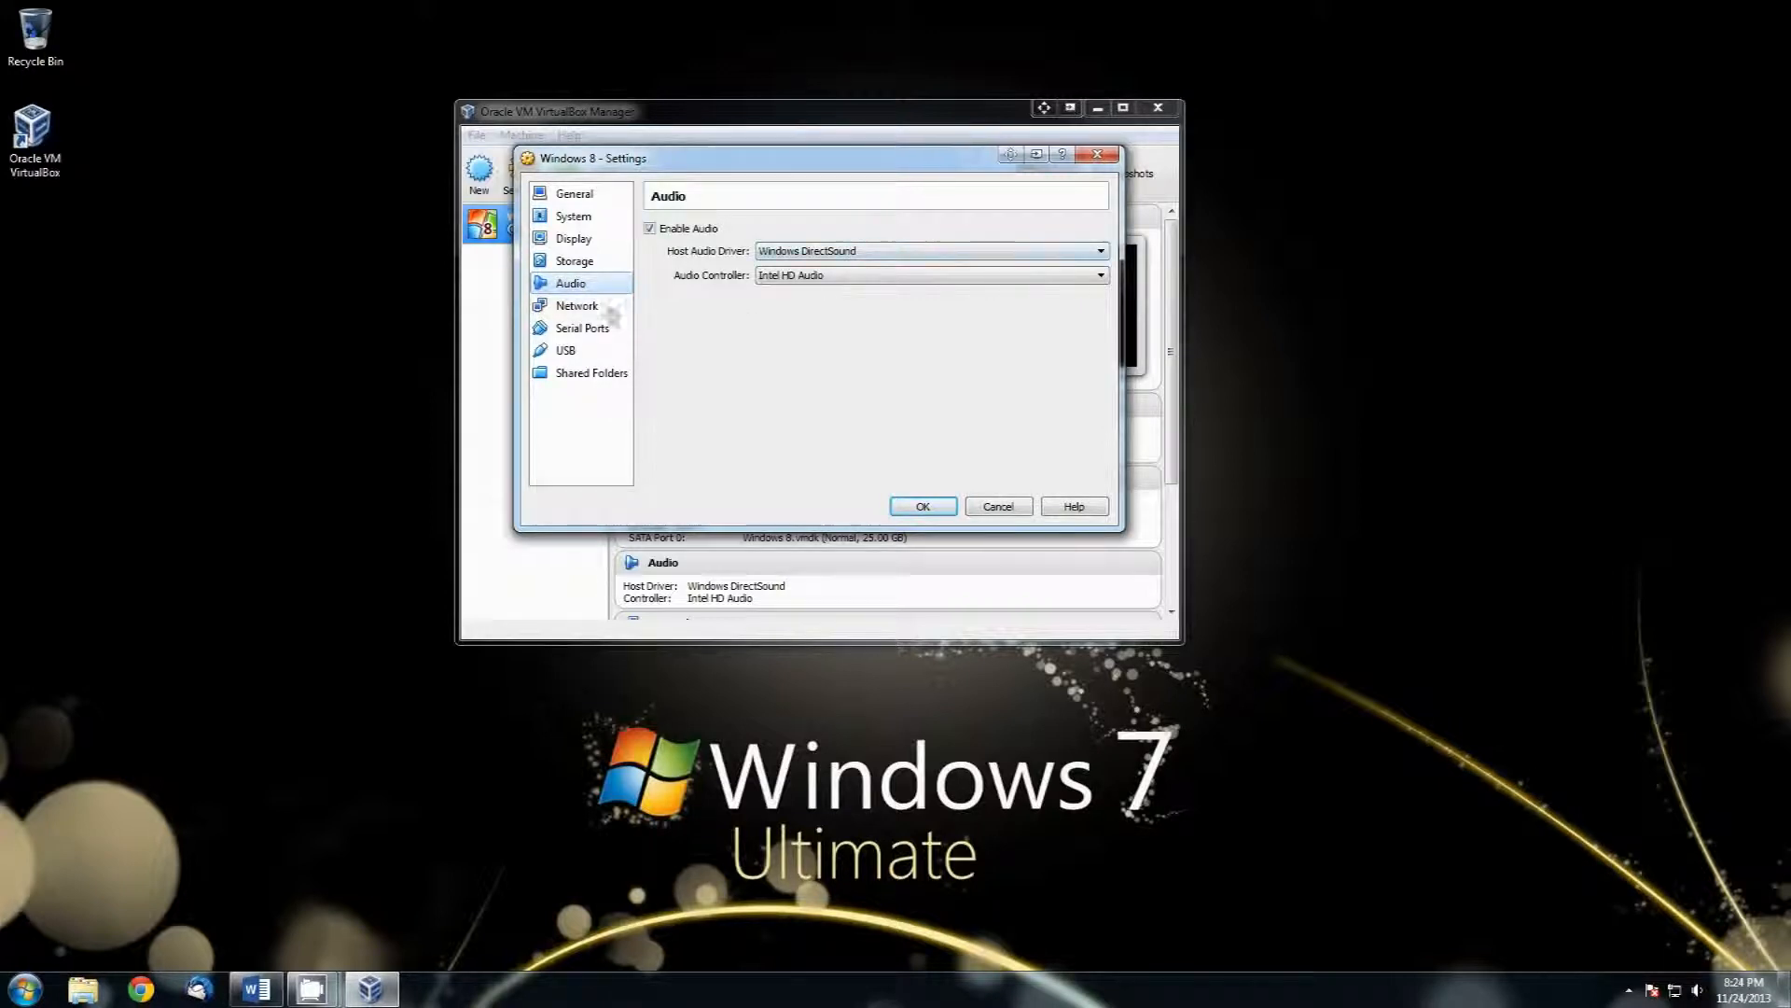
Review the machine's network settings for all four adapters, along with its Serial Ports, USB, Shared Folders and General settings.
{"action": "left_click", "coordinate": [578, 307]}
{"action": "left_click", "coordinate": [743, 231]}
{"action": "left_click", "coordinate": [811, 232]}
{"action": "left_click", "coordinate": [879, 231]}
{"action": "left_click", "coordinate": [677, 234]}
{"action": "left_click", "coordinate": [582, 329]}
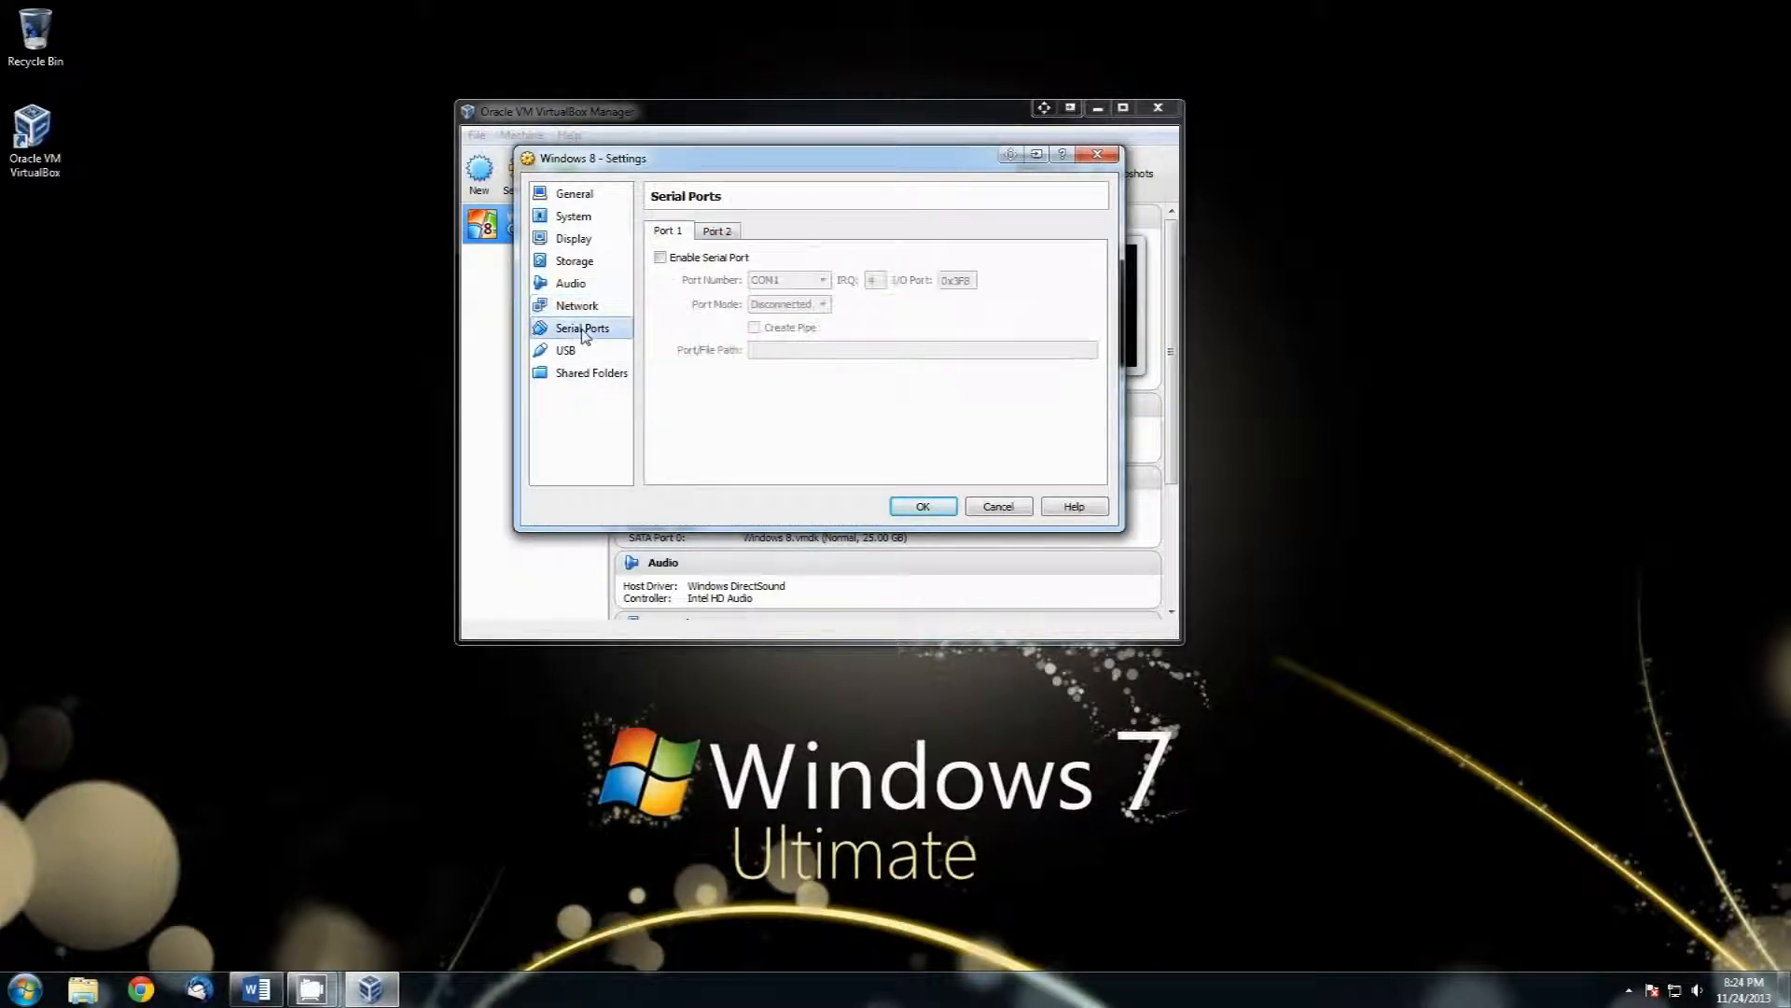
{"action": "left_click", "coordinate": [567, 350]}
{"action": "left_click", "coordinate": [585, 373]}
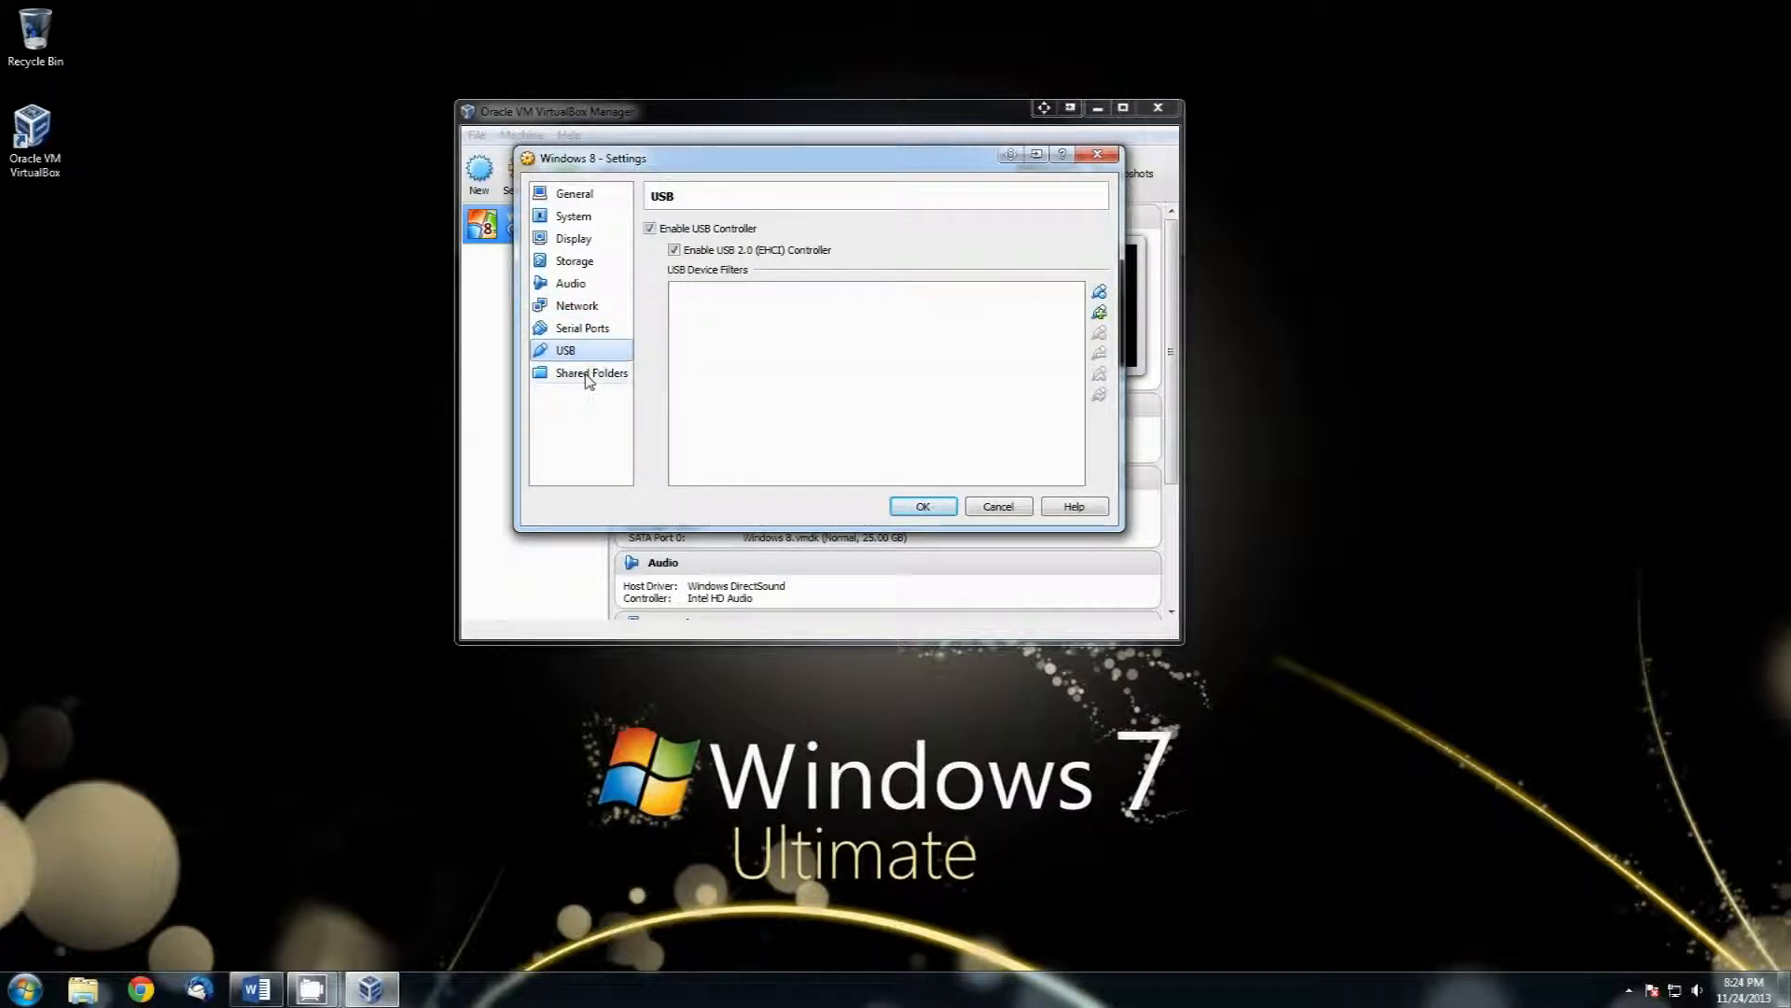
{"action": "left_click", "coordinate": [580, 196]}
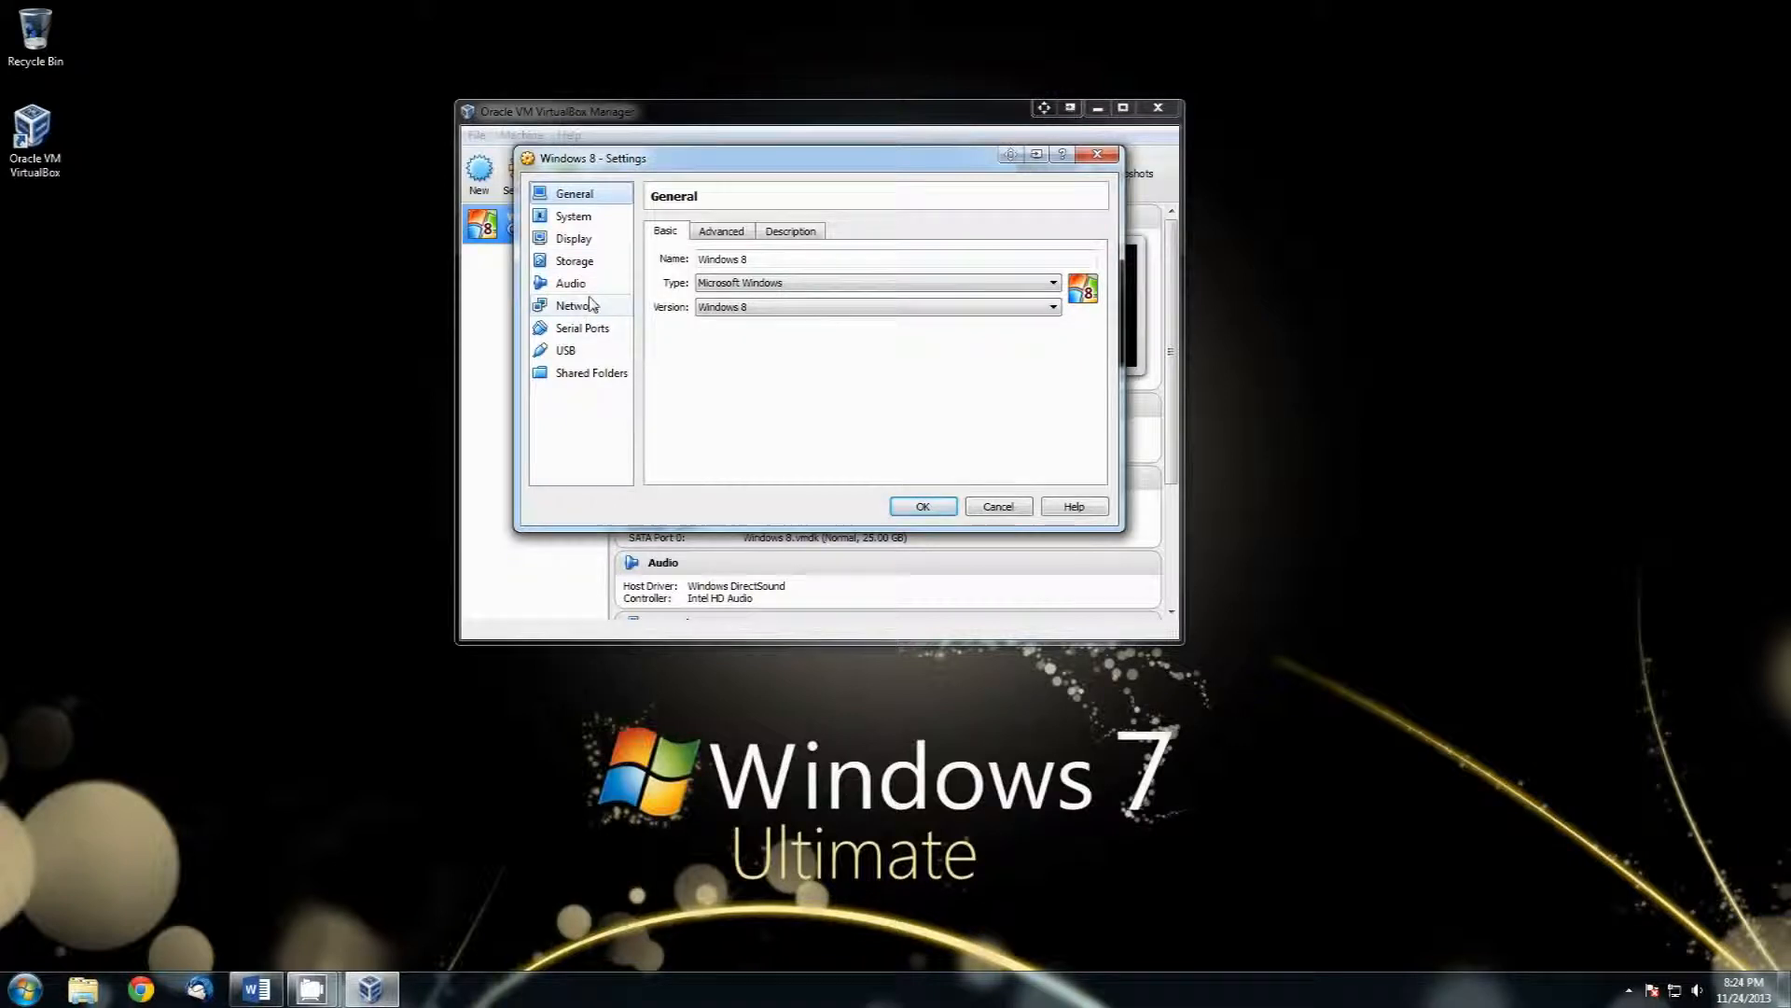
Add a CD/DVD drive holding the Win8Pro-WMC-x86-en-US_Dec17-2012 ISO image to the IDE controller and save the machine's settings.
{"action": "left_click", "coordinate": [584, 267]}
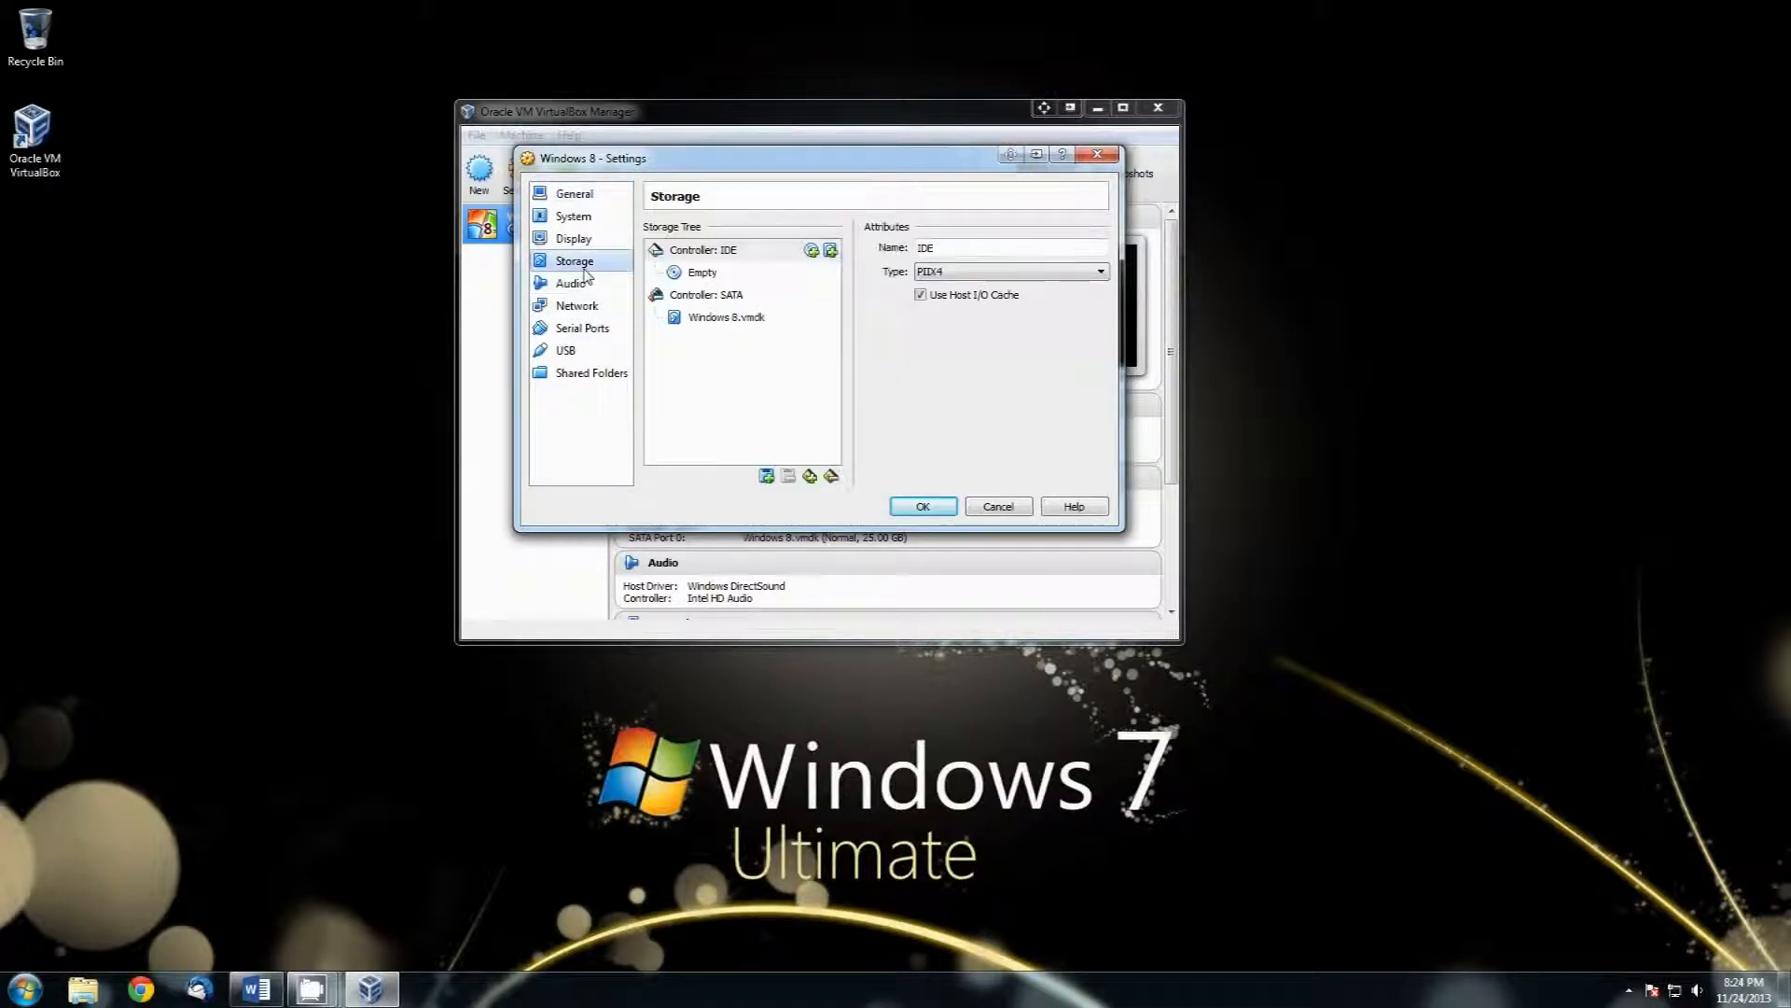
{"action": "left_click", "coordinate": [744, 250]}
{"action": "left_click", "coordinate": [813, 251]}
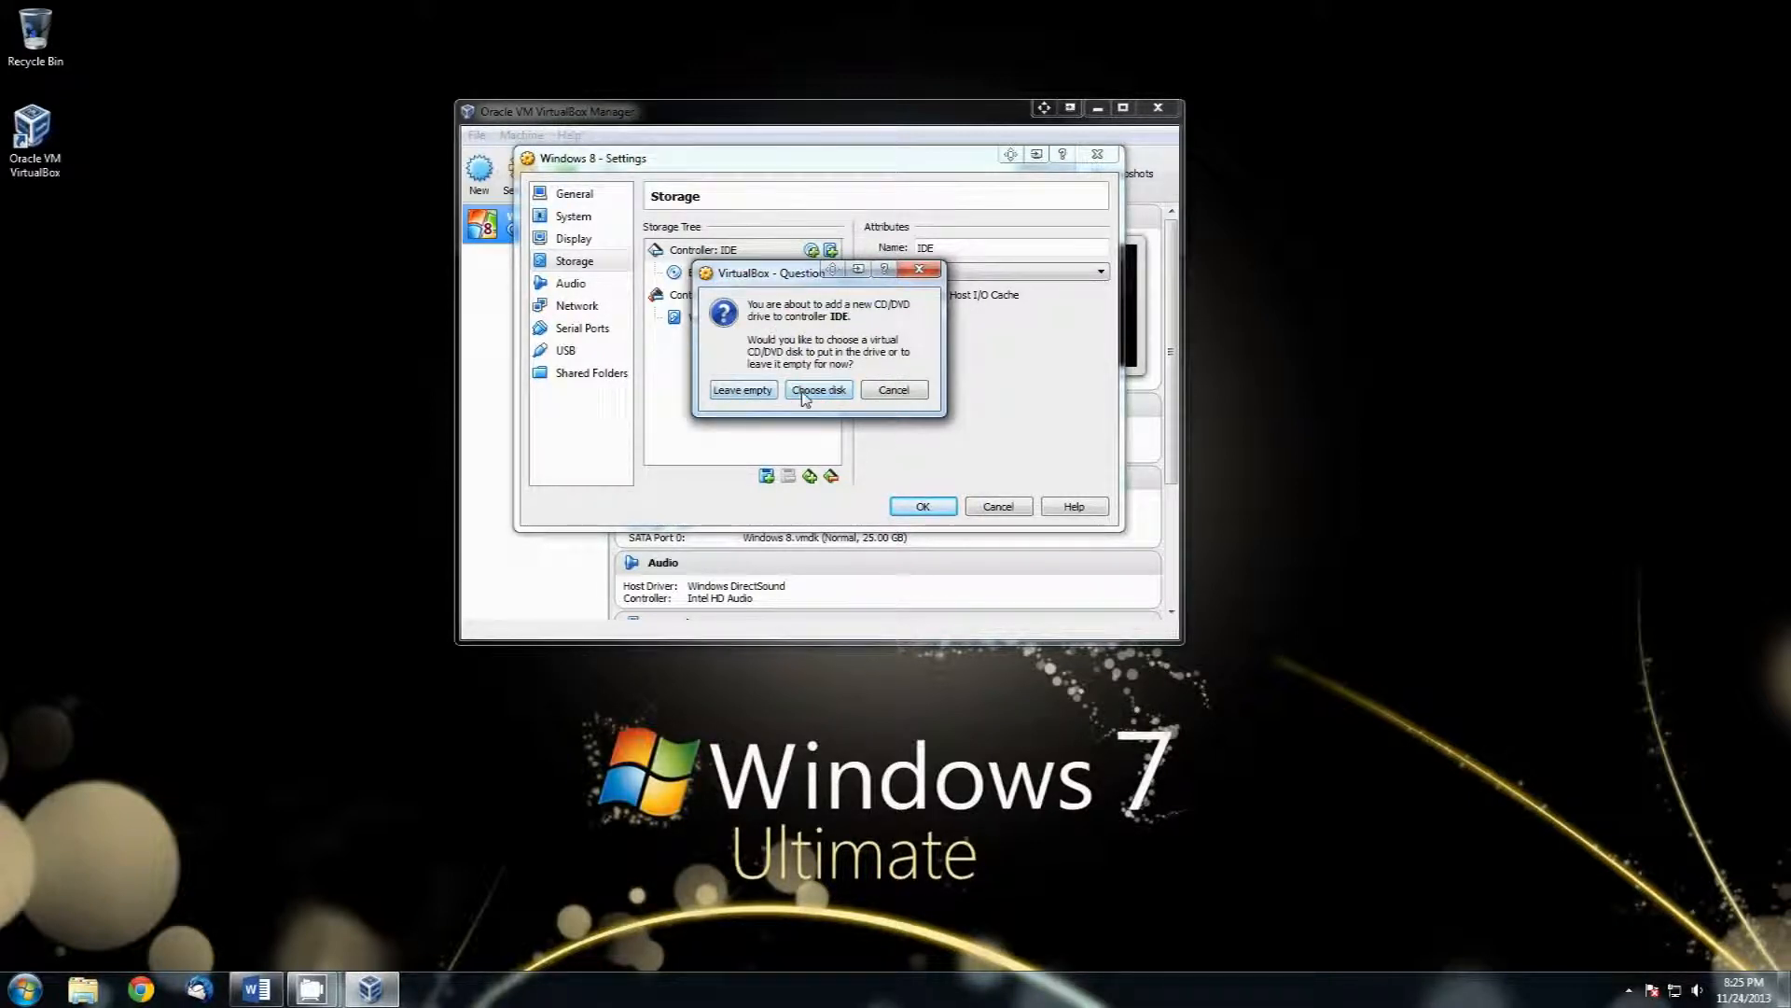
{"action": "left_click", "coordinate": [789, 393]}
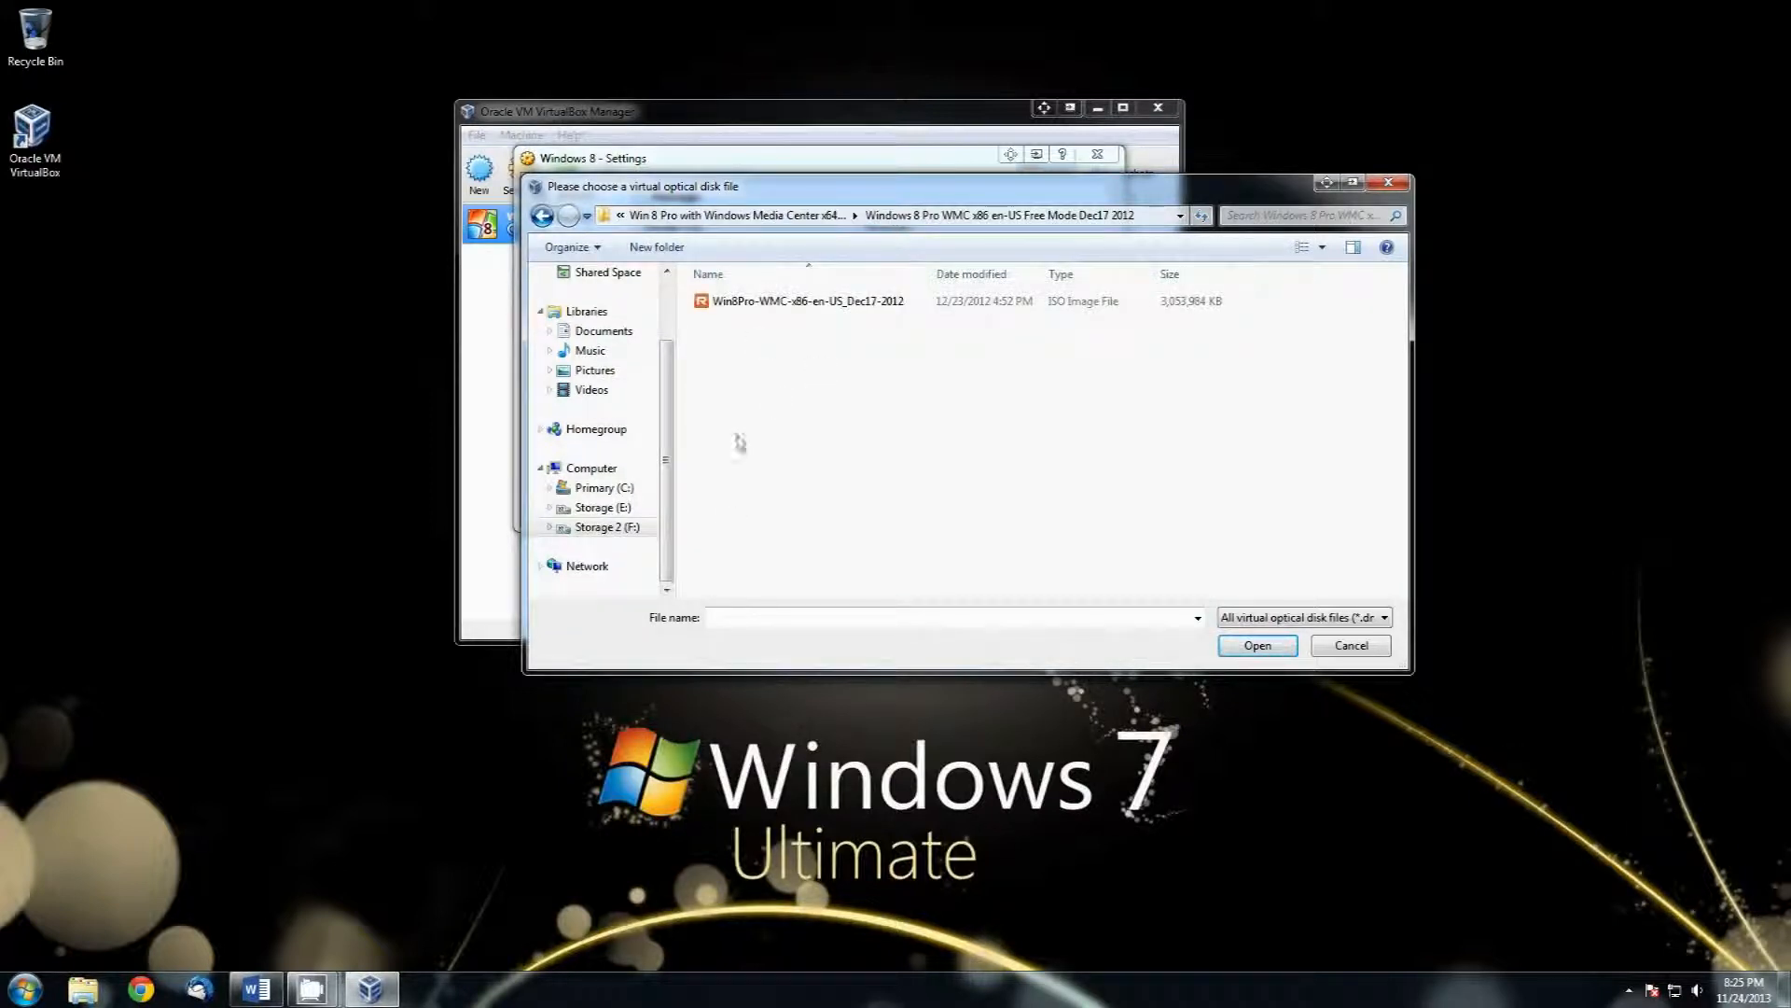
{"action": "left_click", "coordinate": [819, 302]}
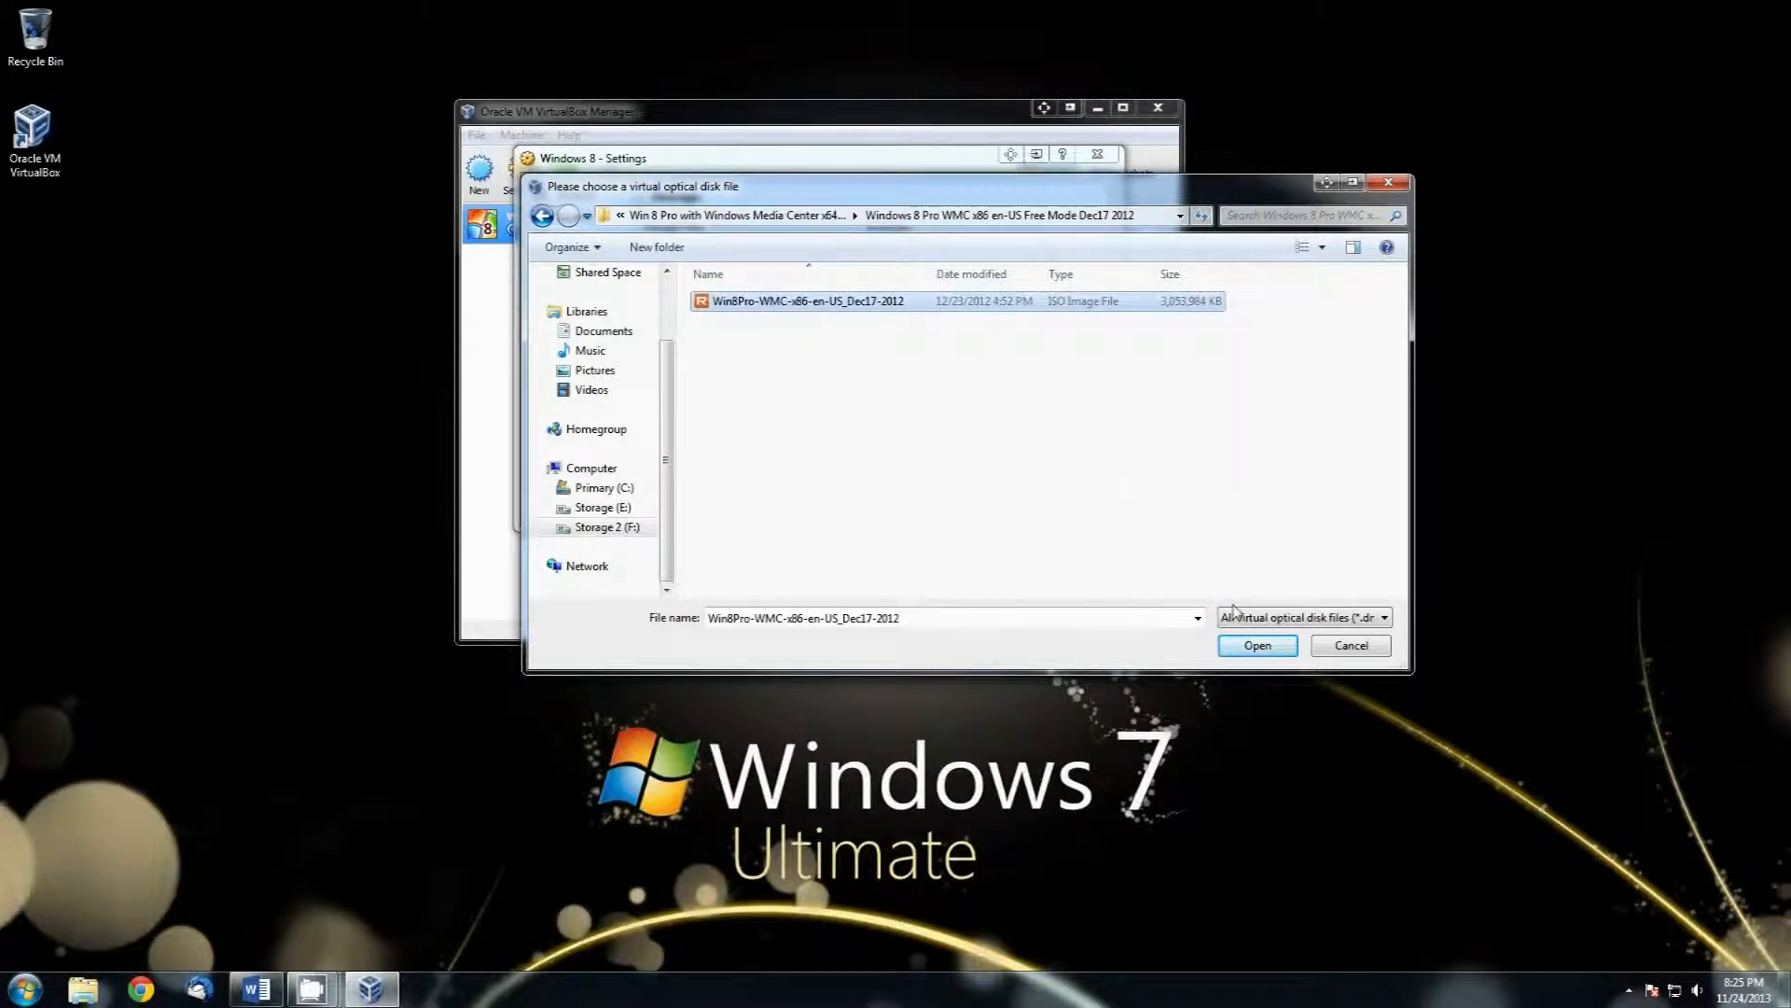
{"action": "left_click", "coordinate": [1250, 651]}
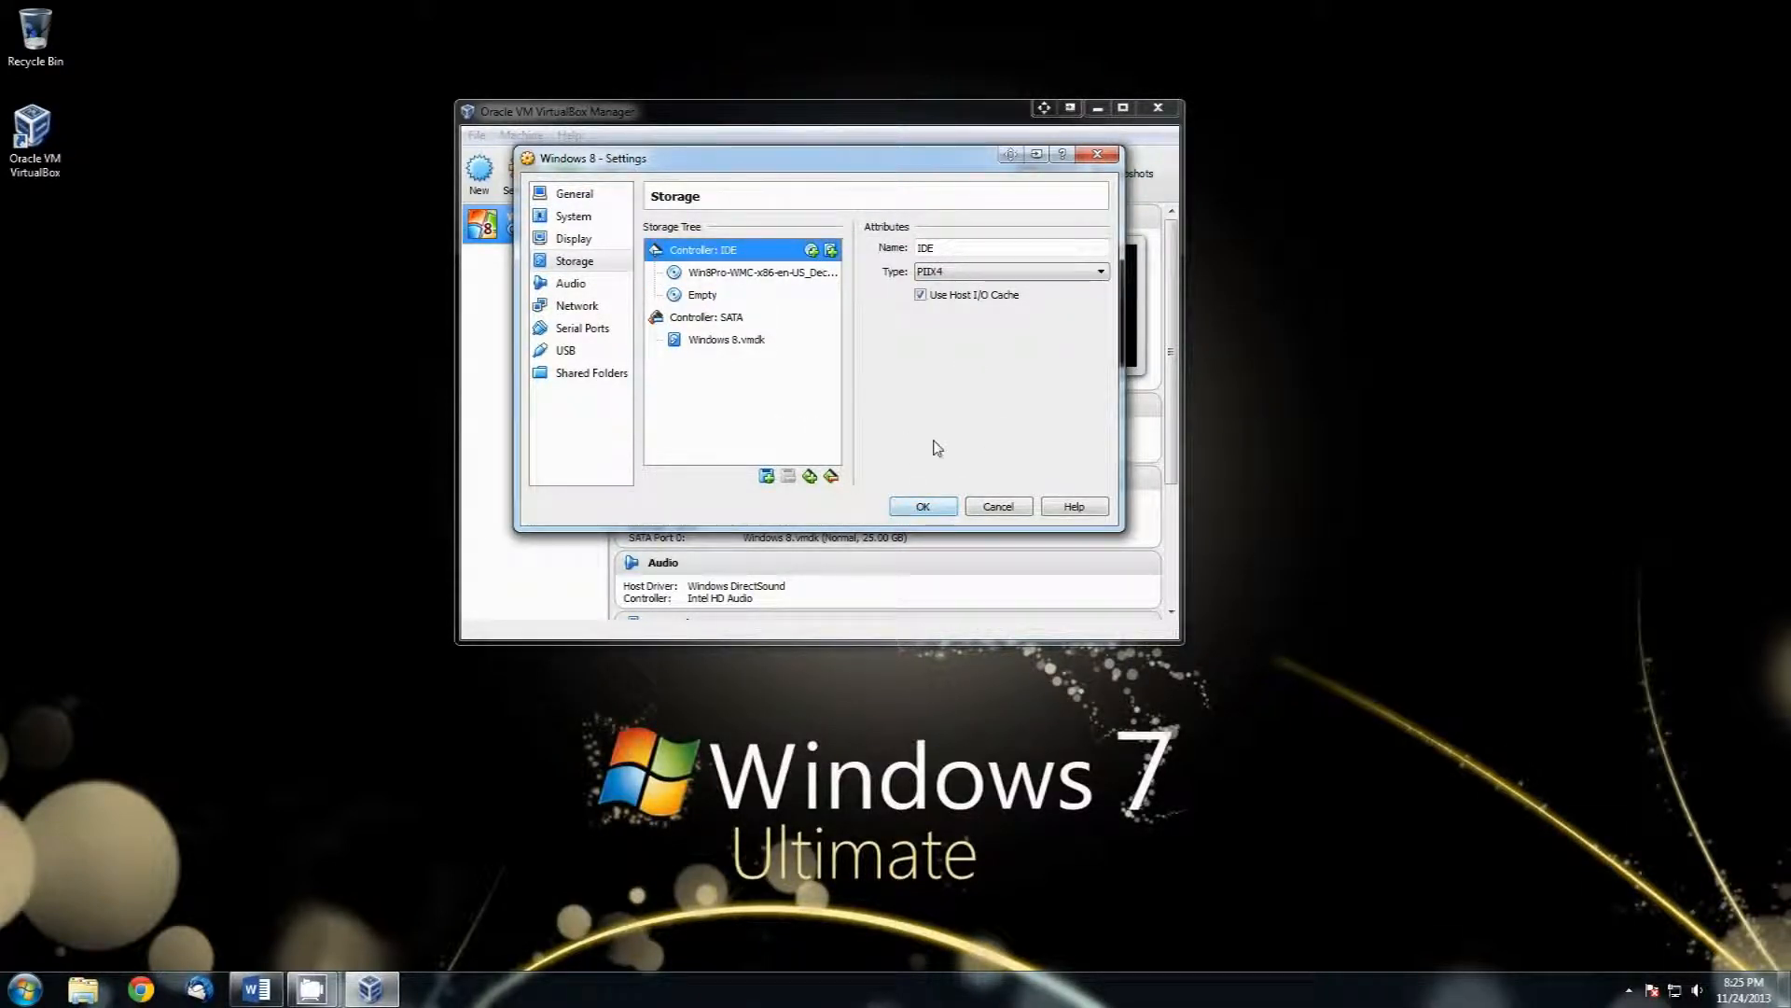
{"action": "left_click", "coordinate": [922, 506]}
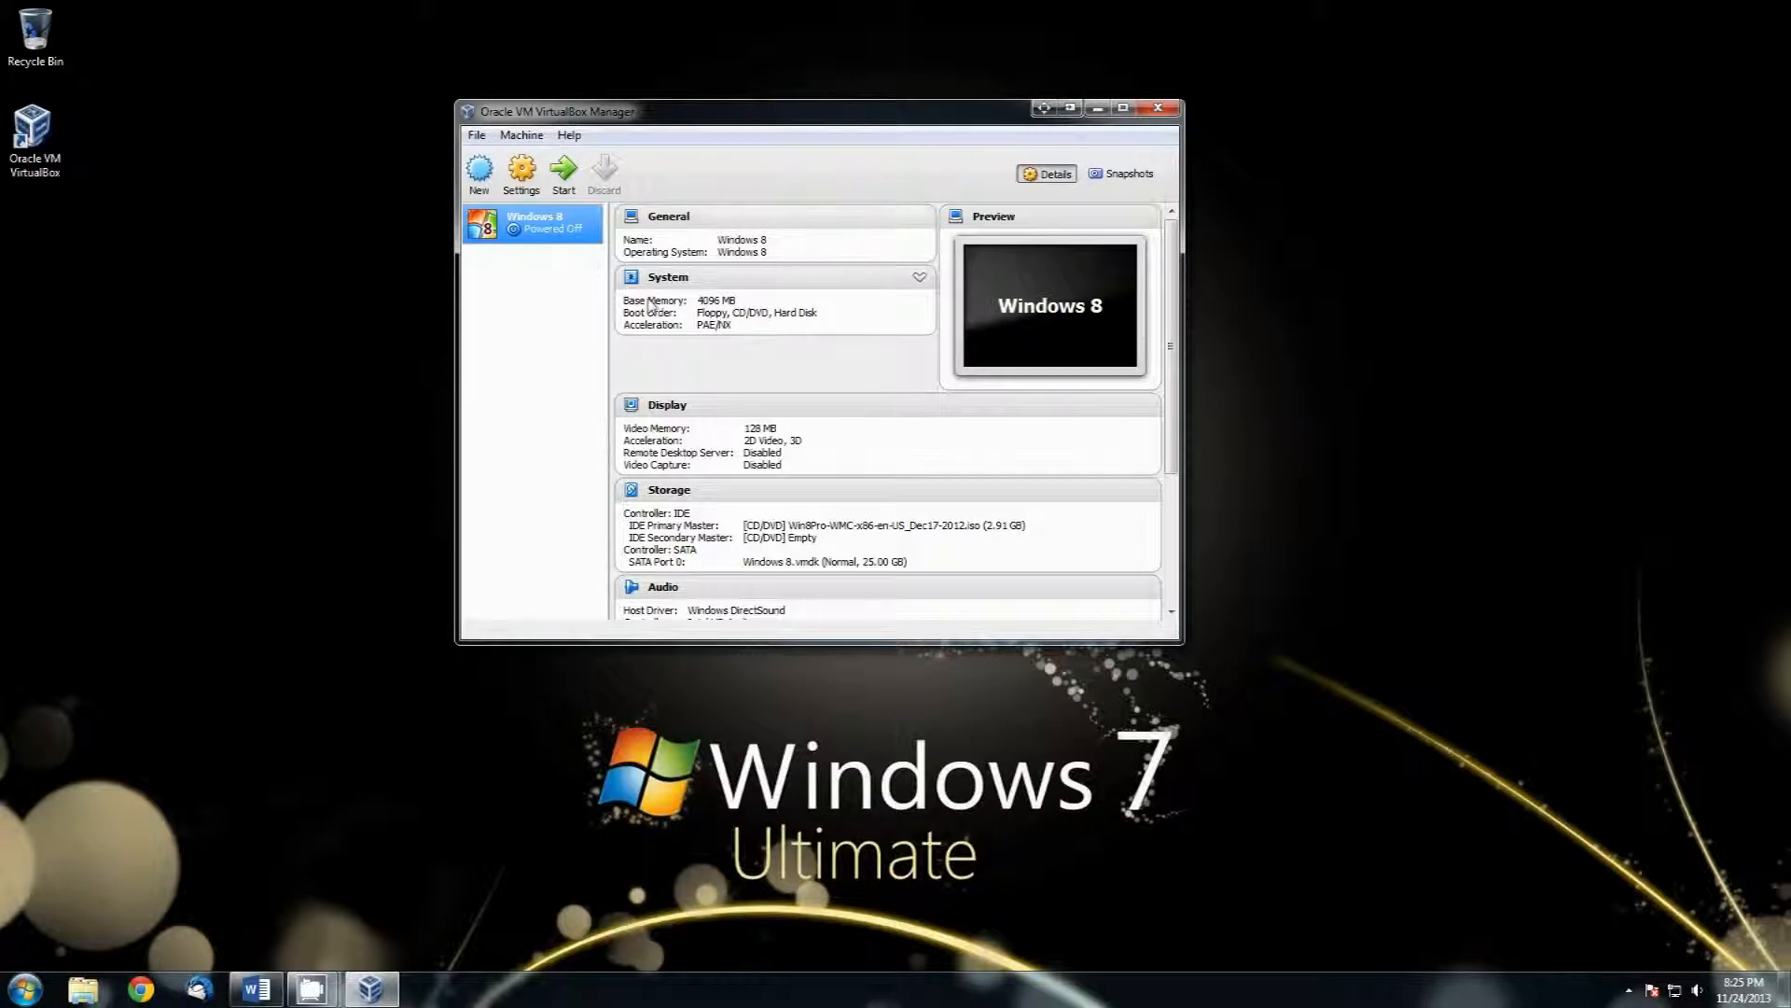
Try to start the Windows 8 virtual machine from the attached installation image, and close the machine.
{"action": "left_click", "coordinate": [564, 173]}
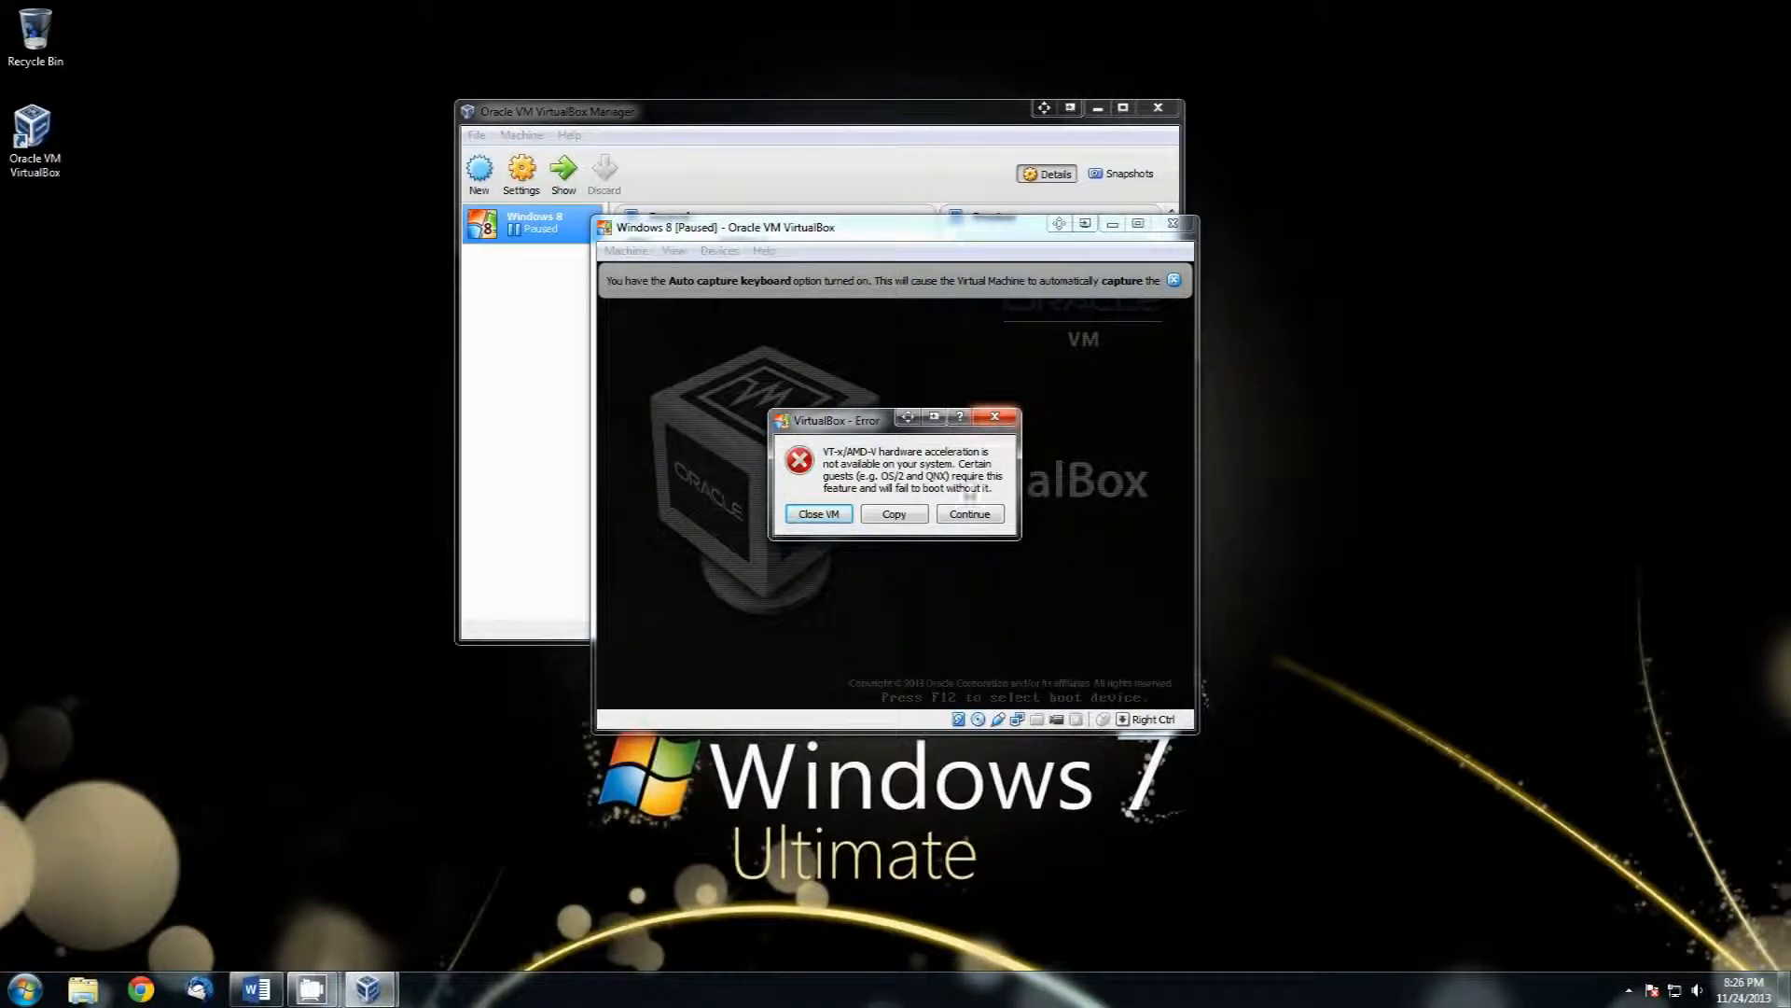
{"action": "left_click", "coordinate": [835, 518]}
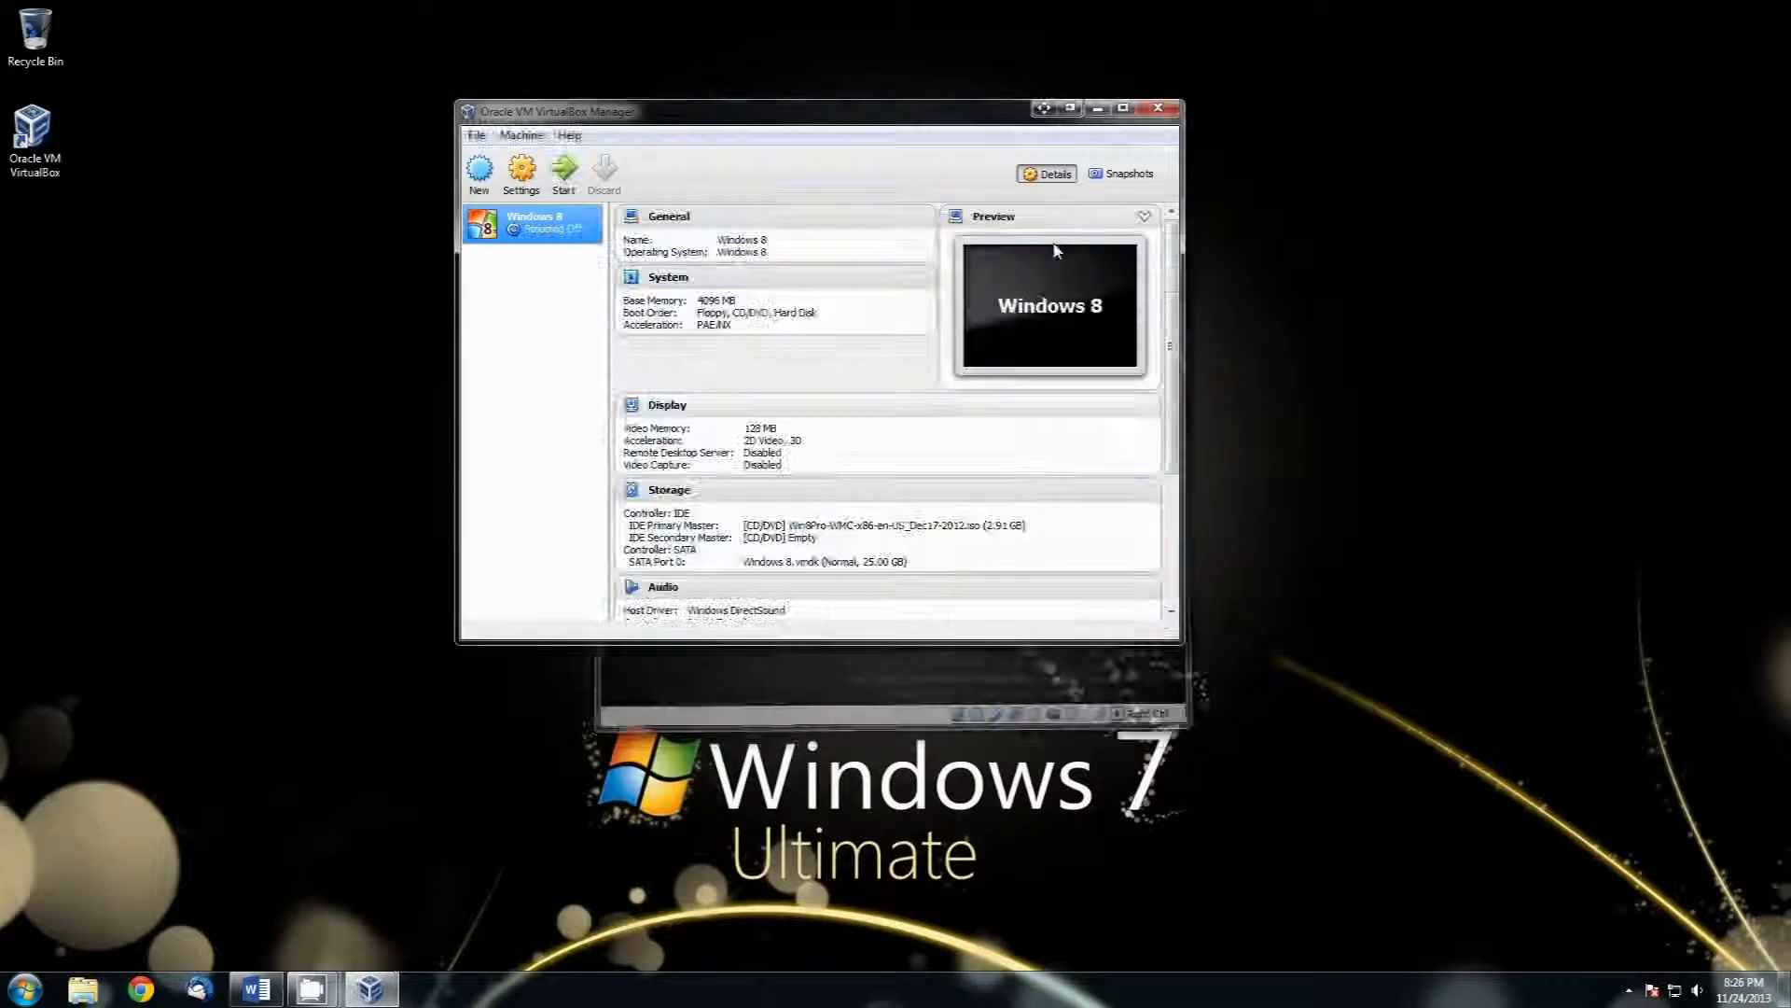